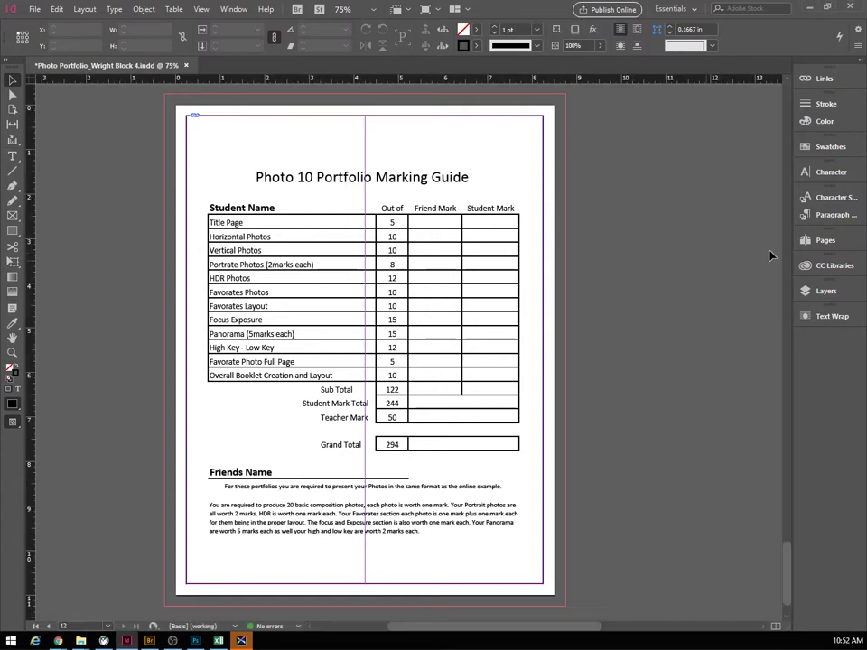
Look through the portfolio template's pages from page 1 onward to examine each section's photo layout
click(826, 242)
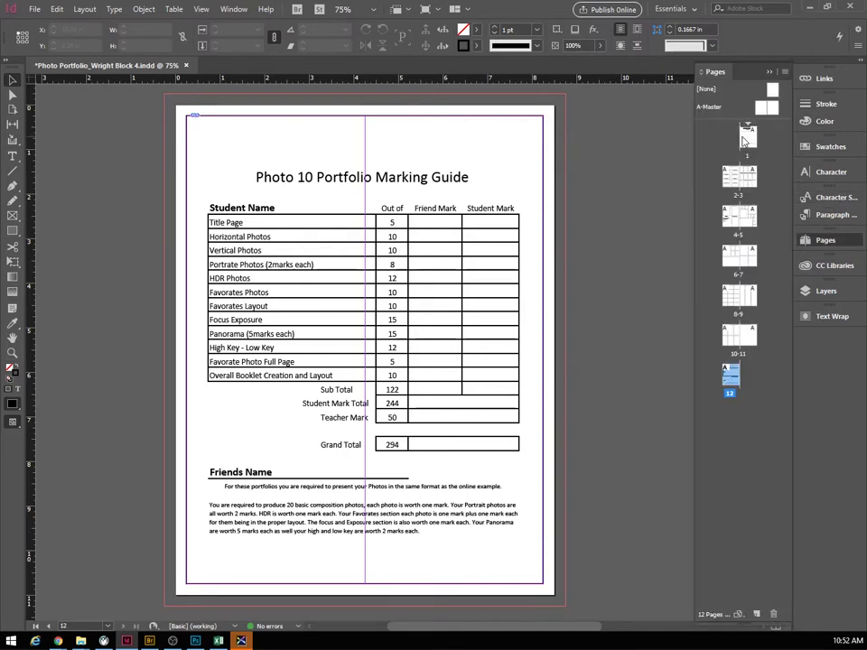
double_click(745, 135)
scroll(587, 259, down, 10)
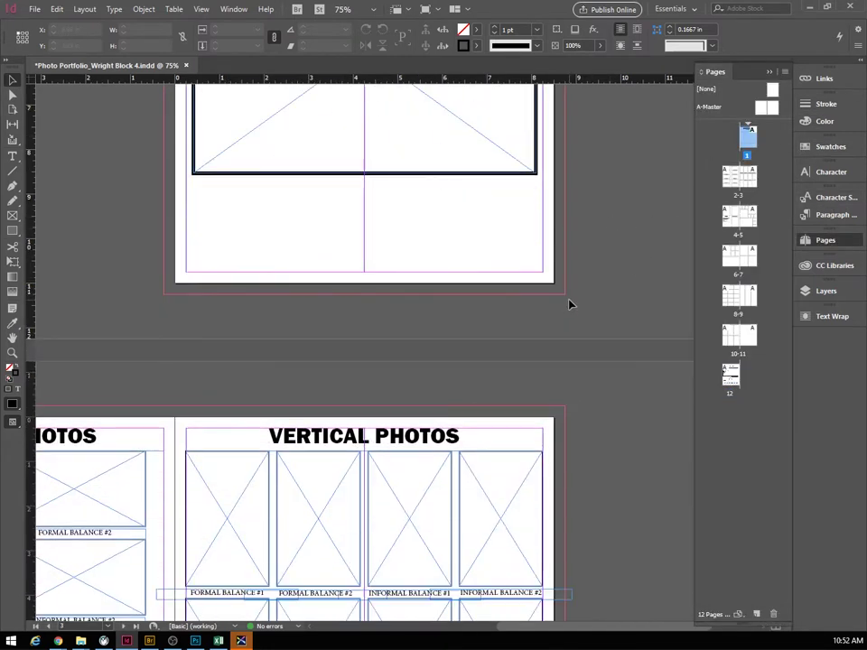
scroll(443, 462, down, 2)
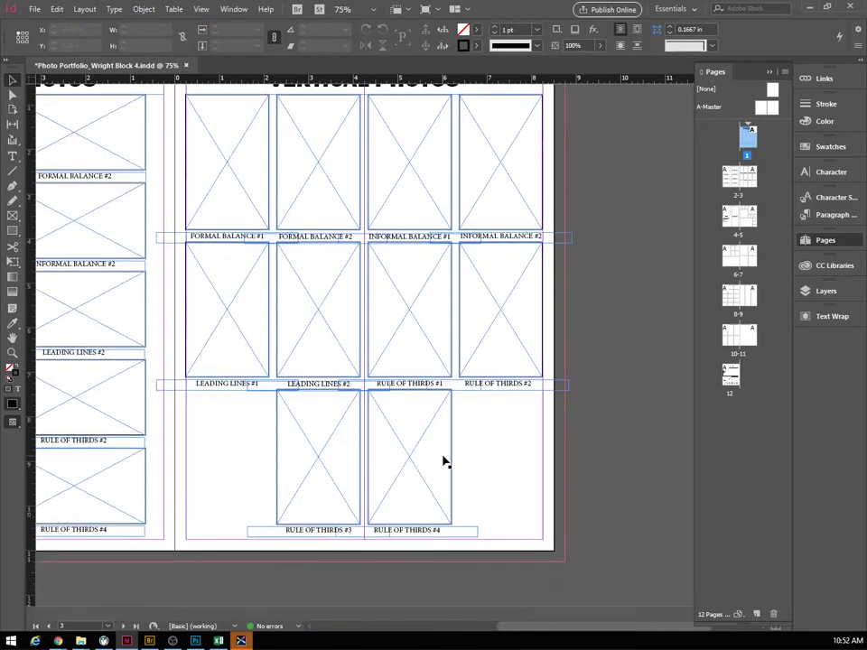
key(ctrl+0)
scroll(343, 488, down, 18)
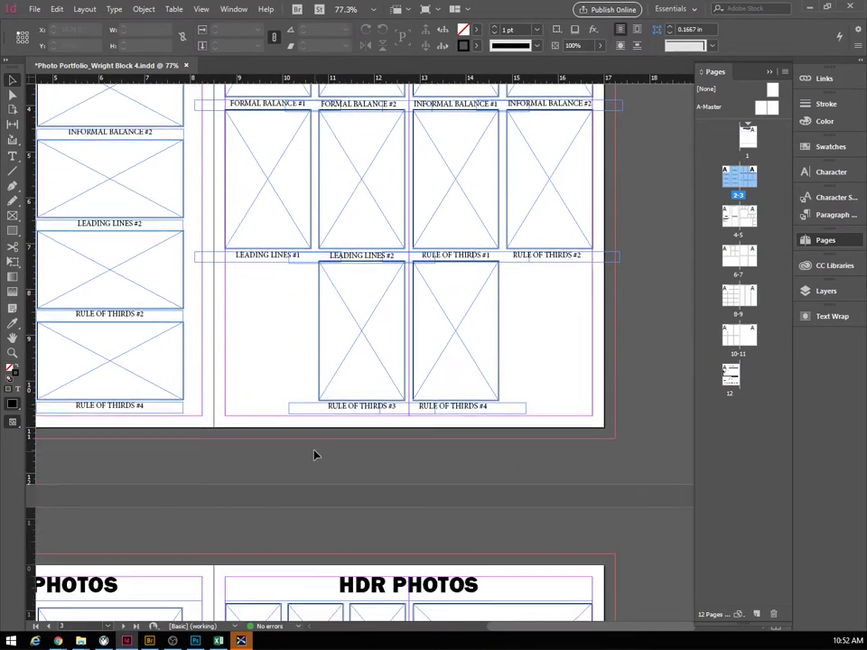
scroll(305, 417, down, 20)
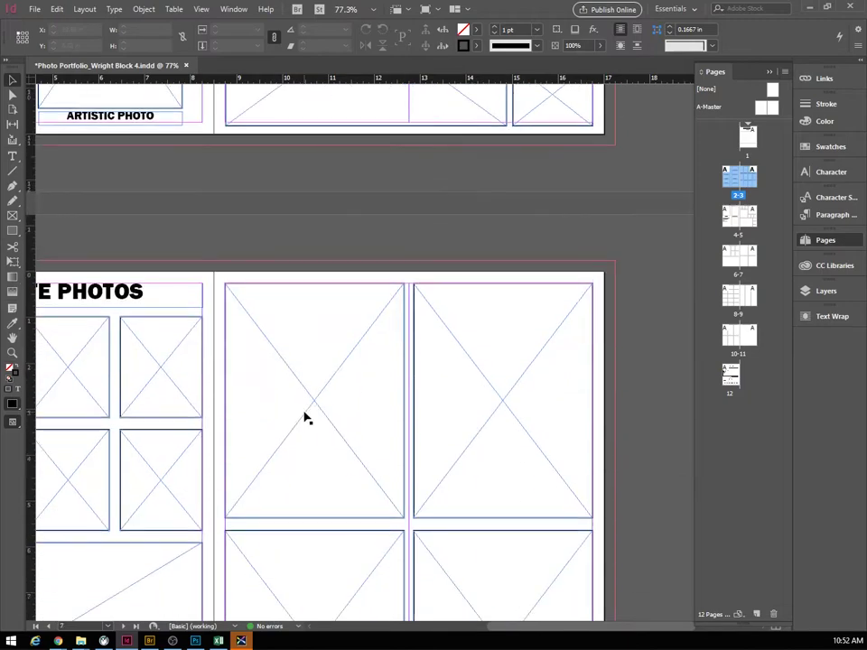
scroll(305, 417, down, 20)
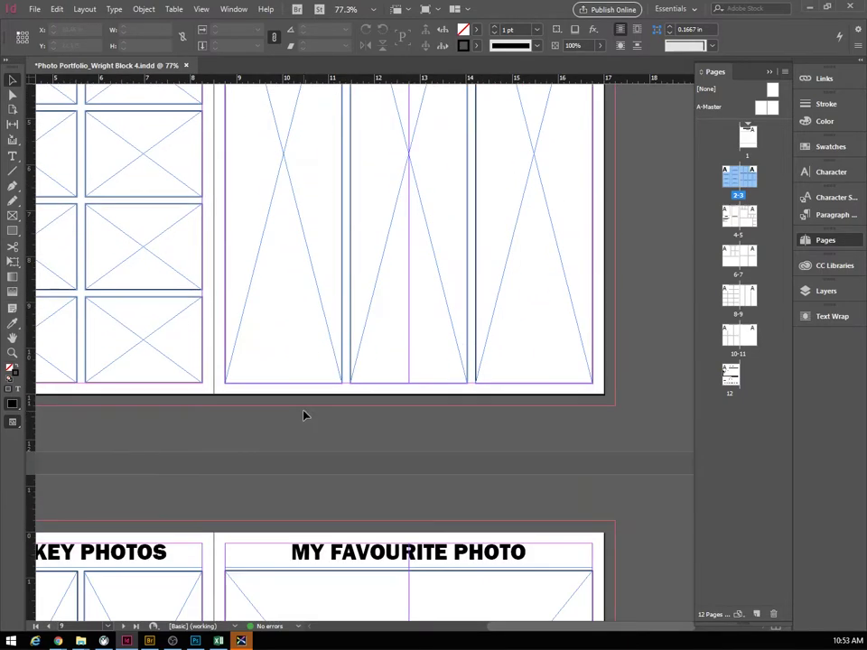
scroll(303, 413, down, 5)
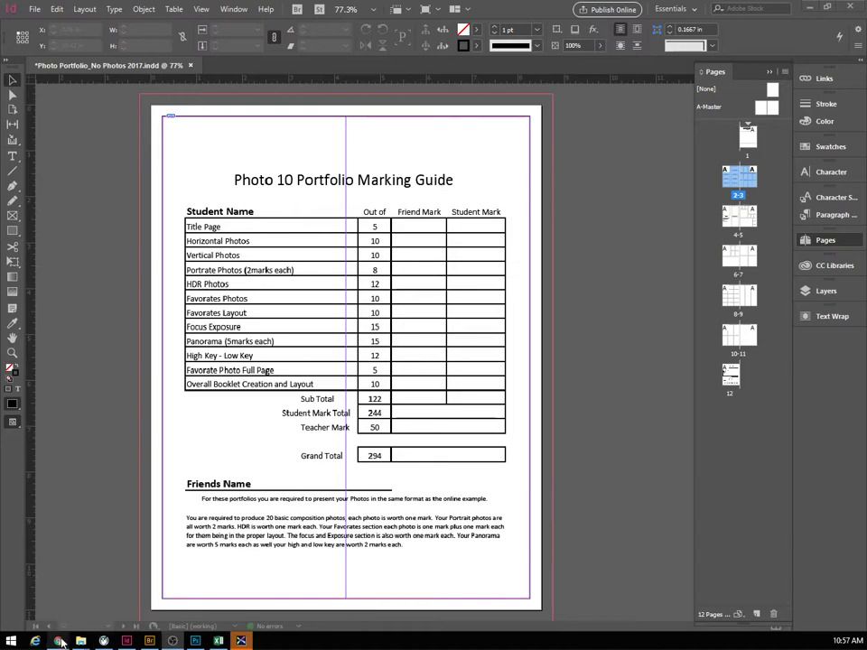
Switch to Chrome and open the Photo marking guide from the Comtech 10 course page COM1275: Photography – Digital Processing 1
mouse_move(60, 642)
click(388, 533)
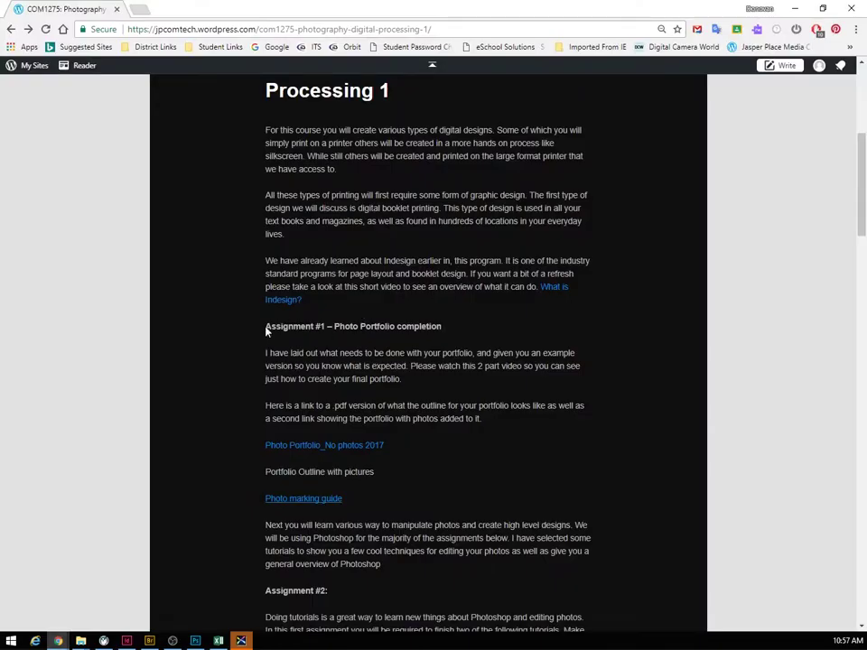
scroll(283, 315, up, 5)
mouse_move(215, 357)
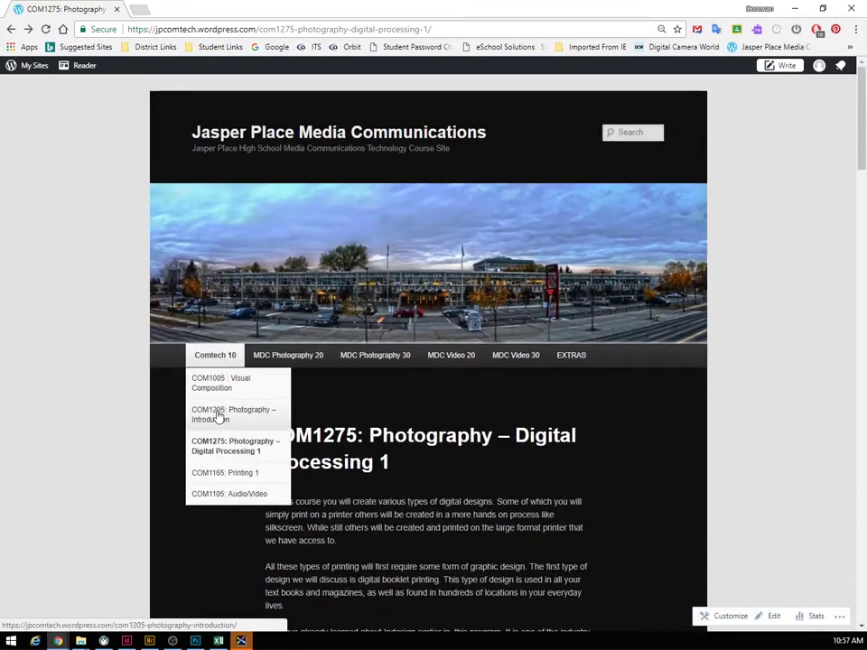
click(228, 448)
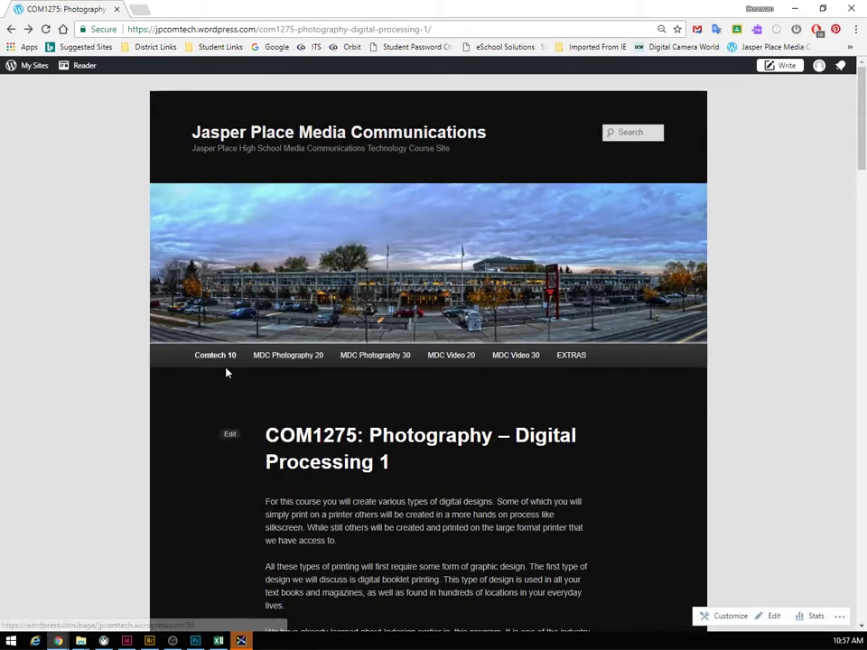
mouse_move(225, 435)
scroll(388, 483, down, 5)
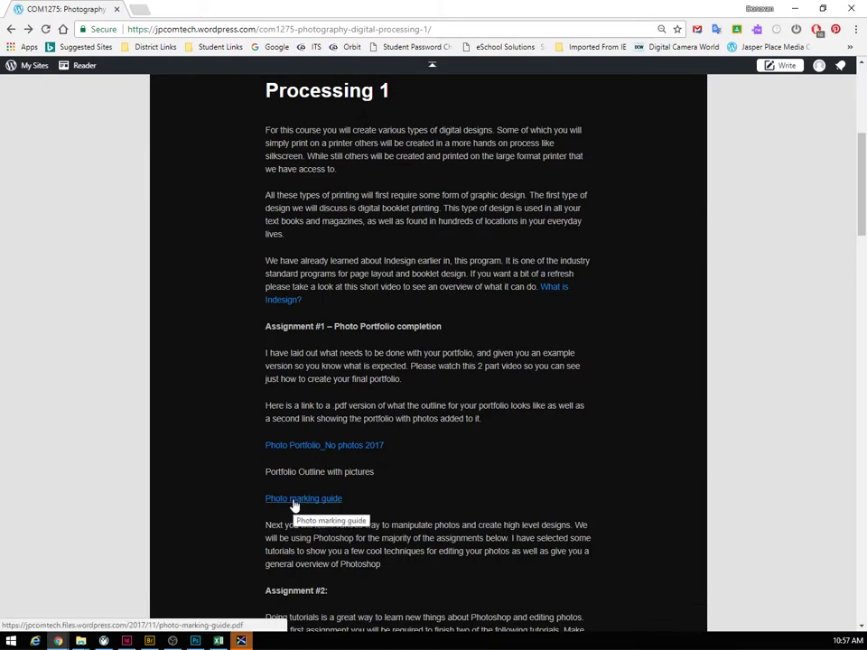
click(294, 503)
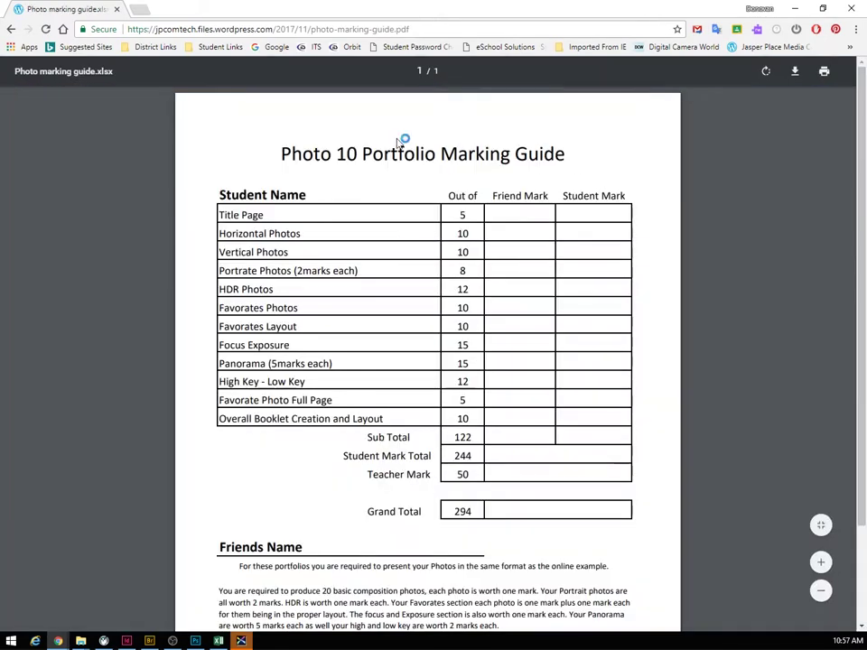
Download the marking guide as photo-marking-guide.pdf into the Comtech > Digital Design folder on the F: drive
click(796, 80)
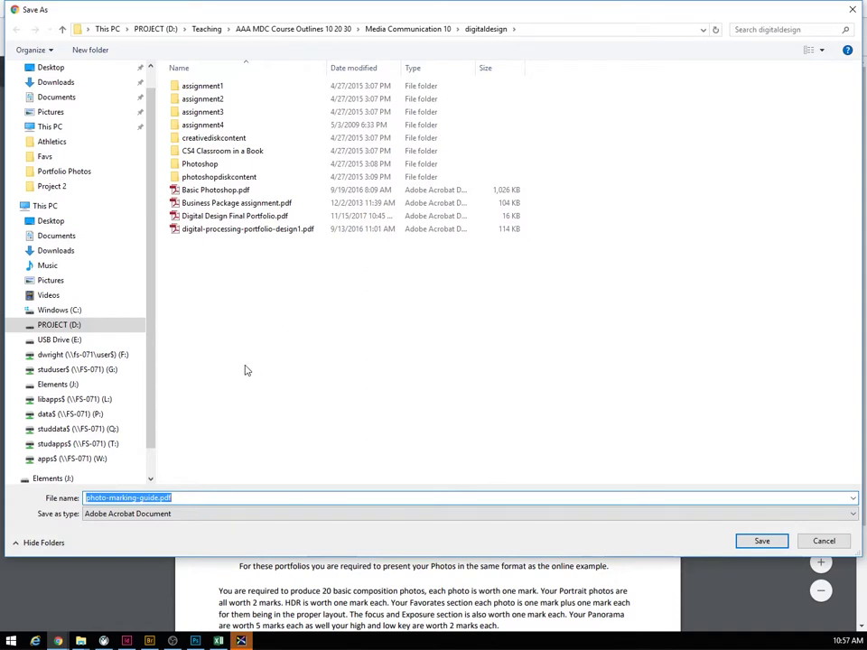
click(83, 355)
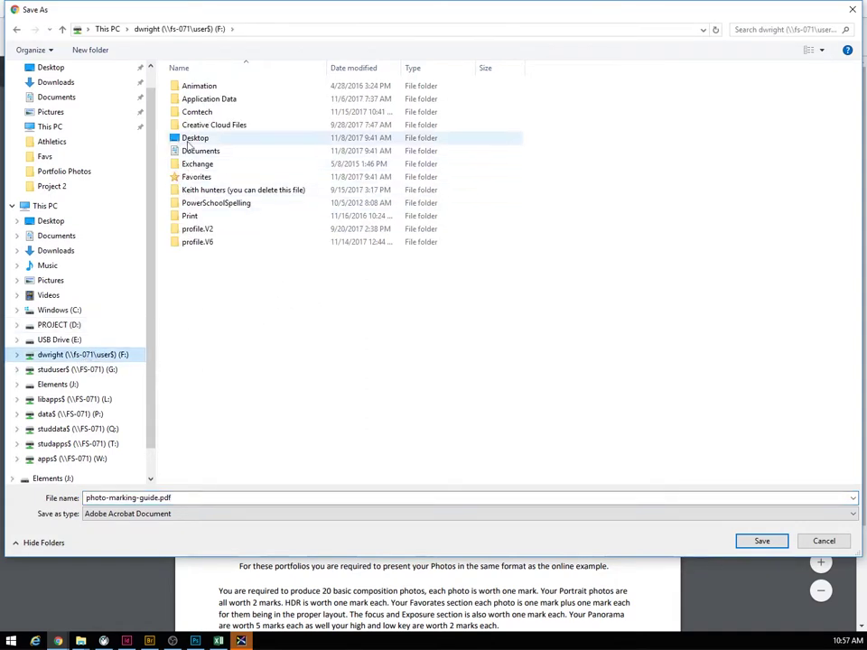
double_click(196, 112)
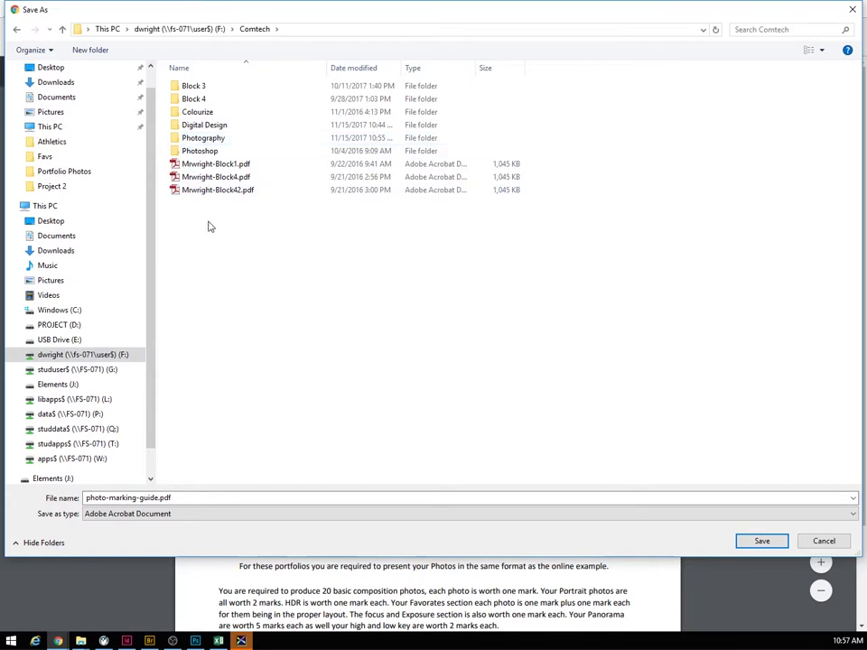
double_click(185, 125)
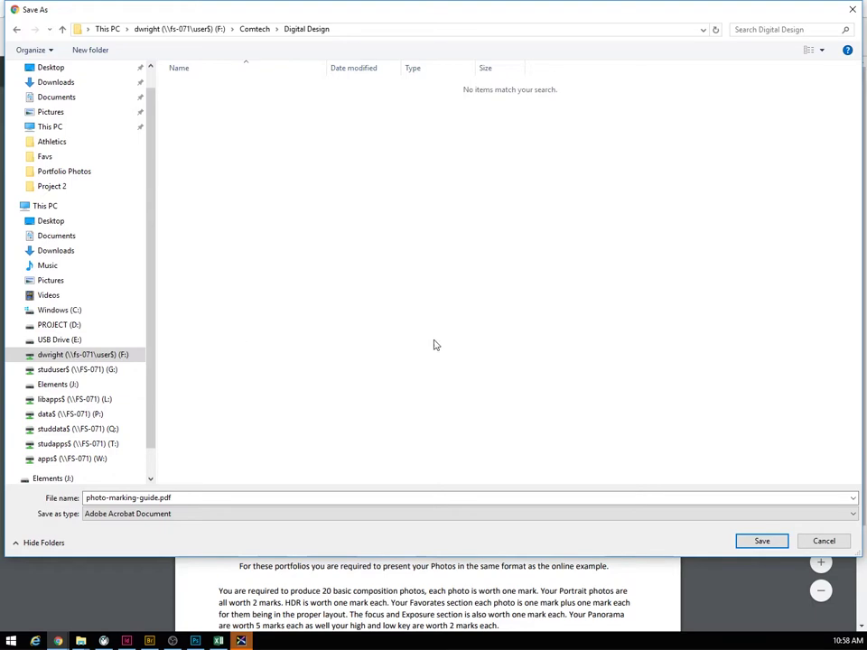
click(770, 541)
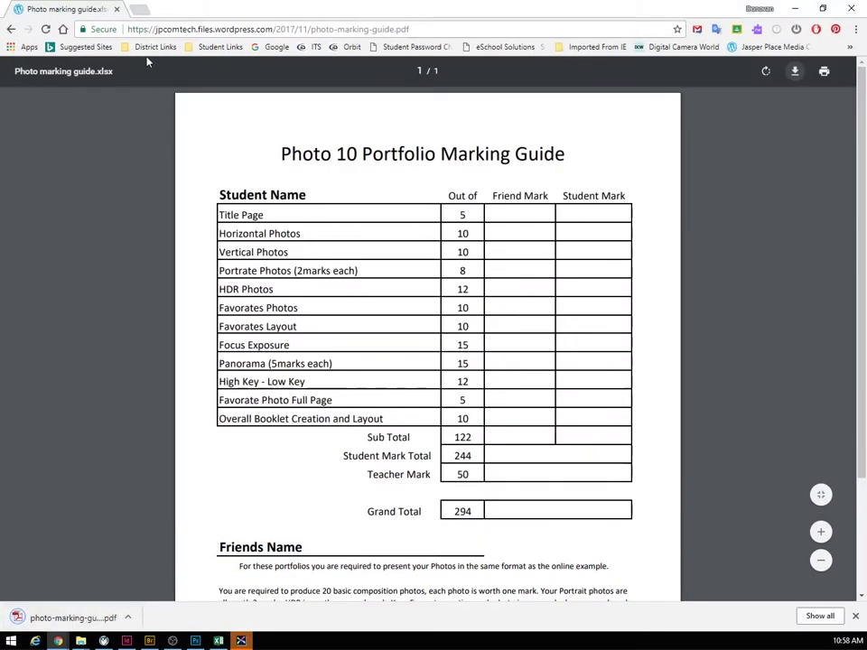
Switch to InDesign, place photo-marking-guide.pdf from the Digital Design folder on page 12, and delete that extra copy
click(123, 642)
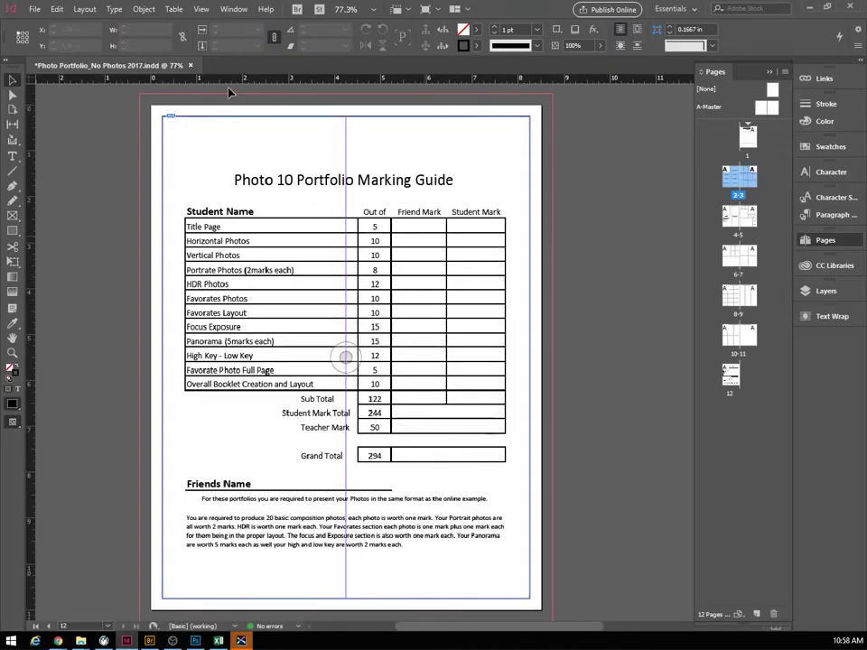
click(34, 9)
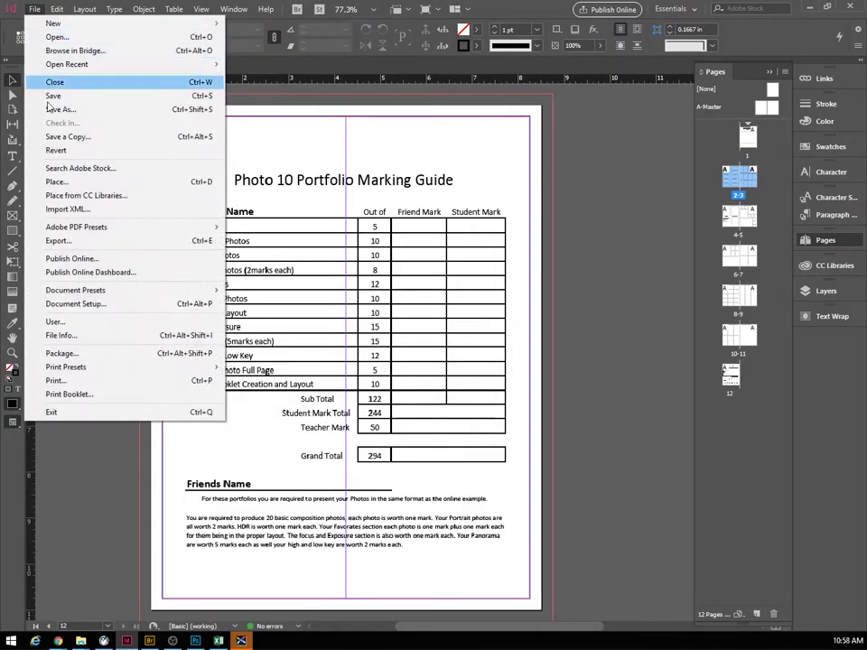
click(65, 181)
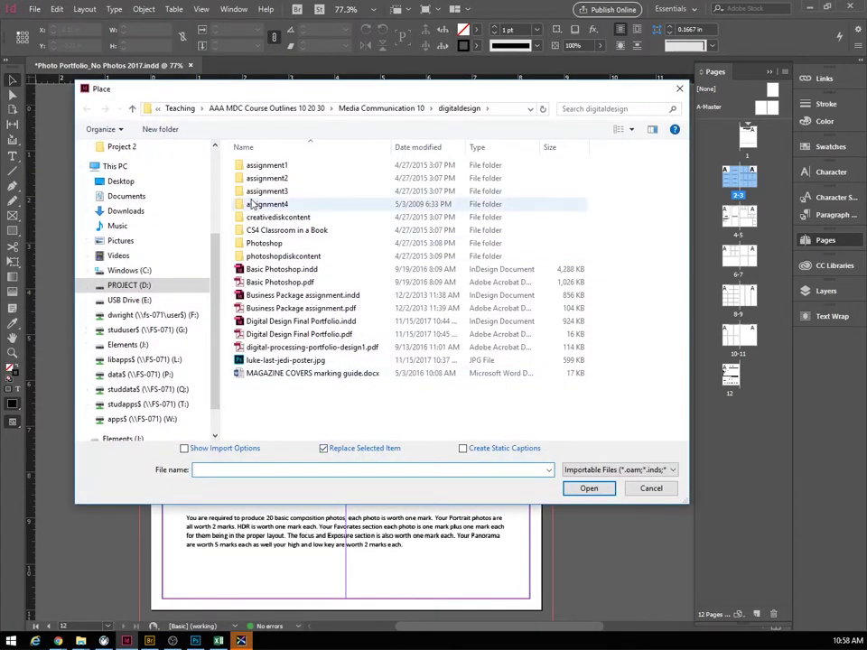
click(150, 316)
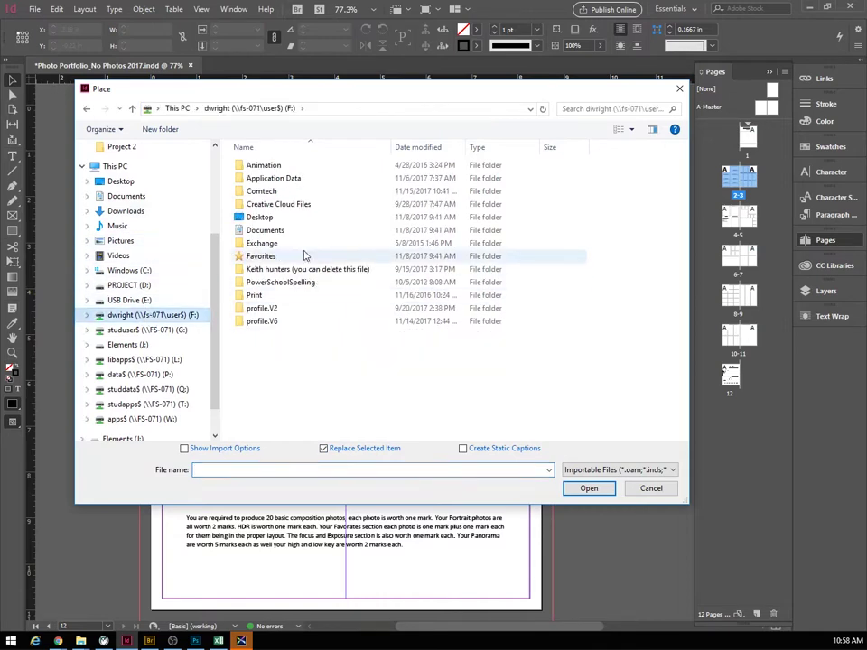
double_click(253, 190)
double_click(251, 205)
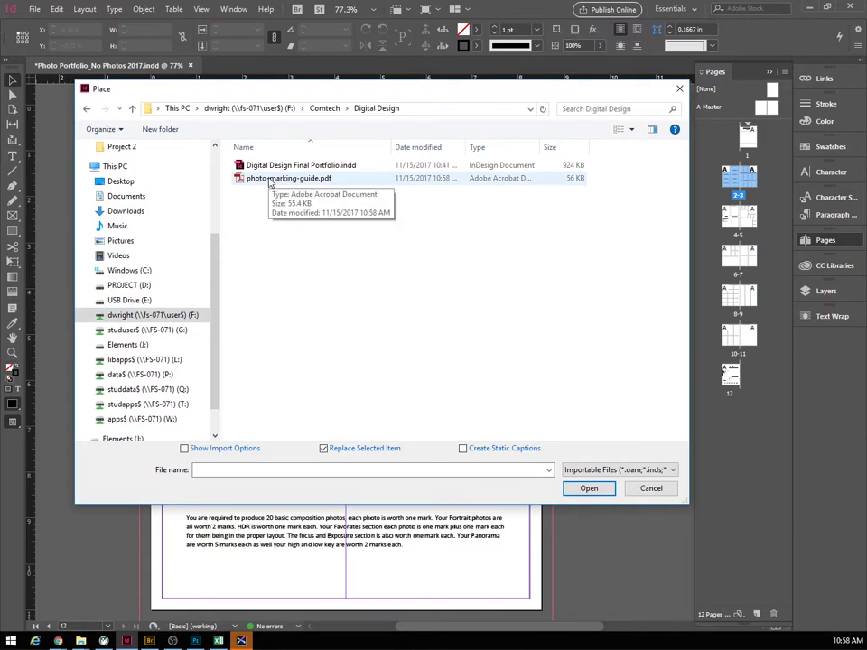
double_click(270, 180)
click(253, 192)
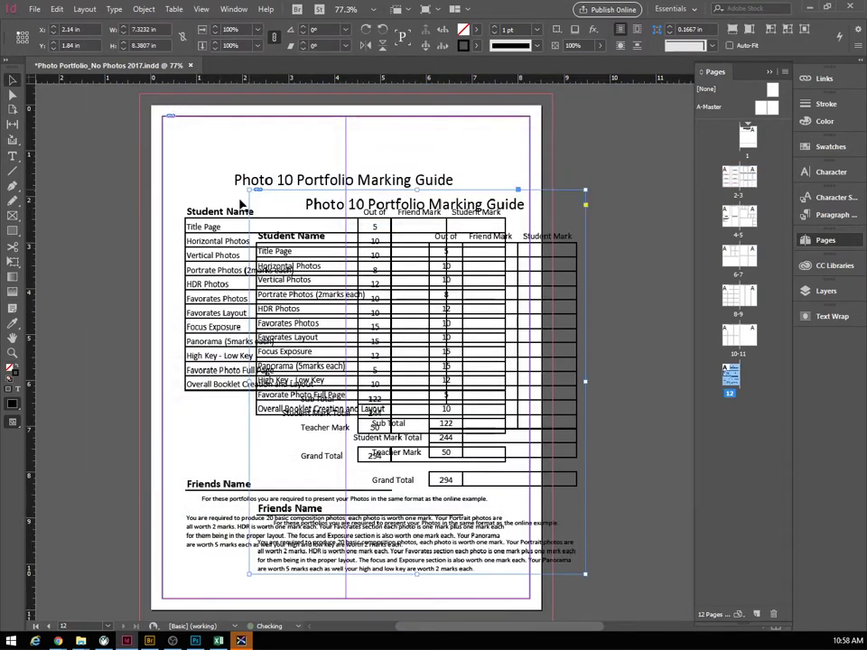
key(Delete)
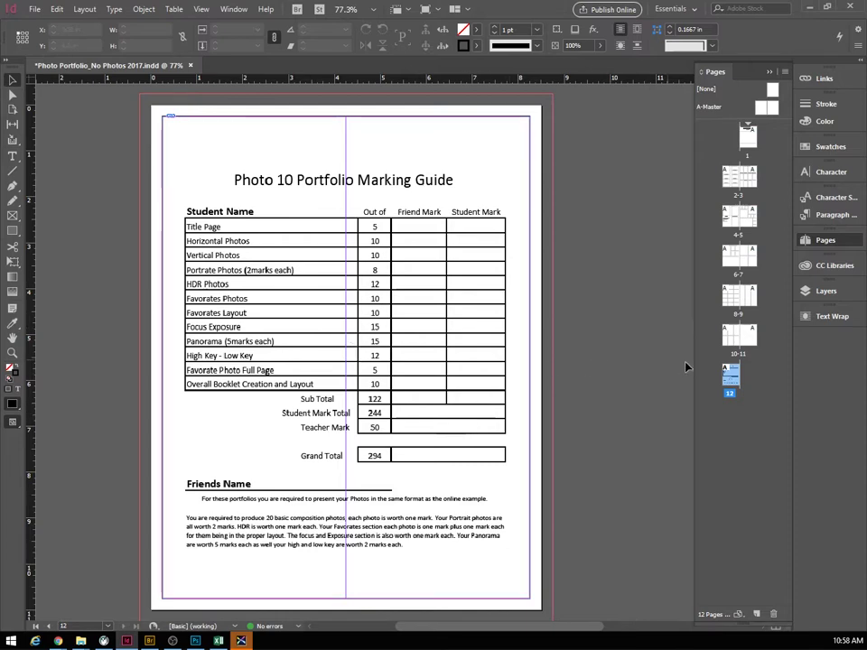
Place riverdrumheller.jpg from the Comtech > Photography > Favs folder on the F: drive into the My Favourite Photo frame on page 11
double_click(733, 338)
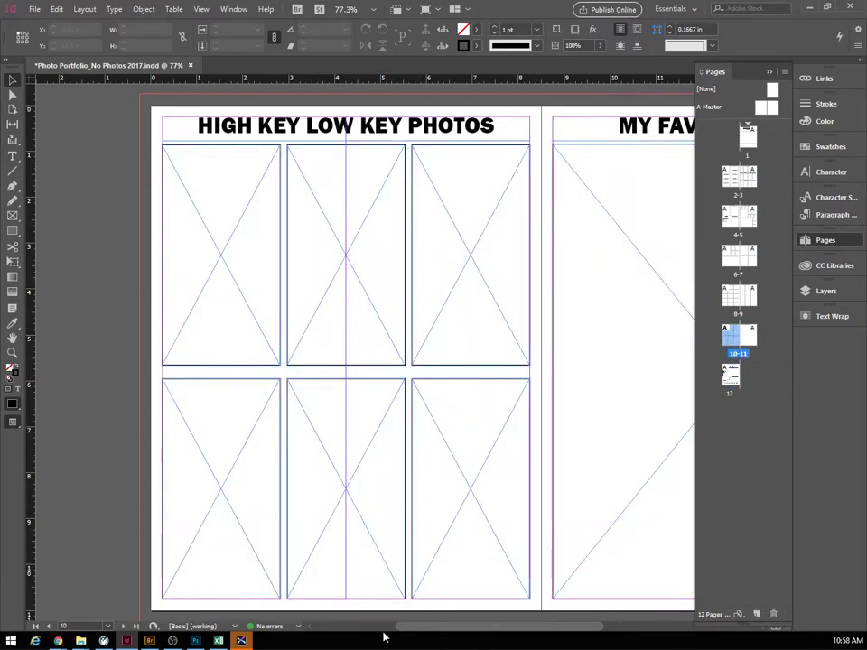
drag(400, 628, 457, 632)
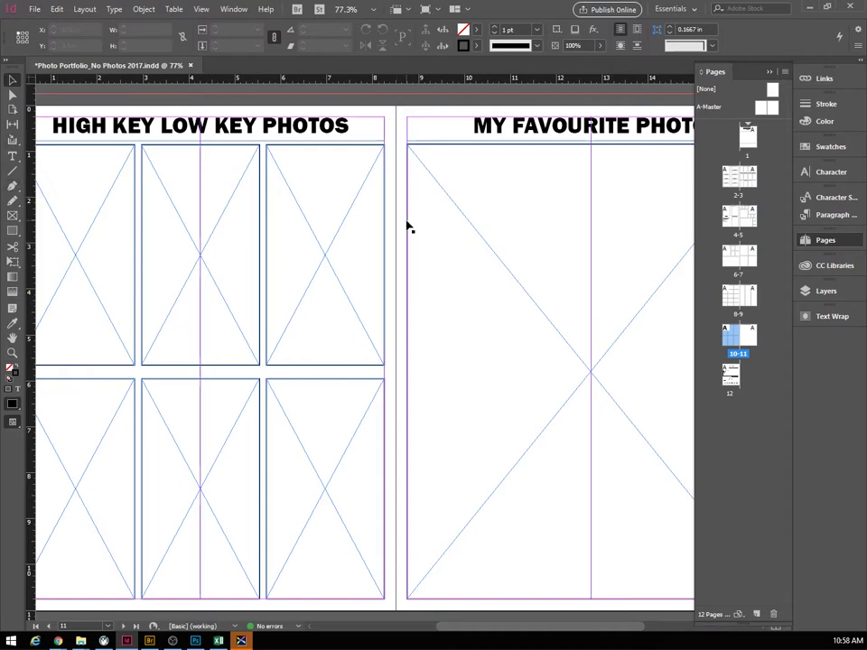
click(457, 205)
click(36, 10)
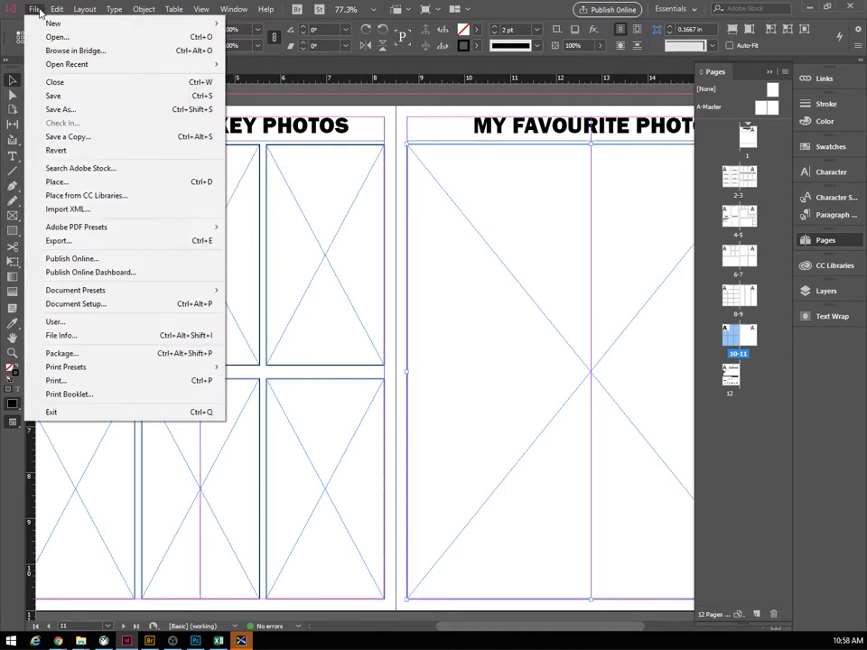
click(59, 182)
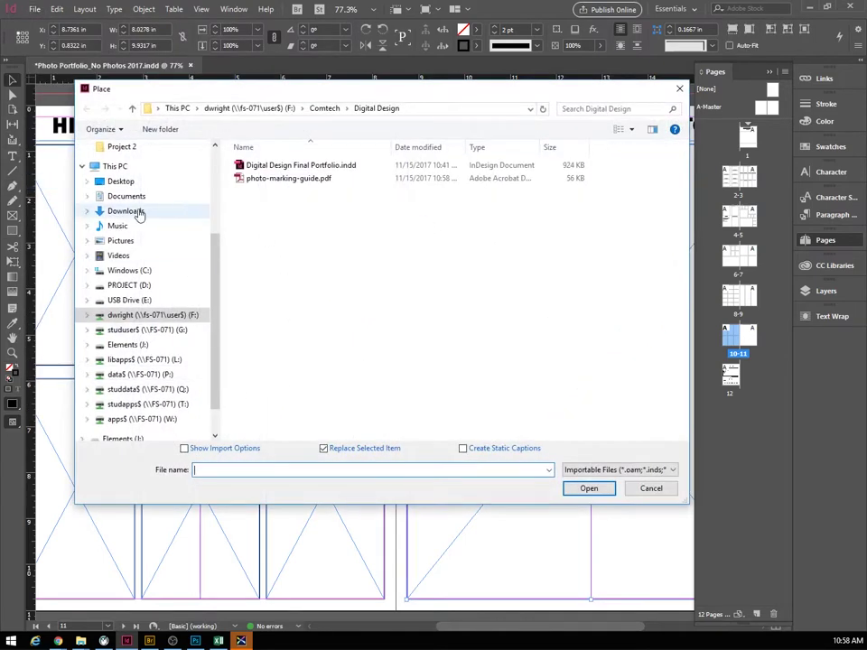
click(144, 286)
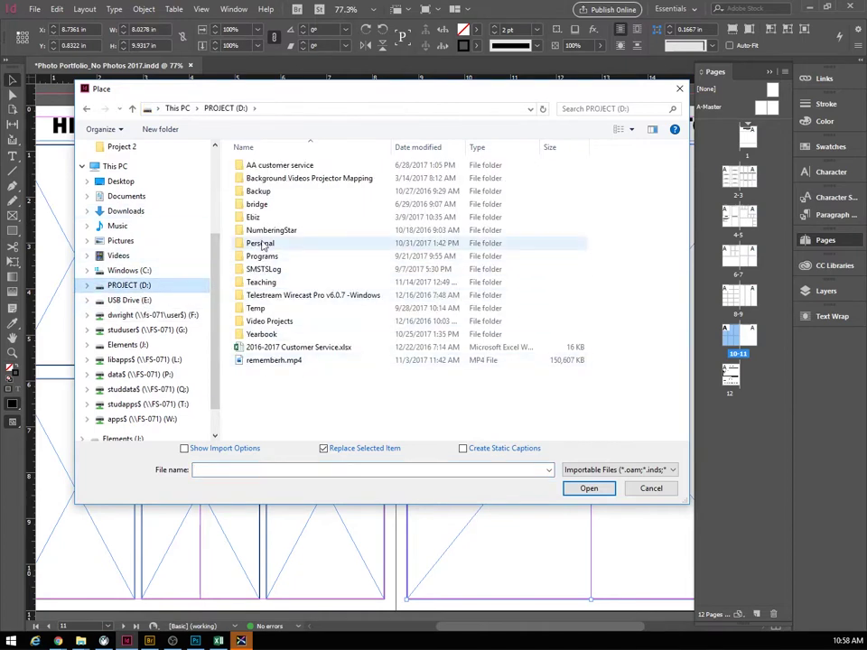
click(159, 315)
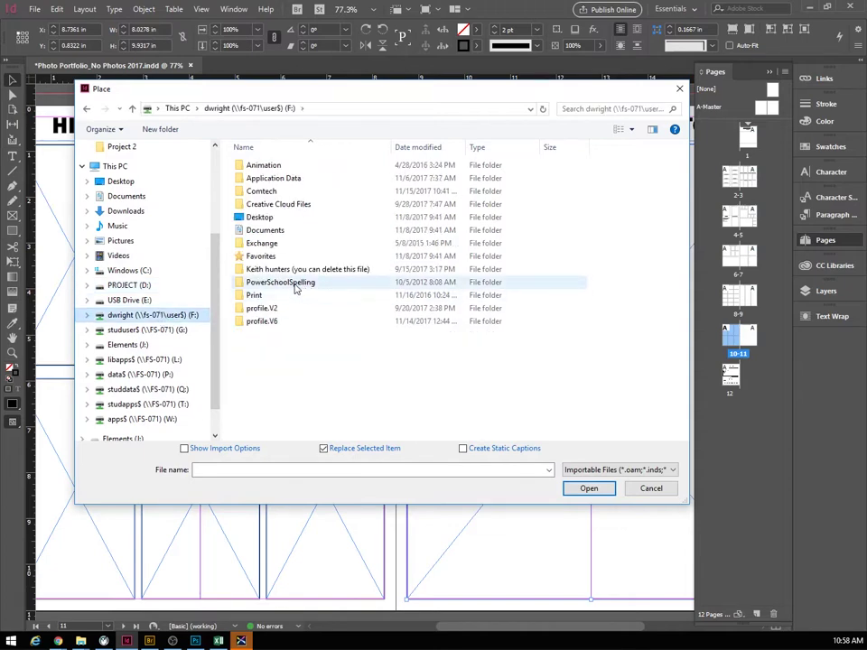
double_click(271, 191)
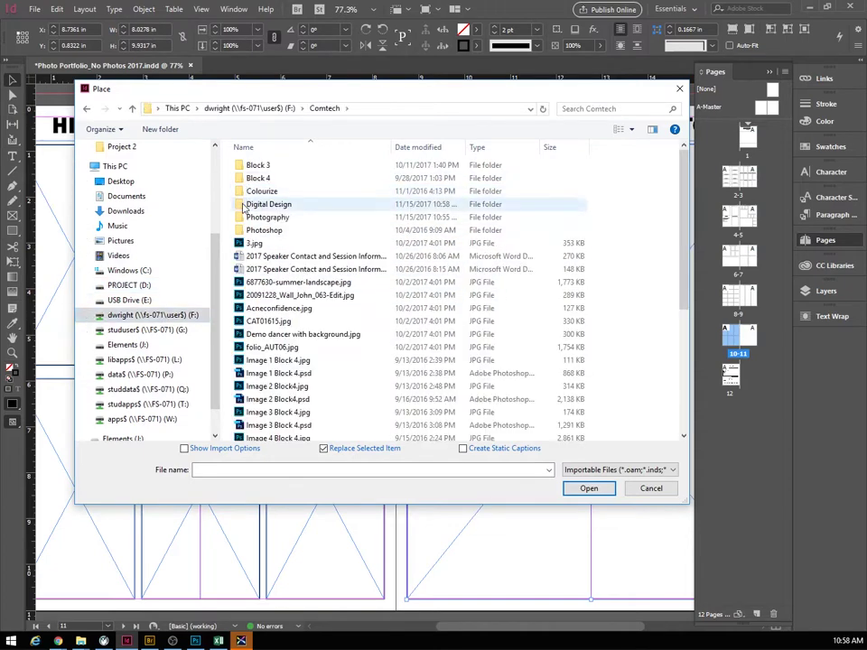
double_click(267, 217)
double_click(255, 165)
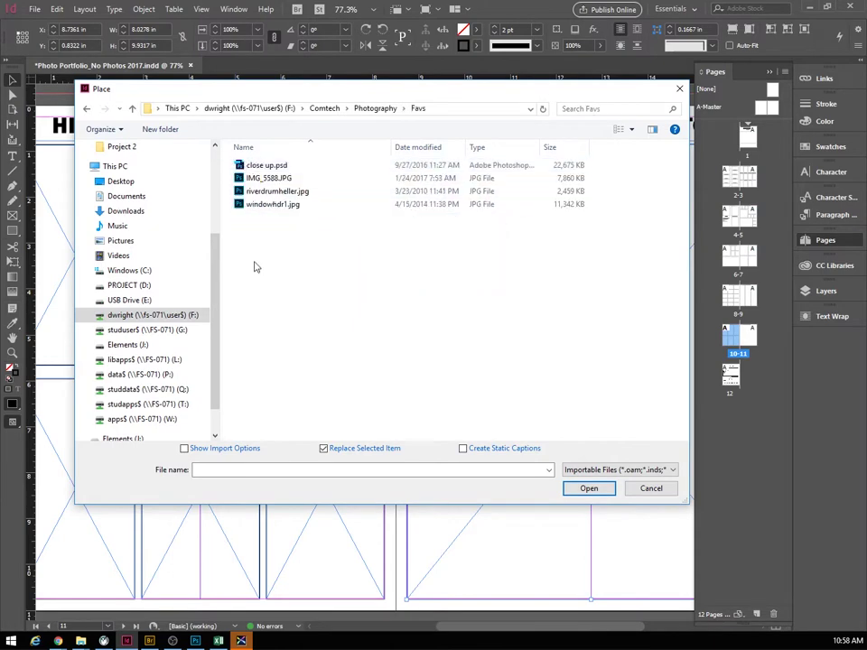
double_click(267, 192)
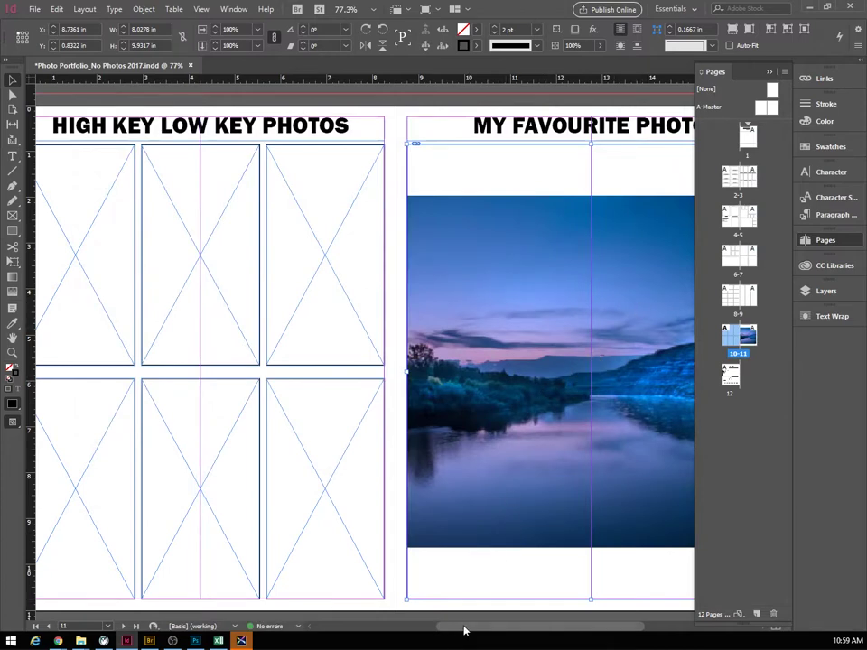
Rotate the river photo 90° counter-clockwise inside the My Favourite Photo frame on page 11 and reposition it within the frame
drag(465, 629, 516, 631)
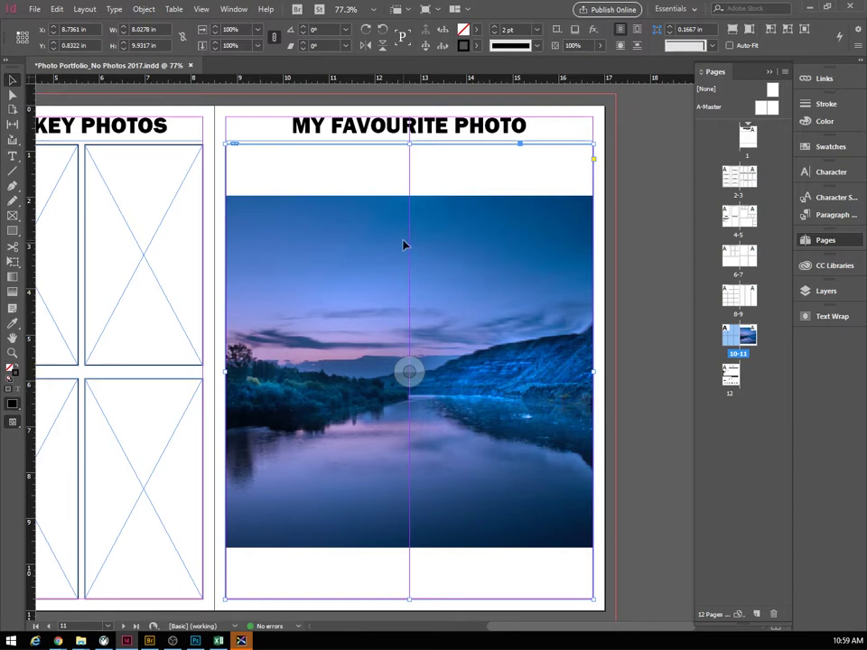
click(11, 96)
click(485, 290)
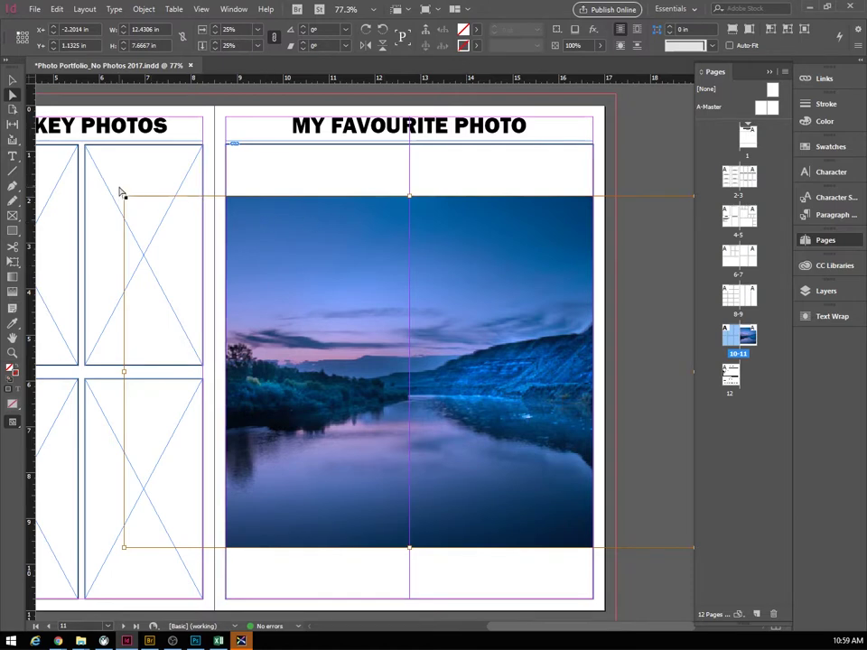
right_click(306, 261)
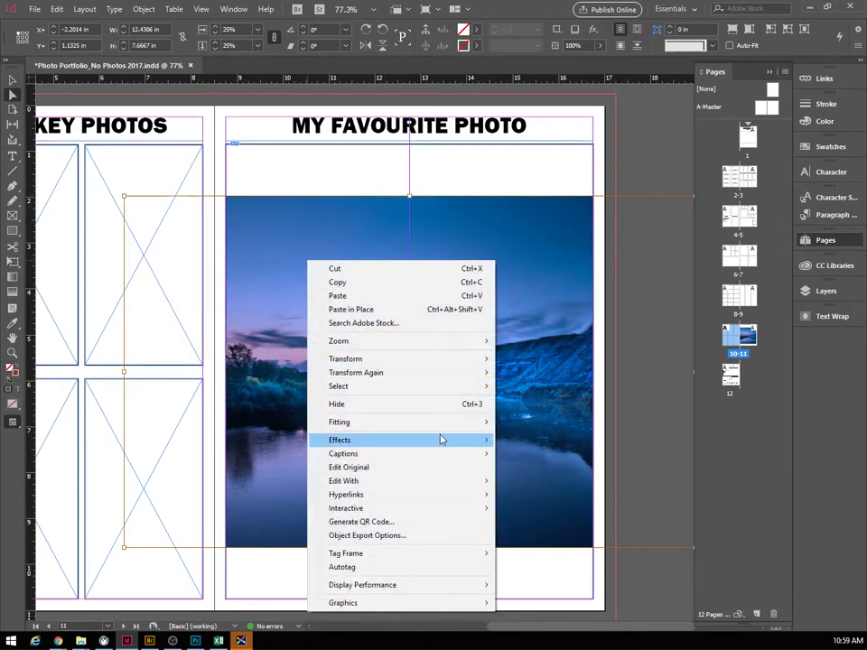
mouse_move(438, 440)
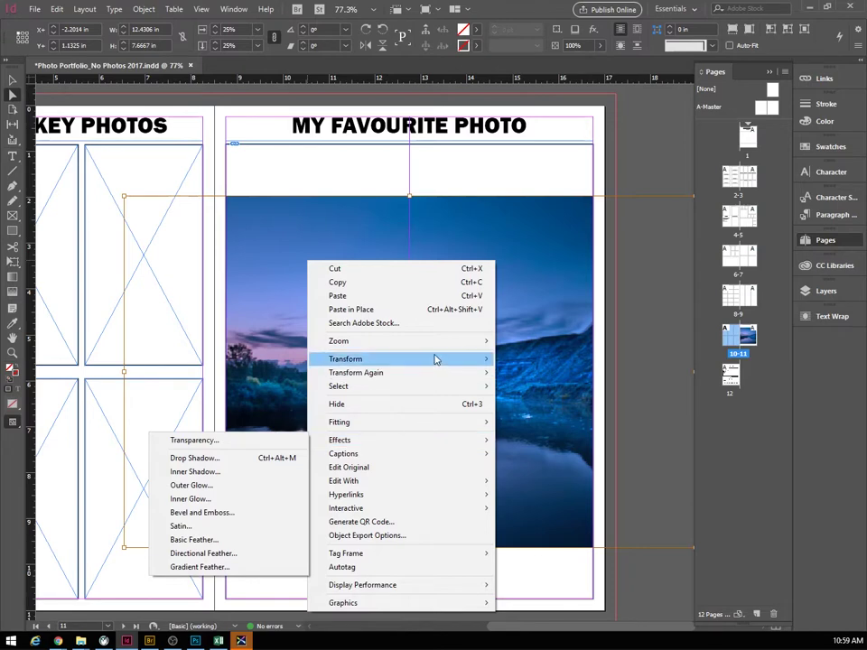
mouse_move(435, 357)
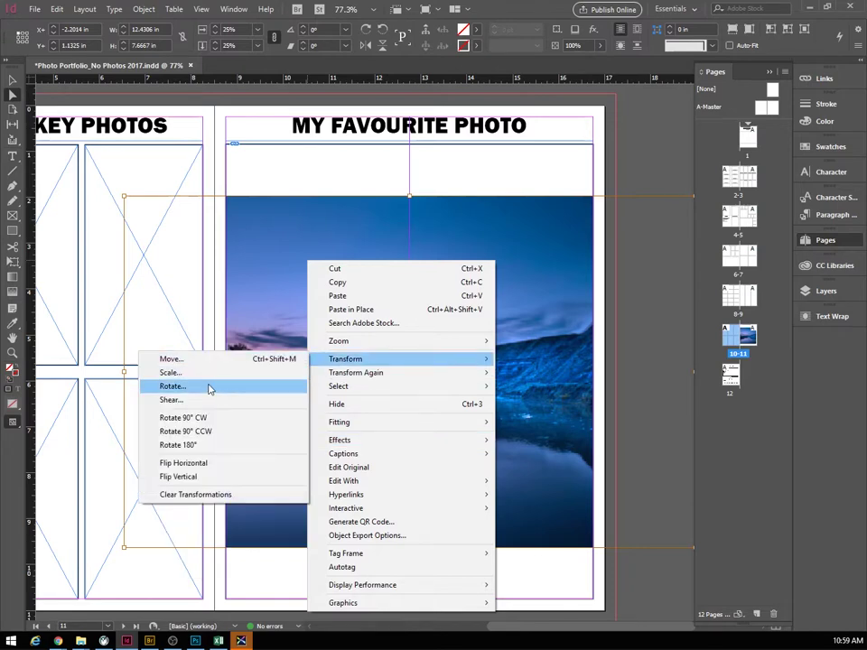
click(203, 433)
drag(376, 232, 468, 580)
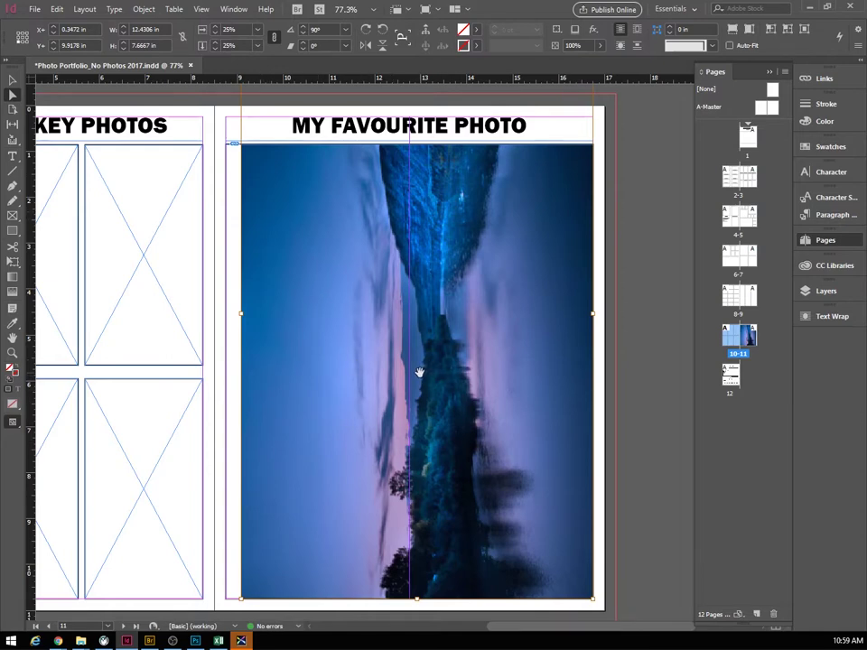
drag(452, 325, 446, 379)
Apply Fill Frame Proportionally to the rotated river photo in its page 11 frame
right_click(453, 283)
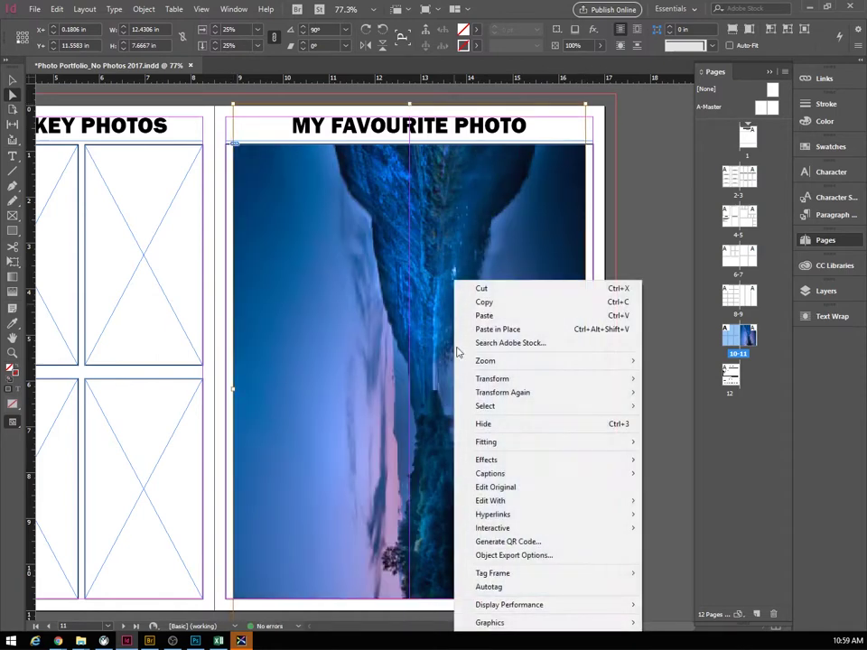
mouse_move(502, 446)
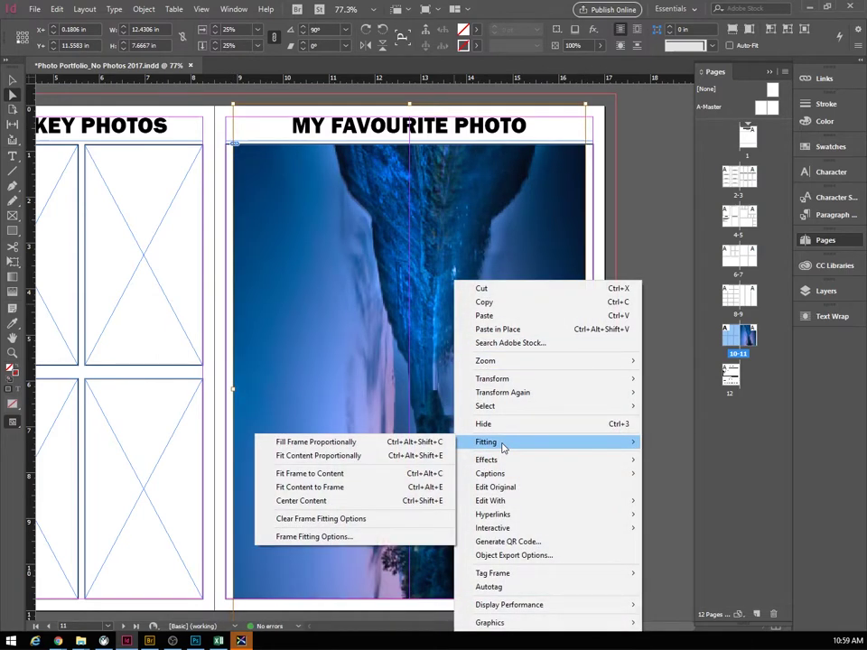
click(303, 447)
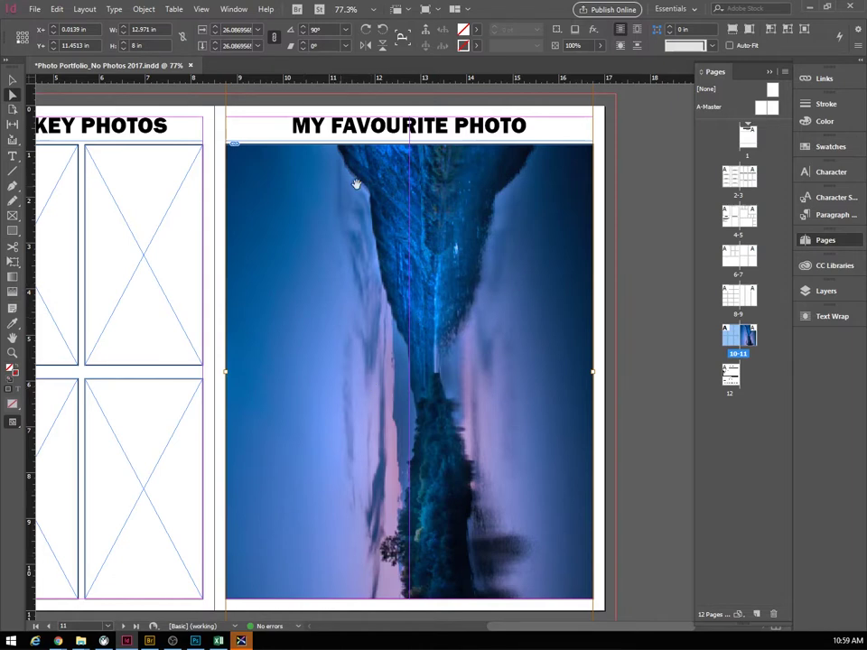
right_click(379, 344)
key(ctrl+alt+shift+c)
Scale the rotated river photo proportionally to about 19.8% so its full length fits the frame, and centre it horizontally on the page
drag(287, 211, 300, 315)
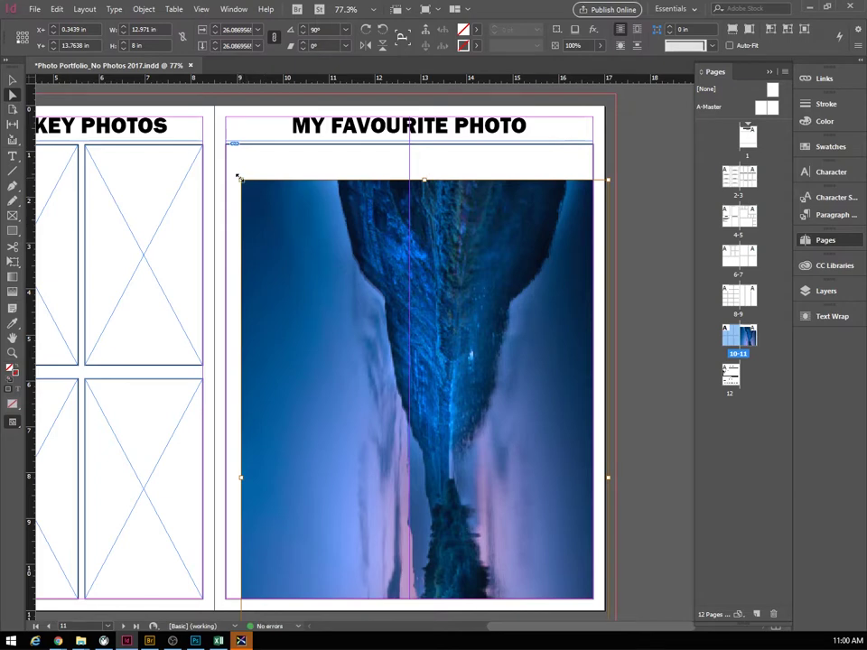
drag(239, 179, 293, 218)
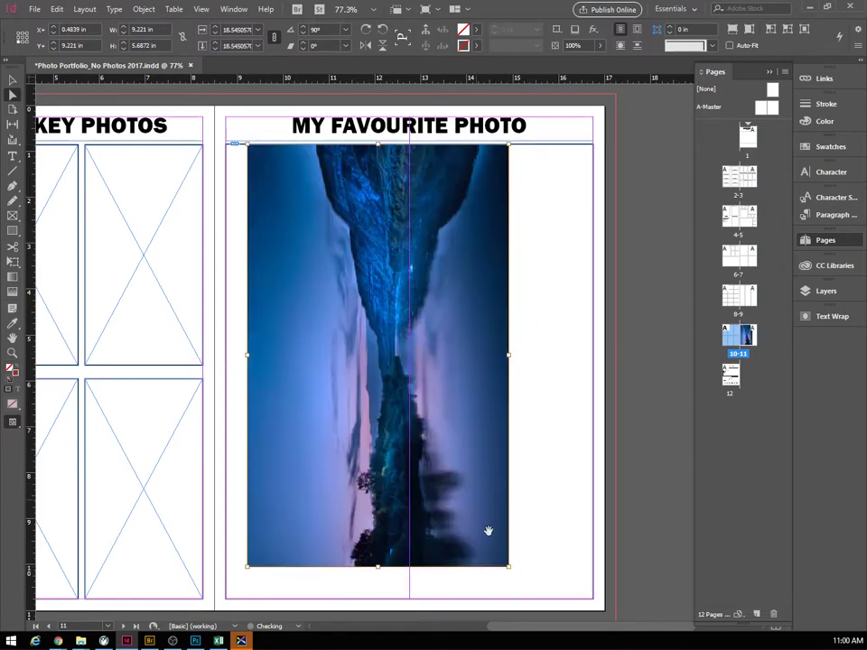
drag(508, 568, 526, 596)
drag(422, 372, 443, 372)
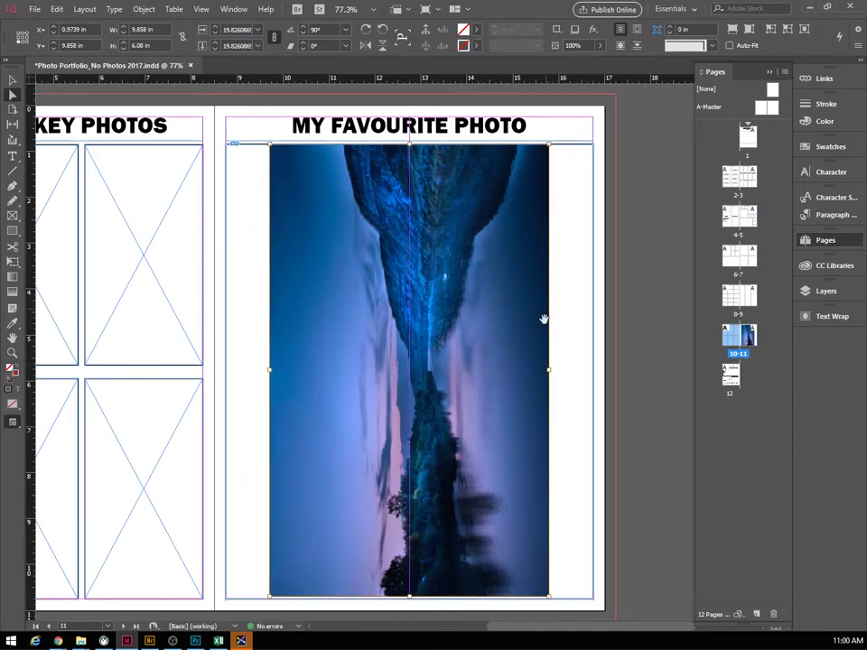
Fit the My Favourite Photo frame to its content so it hugs the river photo
right_click(455, 282)
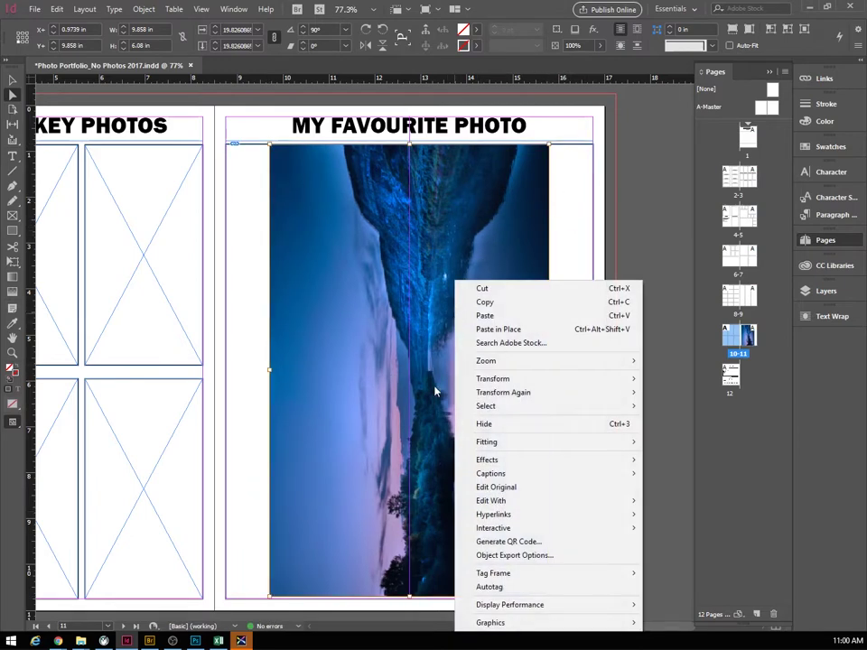
mouse_move(532, 453)
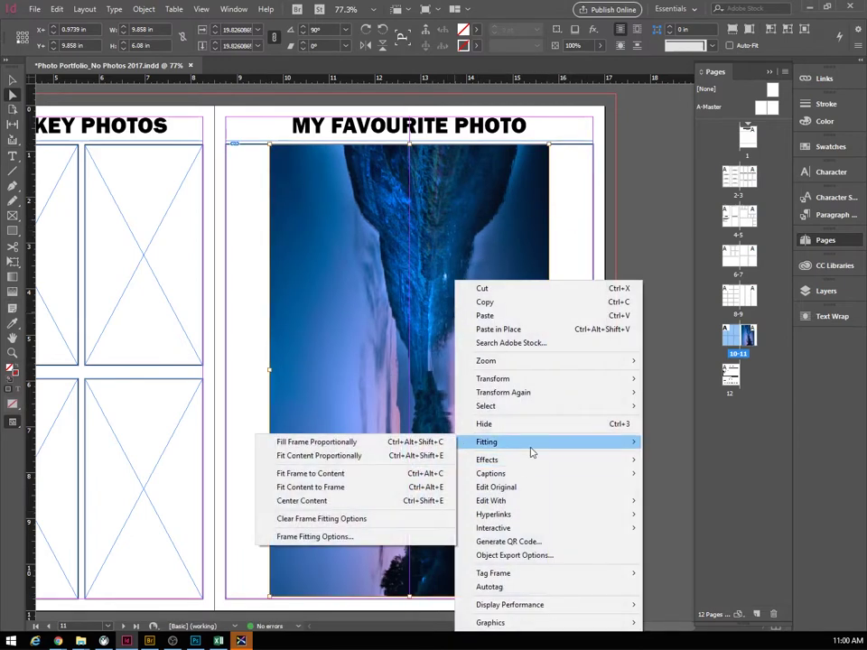
click(296, 476)
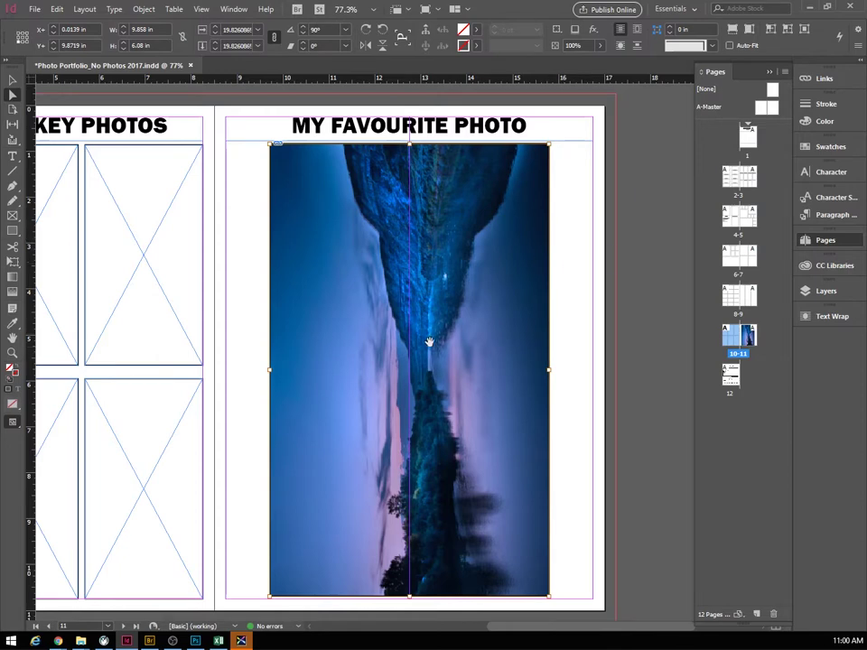
With nothing selected, set the stroke weight to 2 pt, and check the stroke weight of the river photo's frame
click(252, 284)
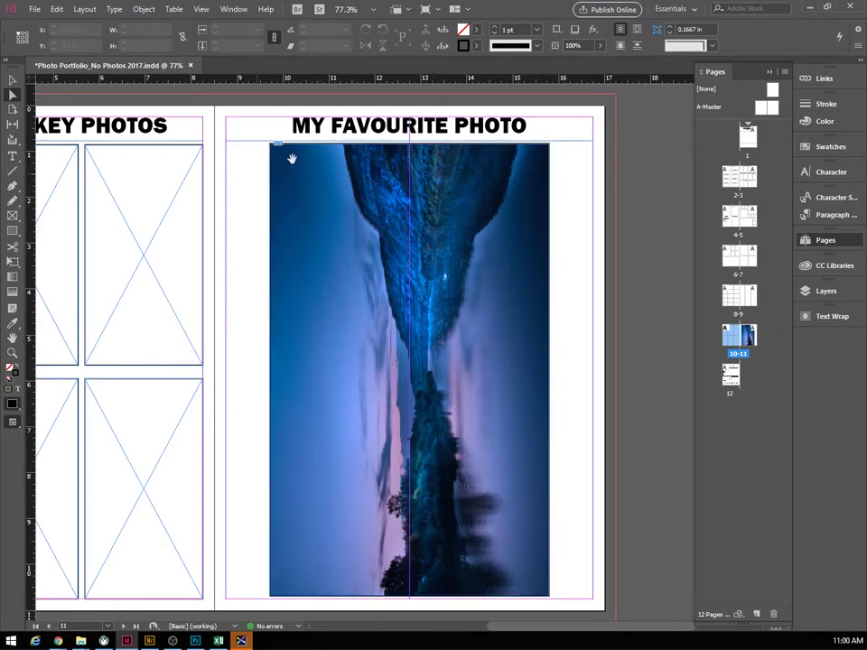
click(538, 30)
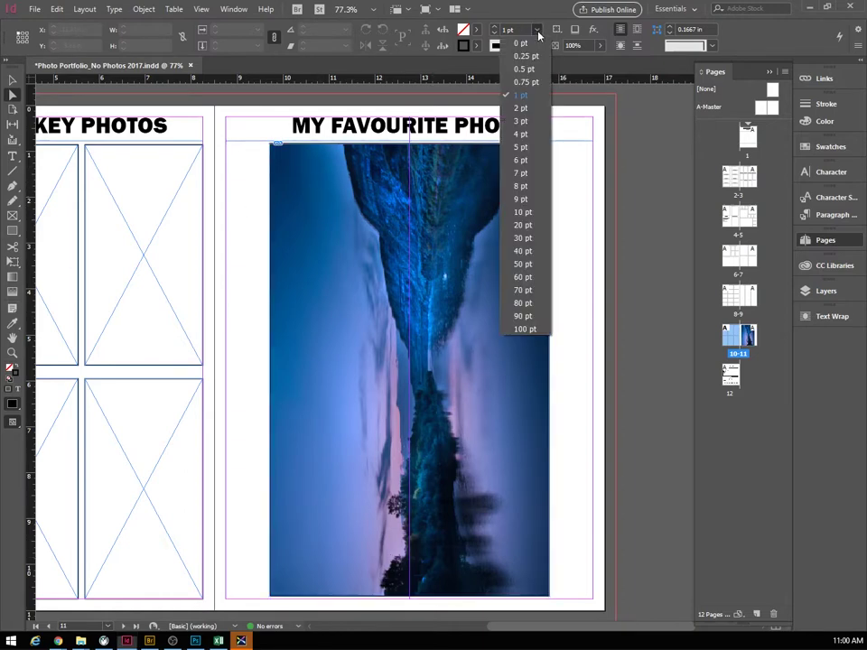
click(517, 109)
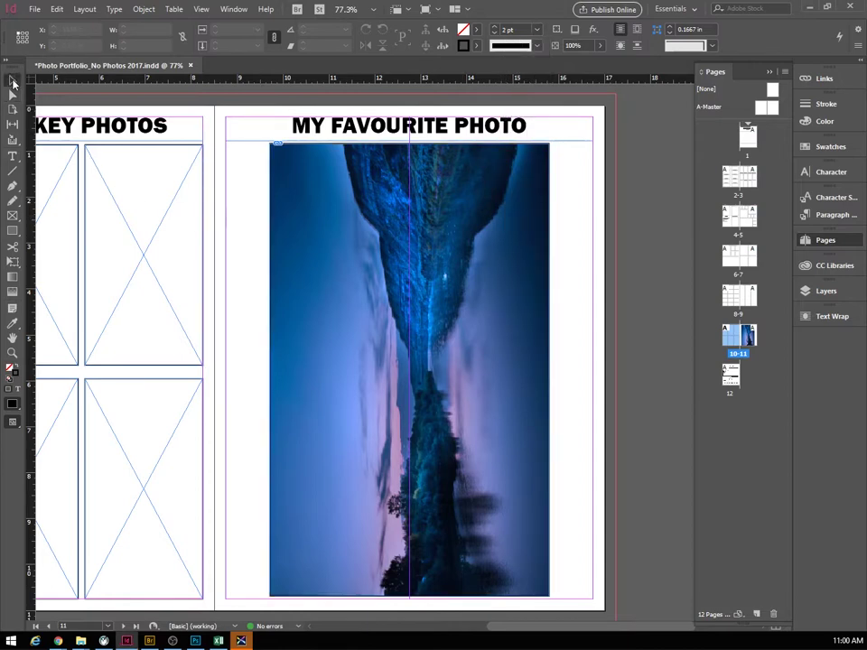
click(396, 266)
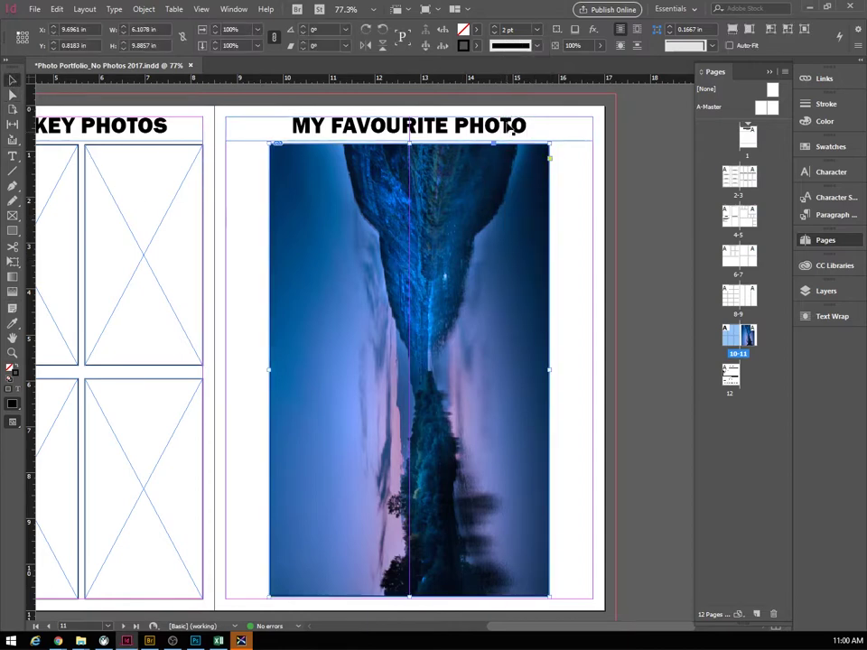
click(579, 217)
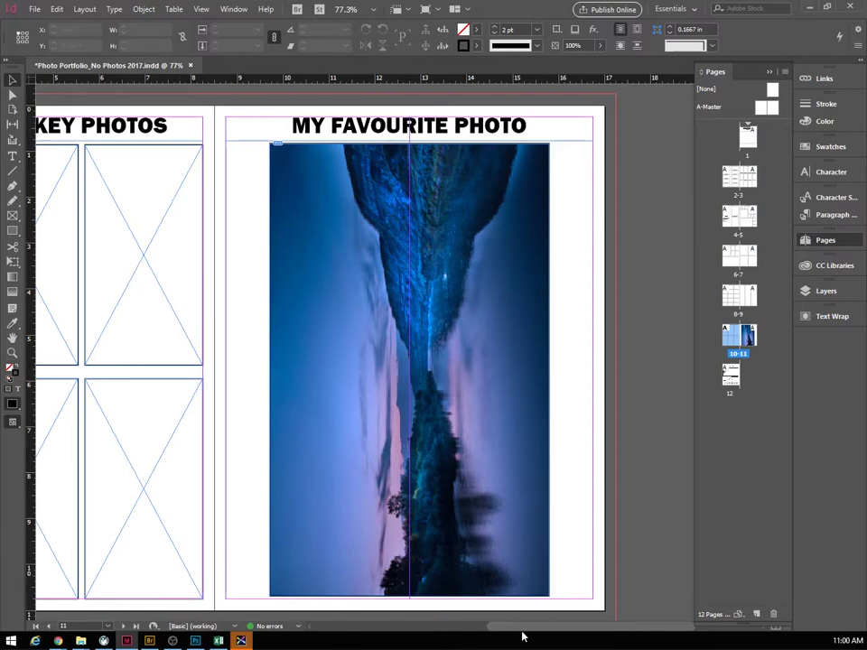
Start placing files for the High Key Low Key page, browse to the Photography > High Key Low Key folder and show its files as thumbnails
drag(539, 629, 466, 621)
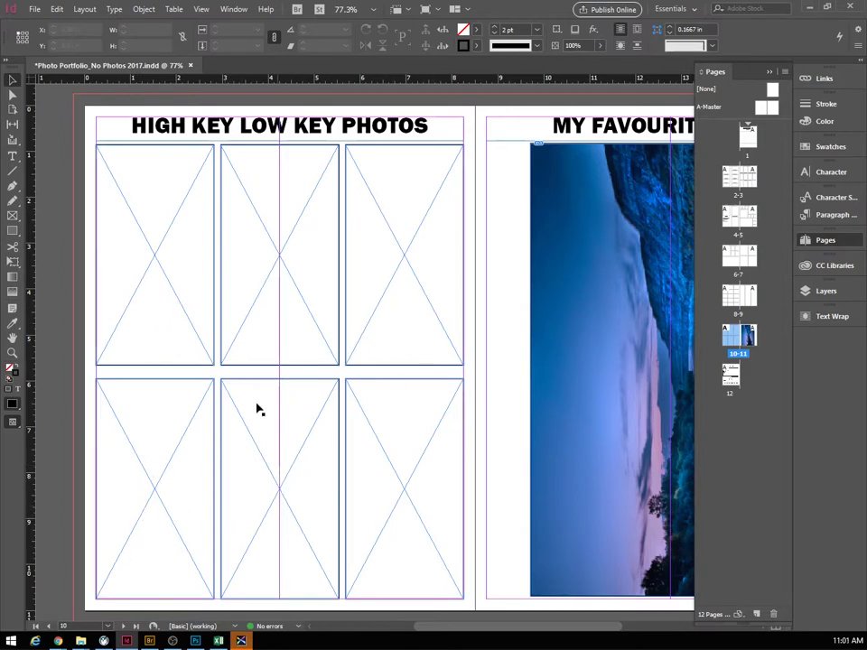
click(33, 9)
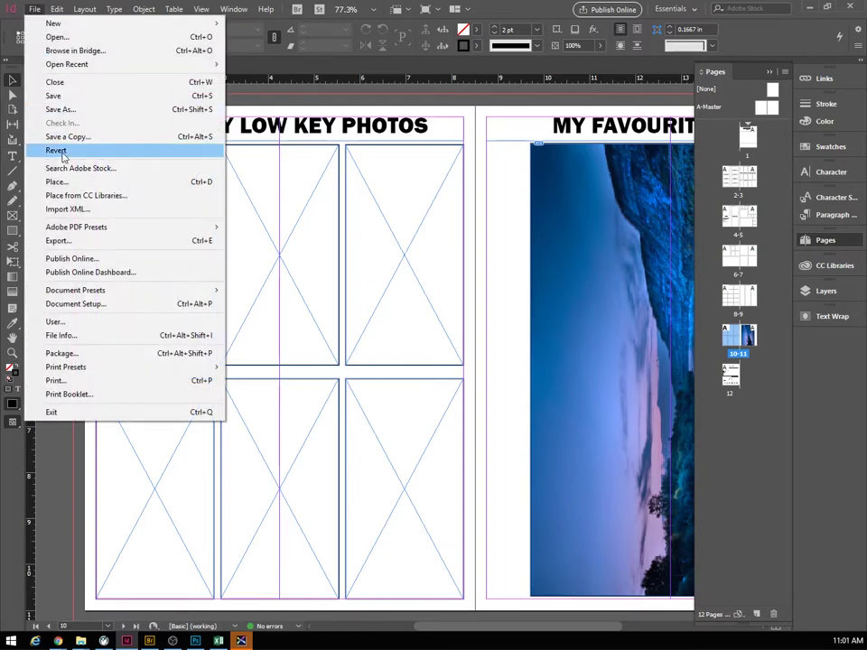
click(59, 181)
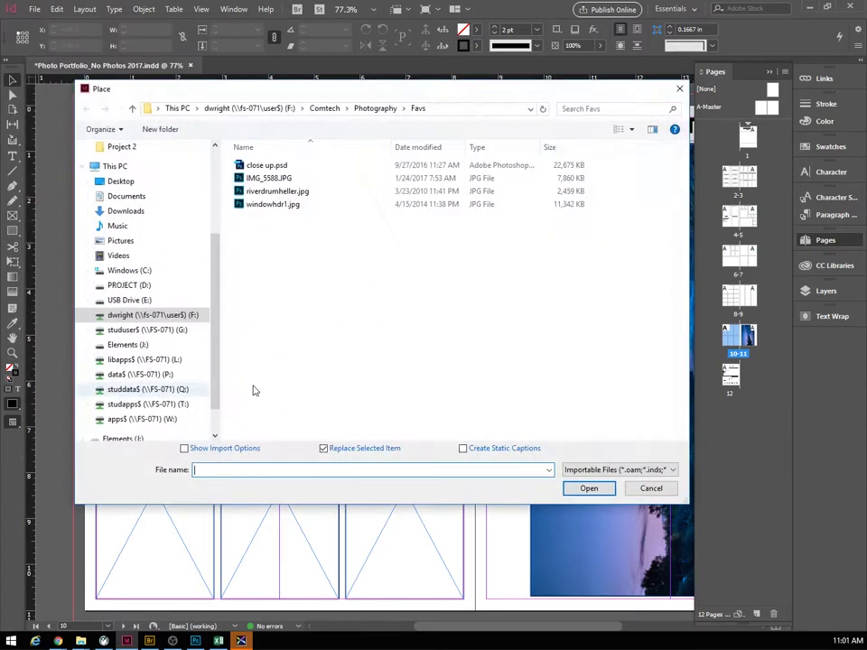
click(372, 109)
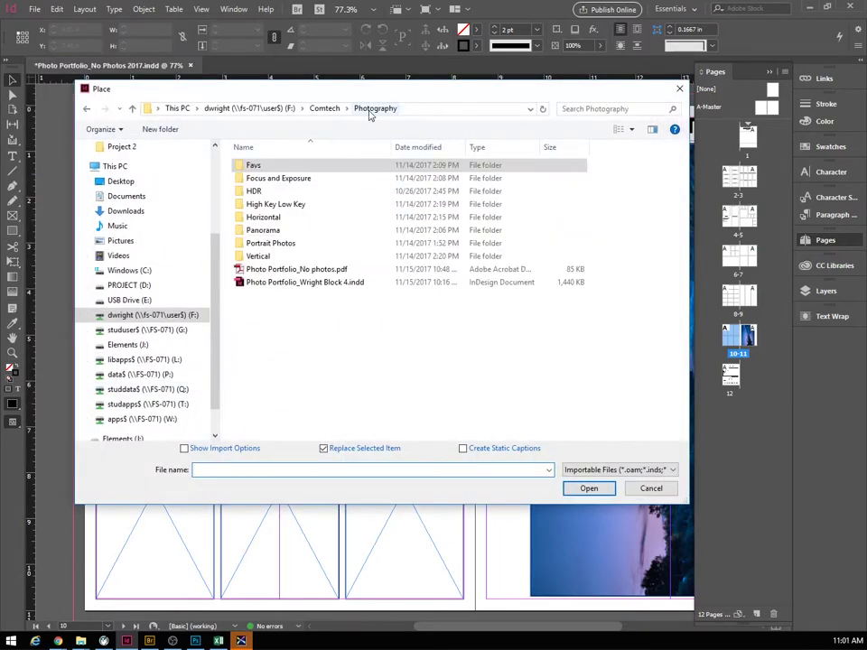
double_click(262, 206)
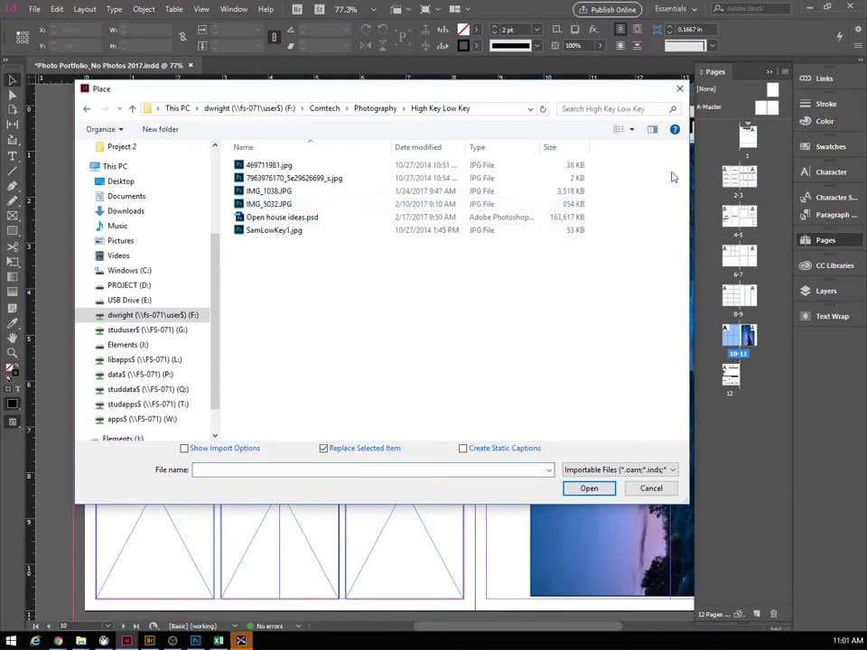
click(633, 130)
click(673, 45)
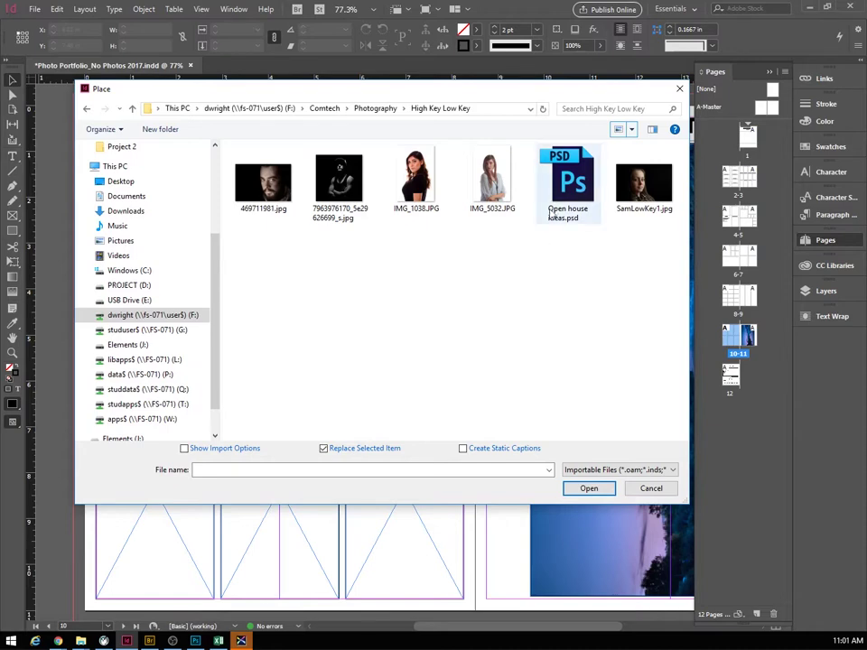
Place IMG_1038.JPG, IMG_5032.JPG and Open house ideas.psd into the three upper frames of page 10, in that order from left to right
click(420, 178)
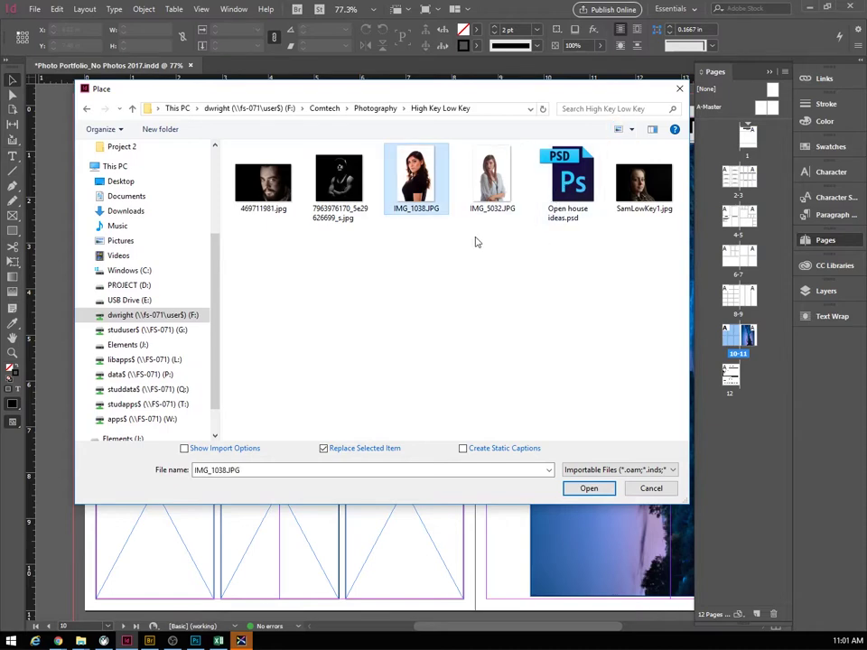
ctrl+click(492, 181)
ctrl+click(567, 185)
click(588, 489)
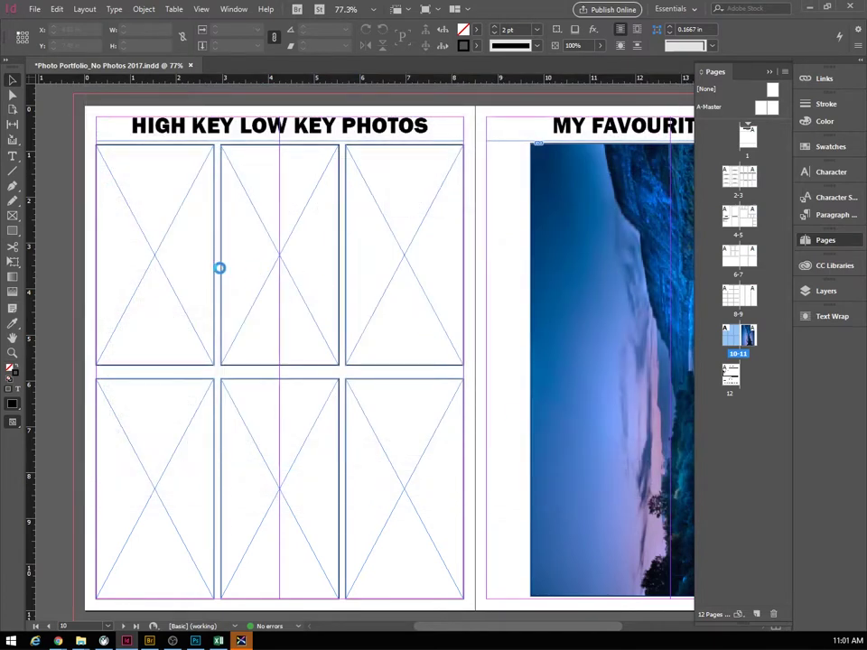
click(146, 227)
click(274, 238)
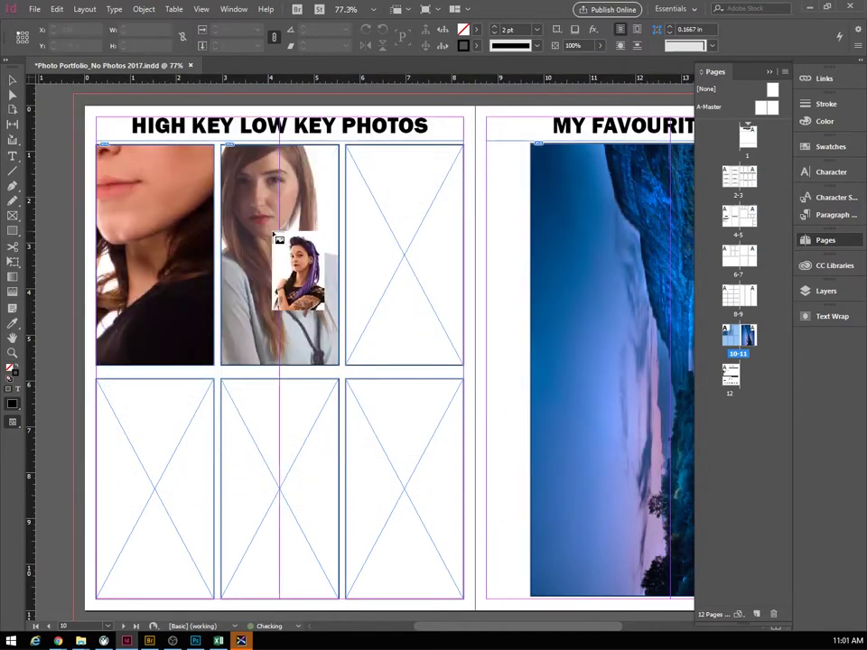
click(373, 234)
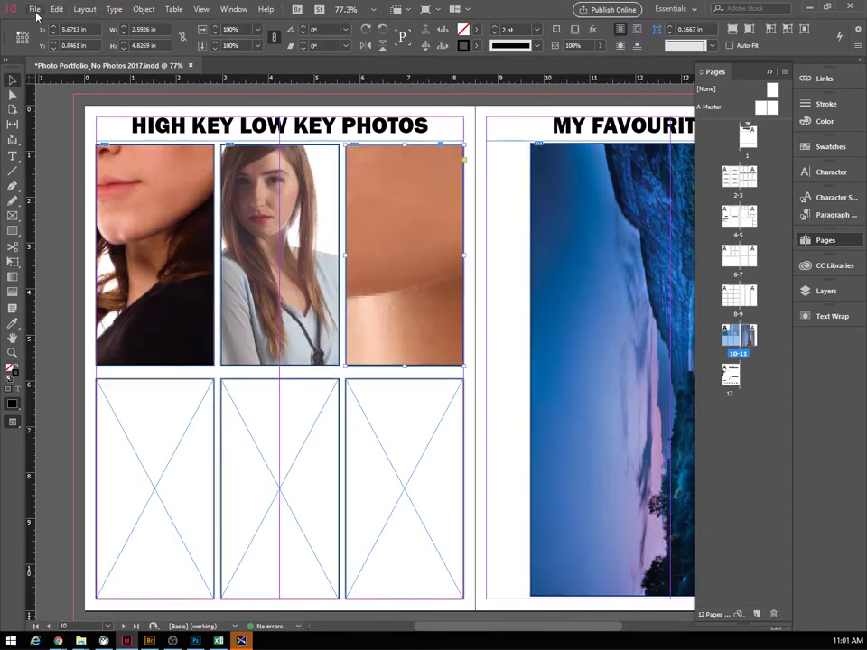
click(35, 10)
click(56, 179)
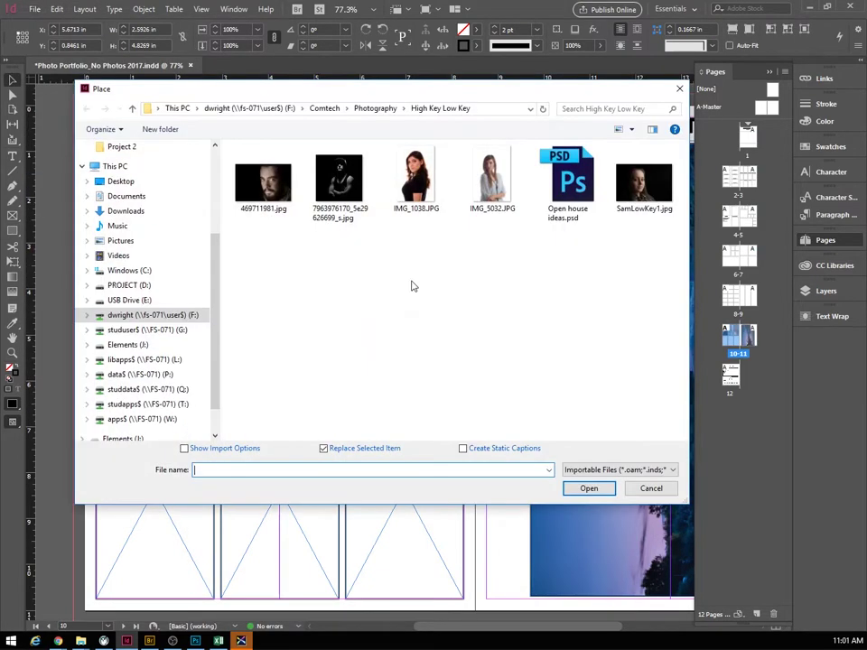
click(263, 186)
ctrl+click(339, 185)
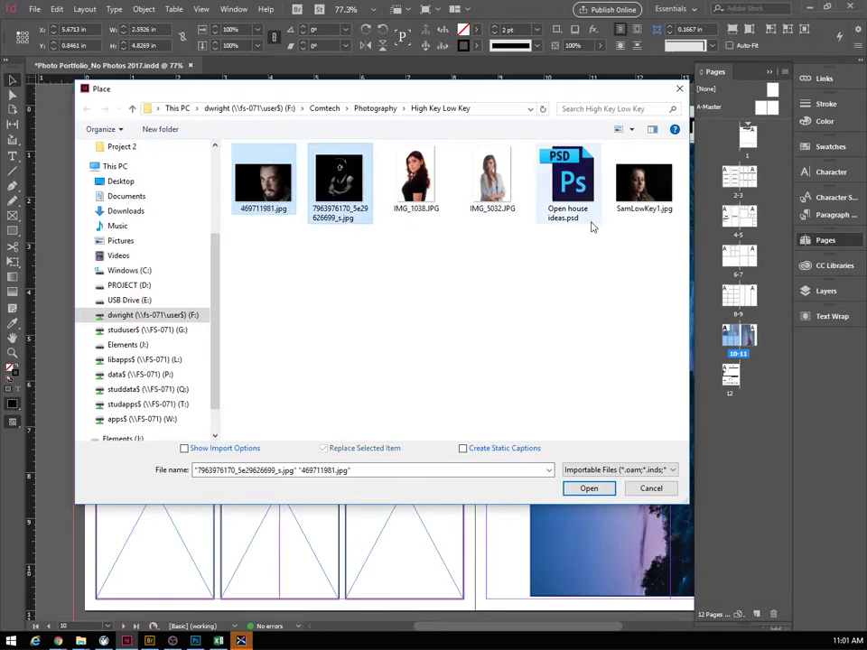
ctrl+click(644, 185)
click(603, 490)
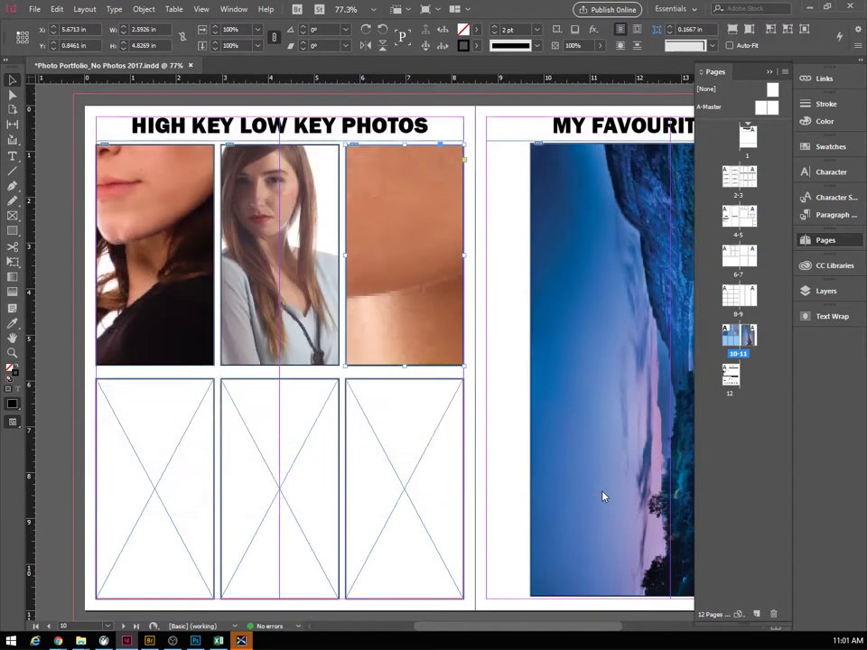
click(171, 479)
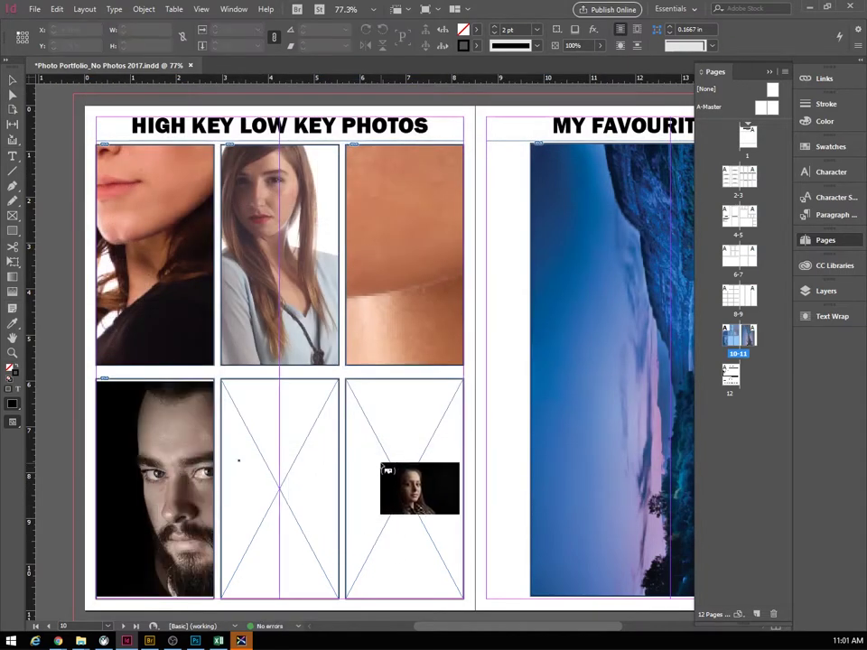
key(Right)
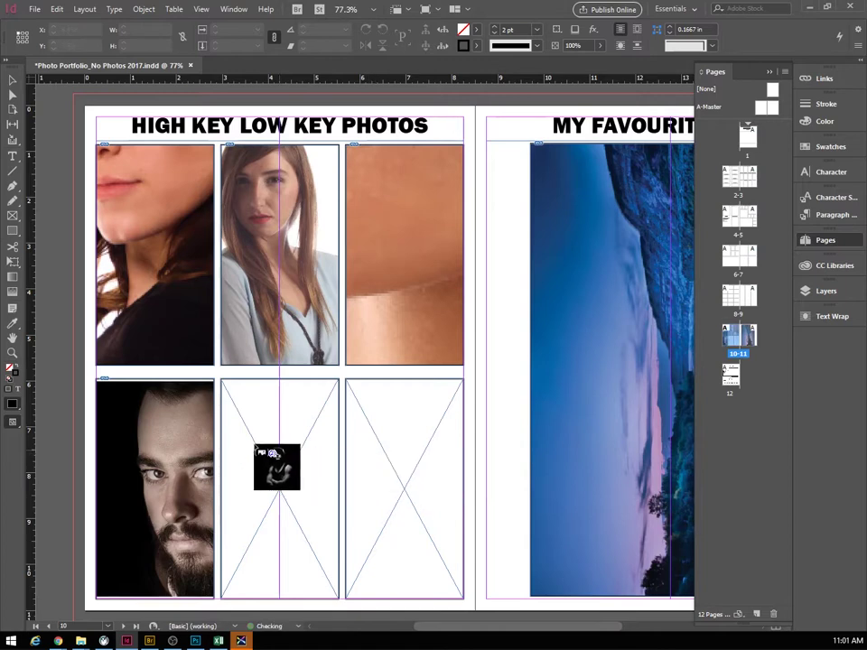
click(269, 457)
click(403, 489)
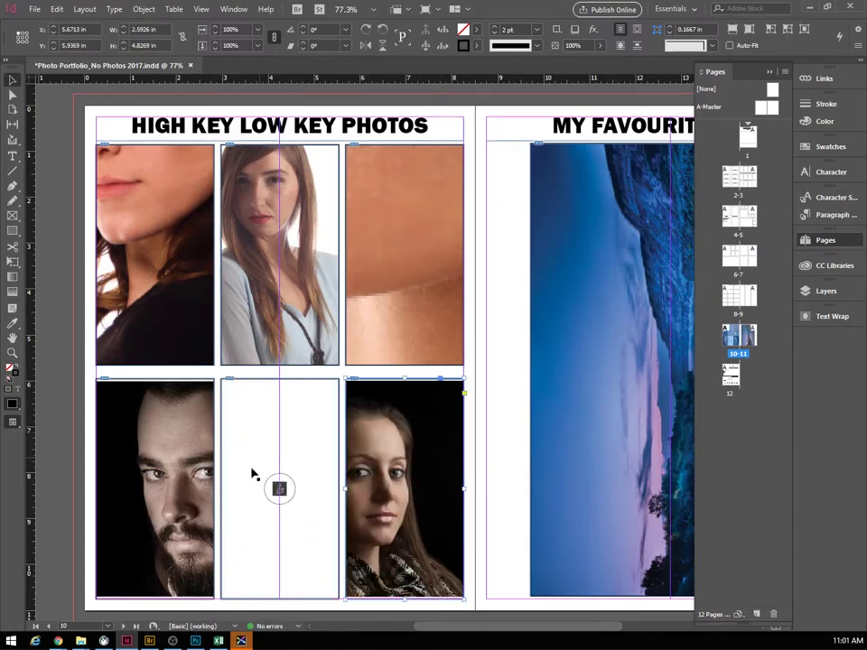
Try to fit the content proportionally in the lower-right frame of page 10
right_click(262, 538)
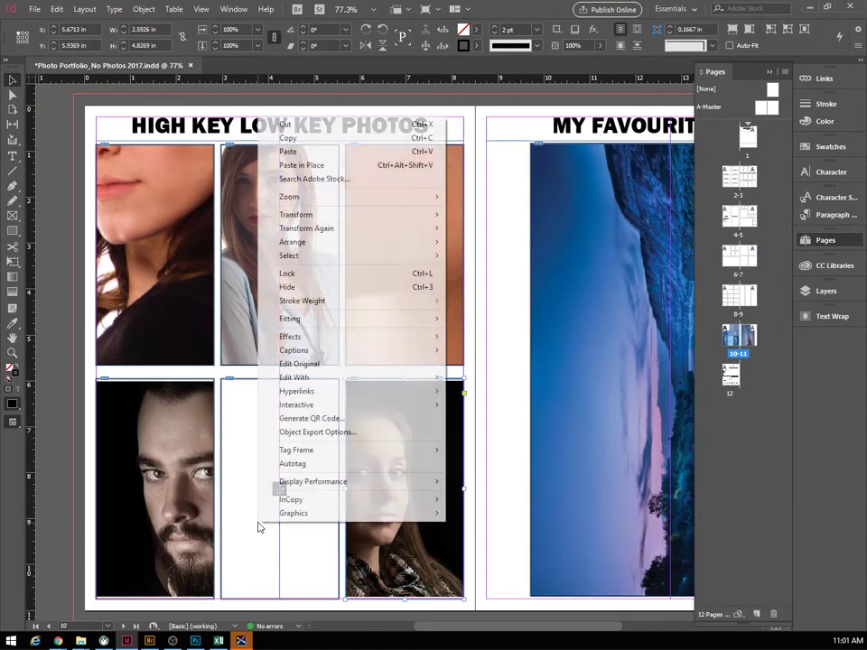
mouse_move(333, 323)
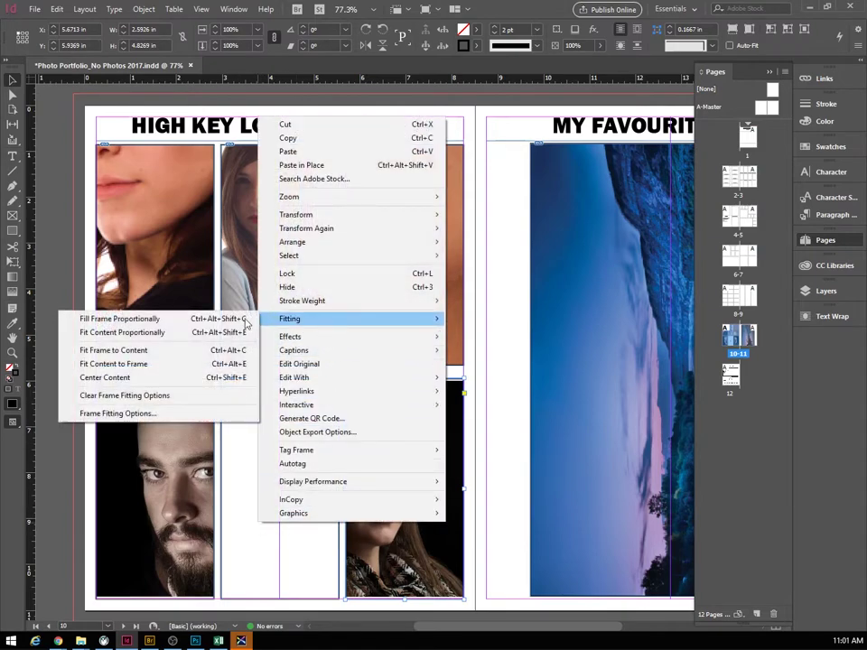
click(118, 334)
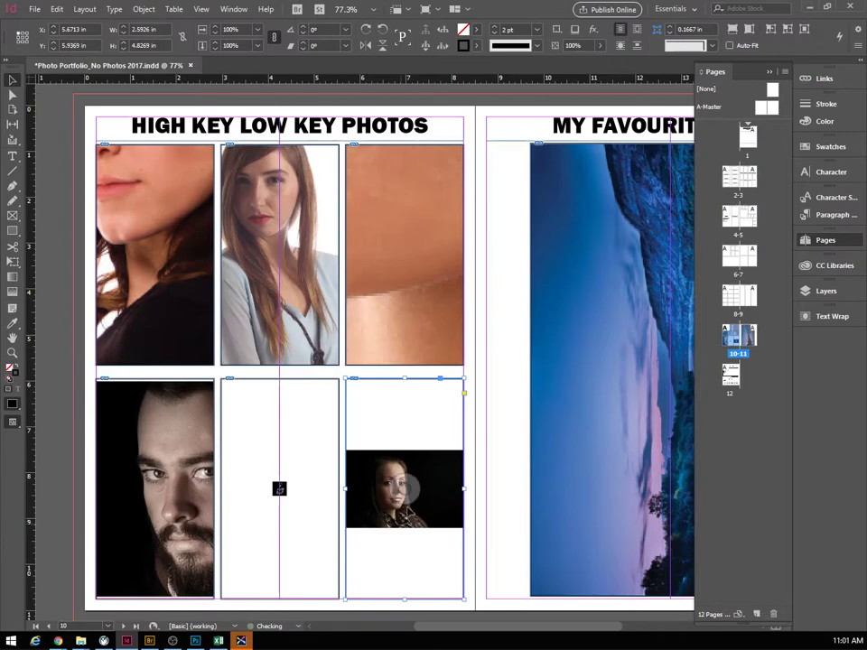
Fill the frames proportionally for the lower-left man's portrait and the lower-right woman's portrait on page 10
right_click(146, 425)
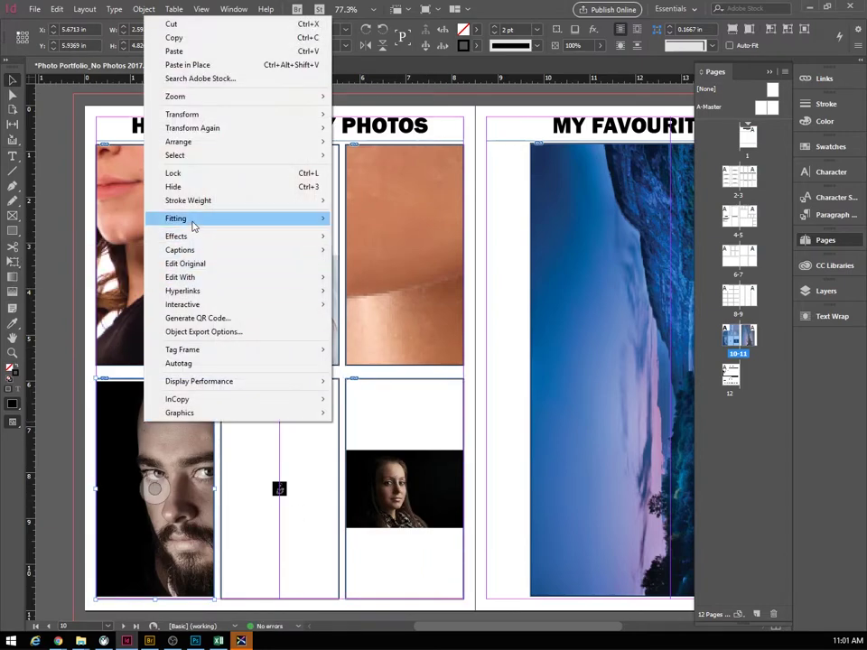
mouse_move(191, 219)
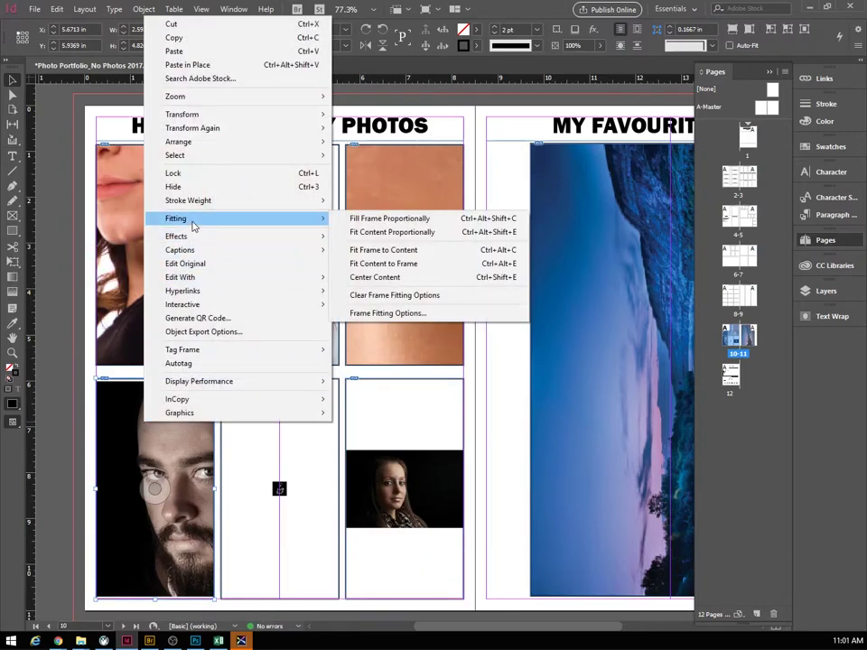
click(375, 223)
right_click(416, 468)
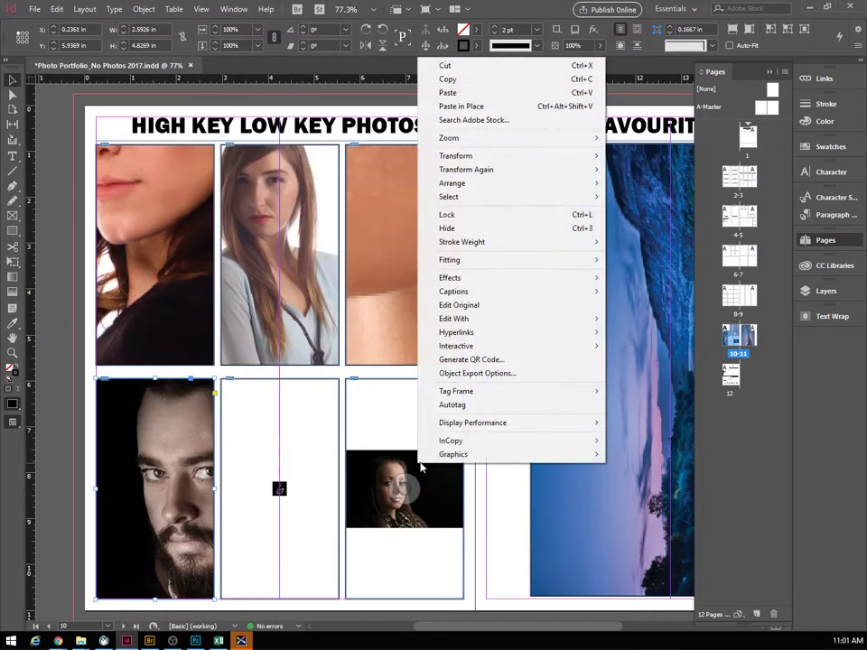
click(364, 449)
right_click(364, 449)
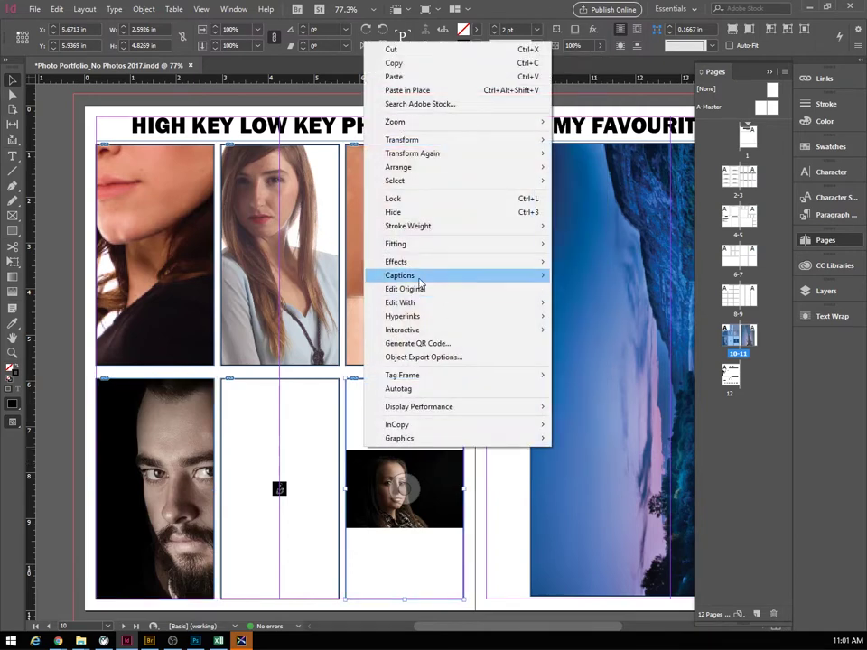
mouse_move(412, 245)
click(274, 247)
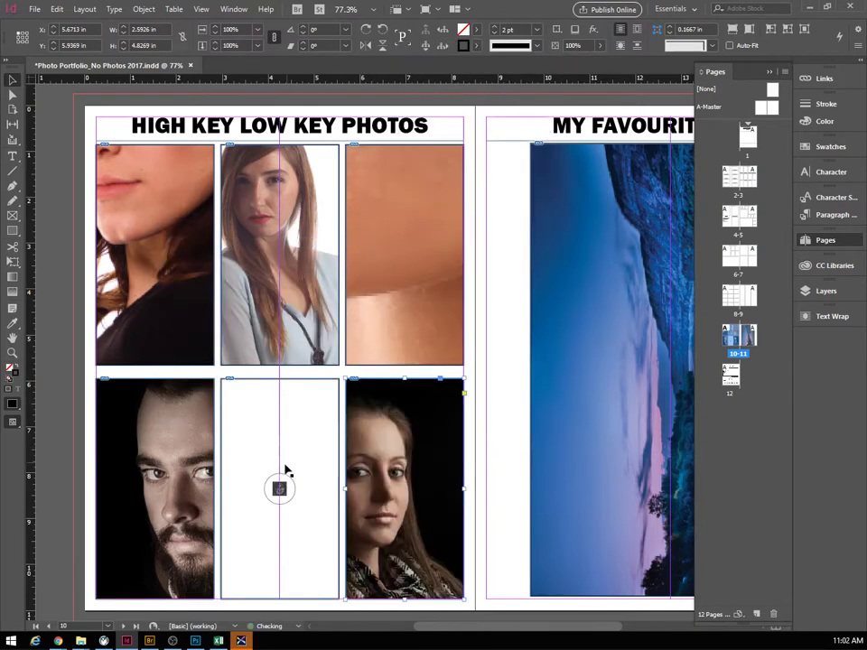
Fill the lower-middle frame proportionally with its tiny photo
click(257, 463)
right_click(258, 460)
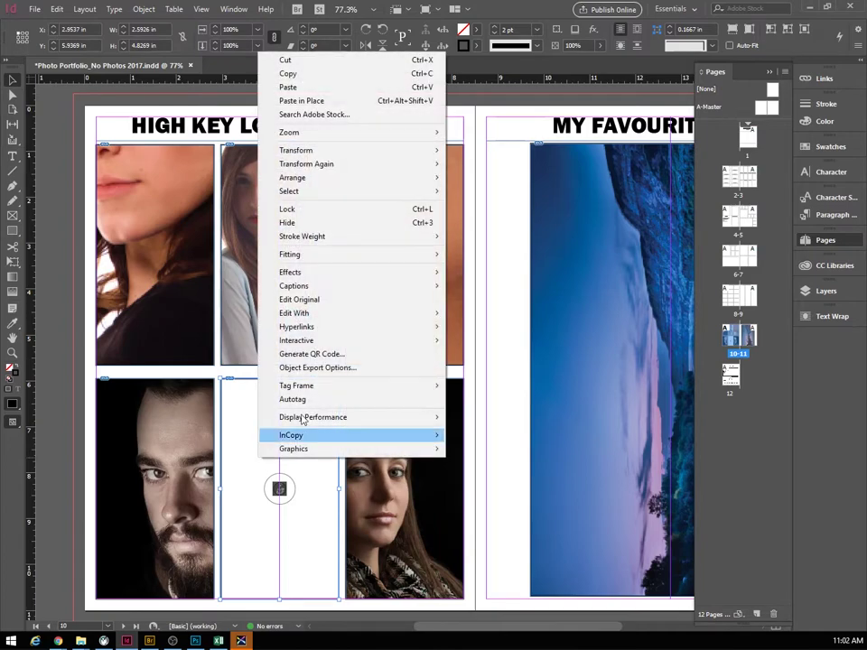
mouse_move(309, 256)
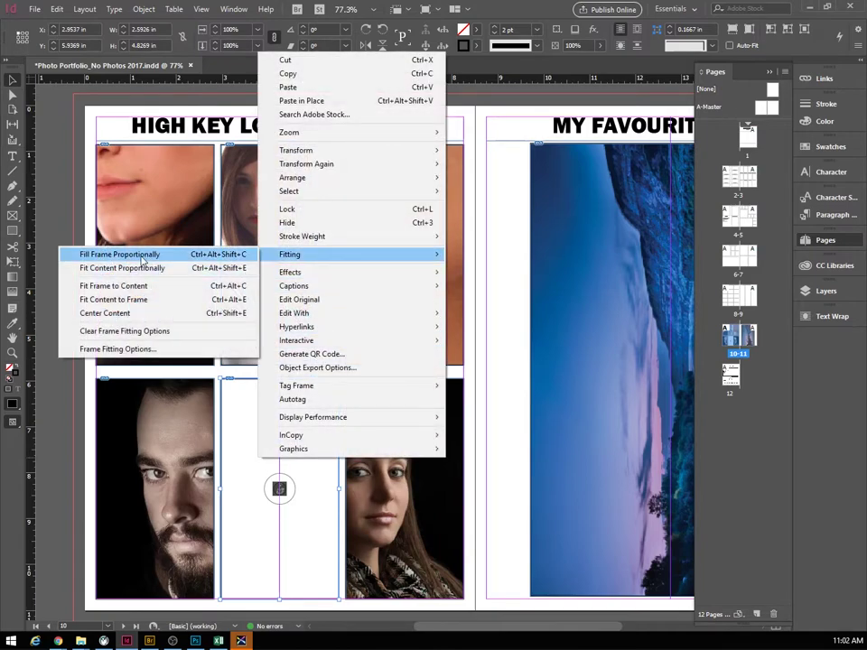
click(226, 253)
Delete the low-resolution photo from the lower-middle frame, keeping the empty frame
click(279, 488)
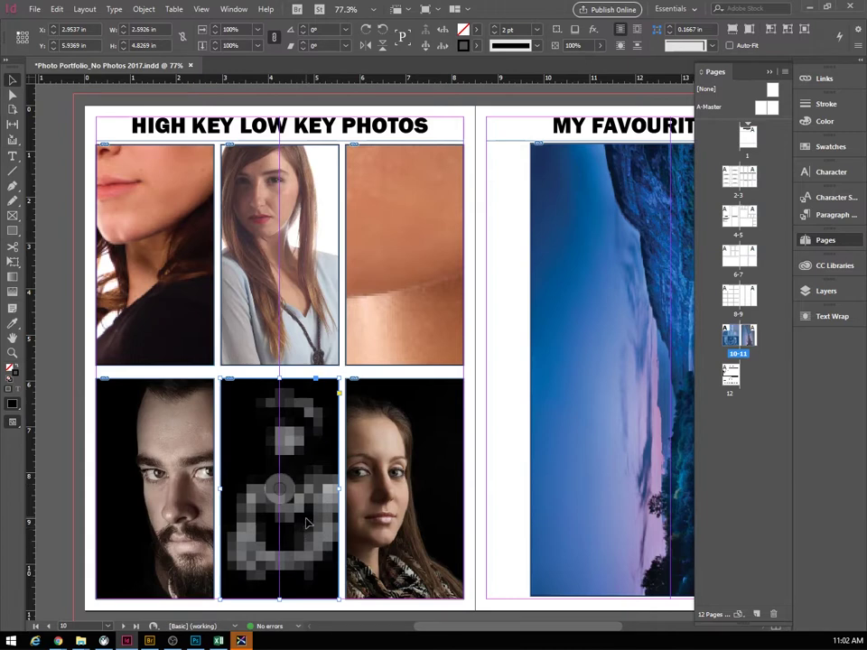
click(281, 493)
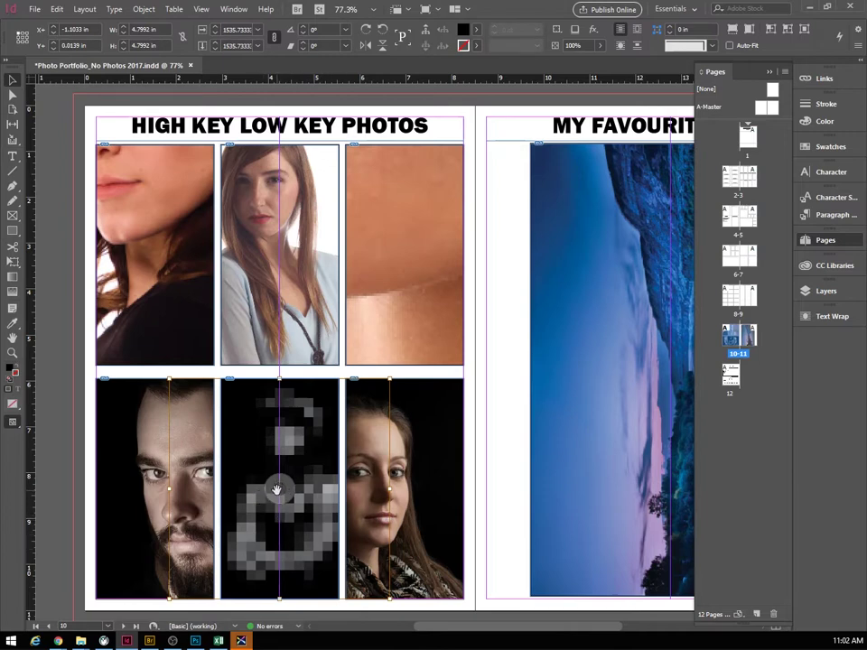
key(Delete)
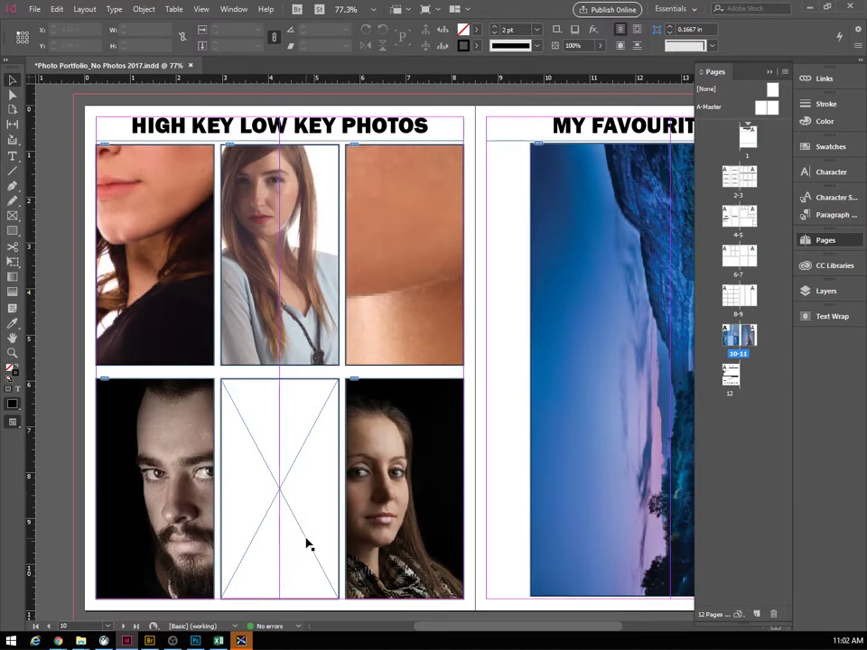
Start placing a replacement photo and browse to the Teaching > Example Photos folder on the PROJECT (D:) drive
click(34, 9)
click(68, 180)
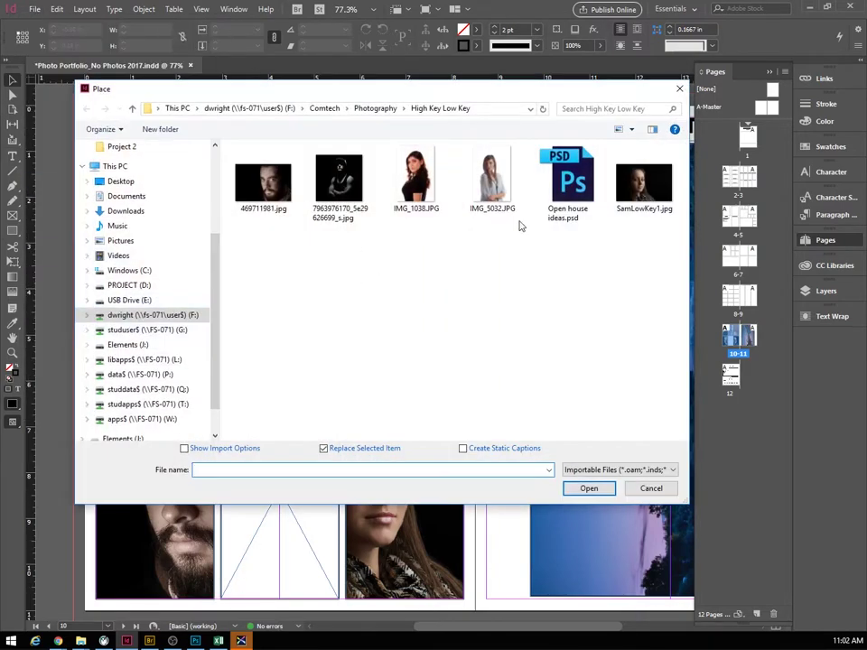
click(391, 109)
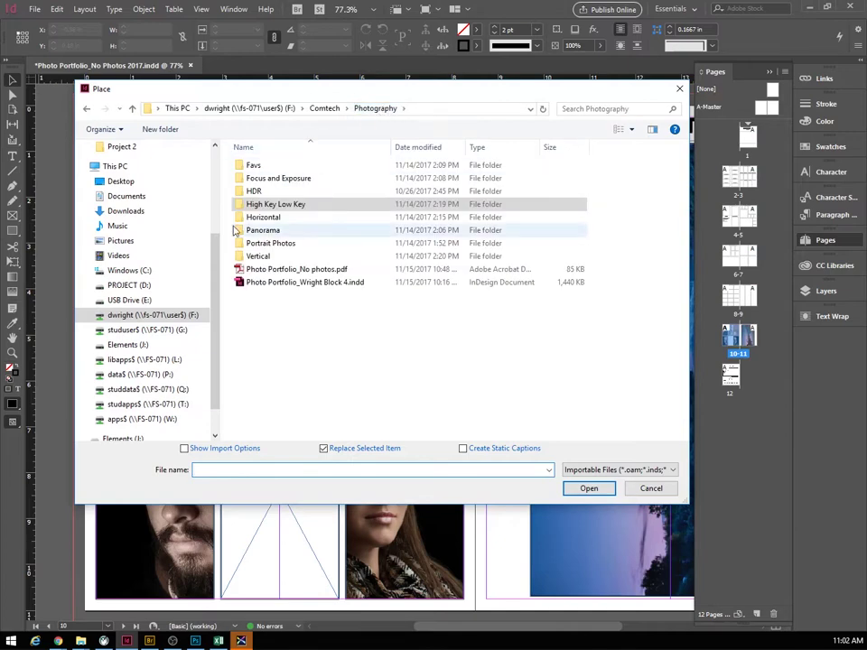
click(136, 286)
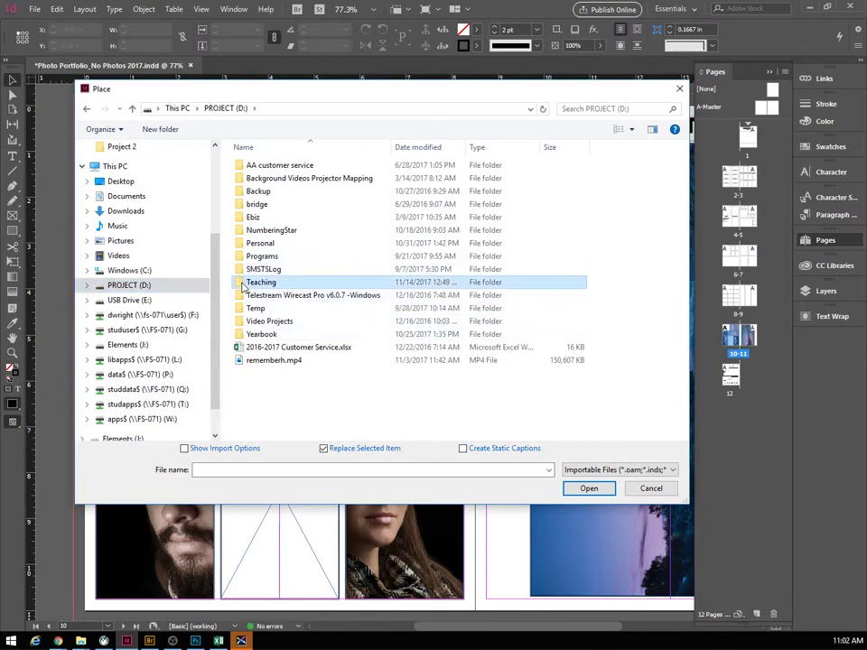
double_click(244, 282)
double_click(245, 219)
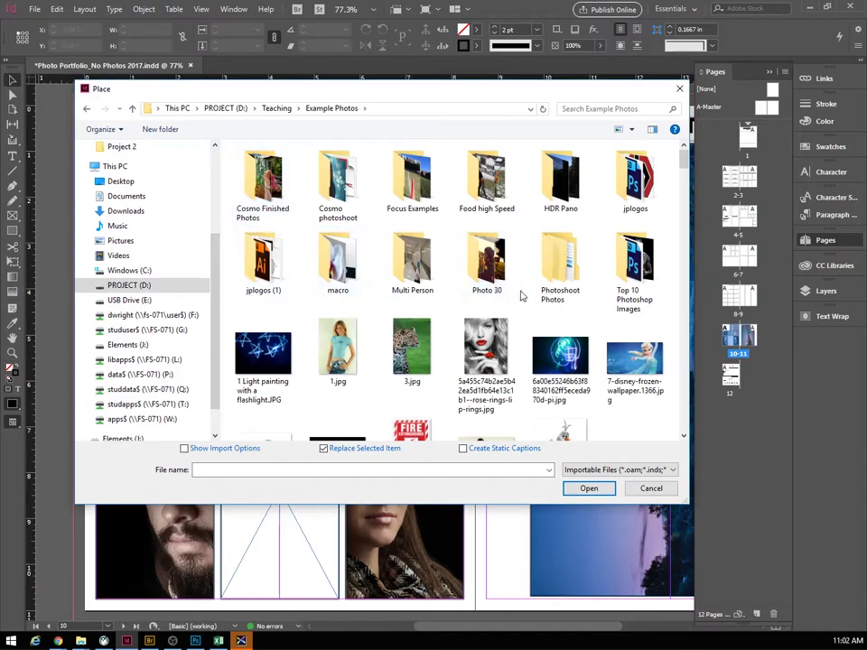
Find IMG_0191.jpg among the example photos and place it in the empty lower-middle frame
scroll(522, 296, down, 8)
scroll(522, 296, down, 5)
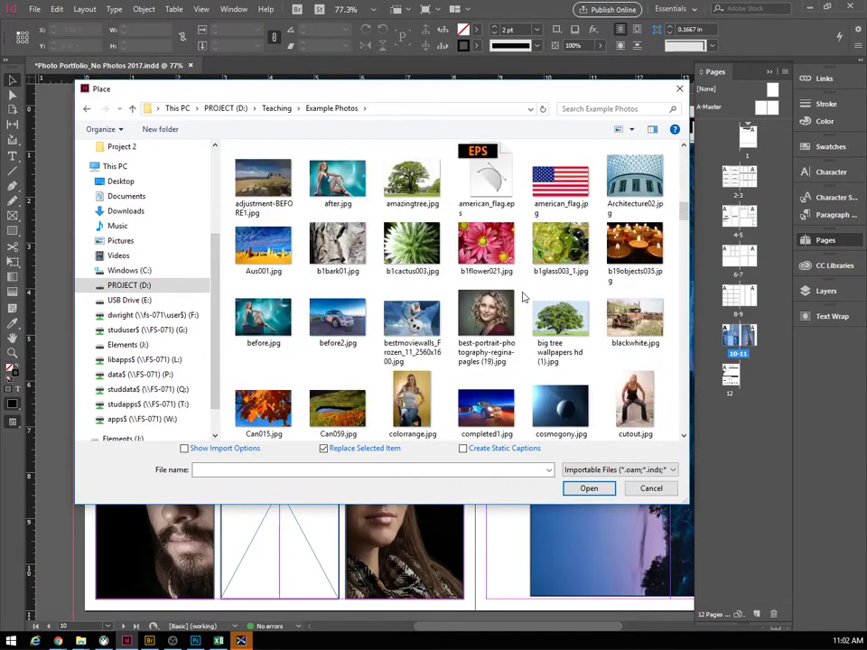
scroll(522, 296, down, 10)
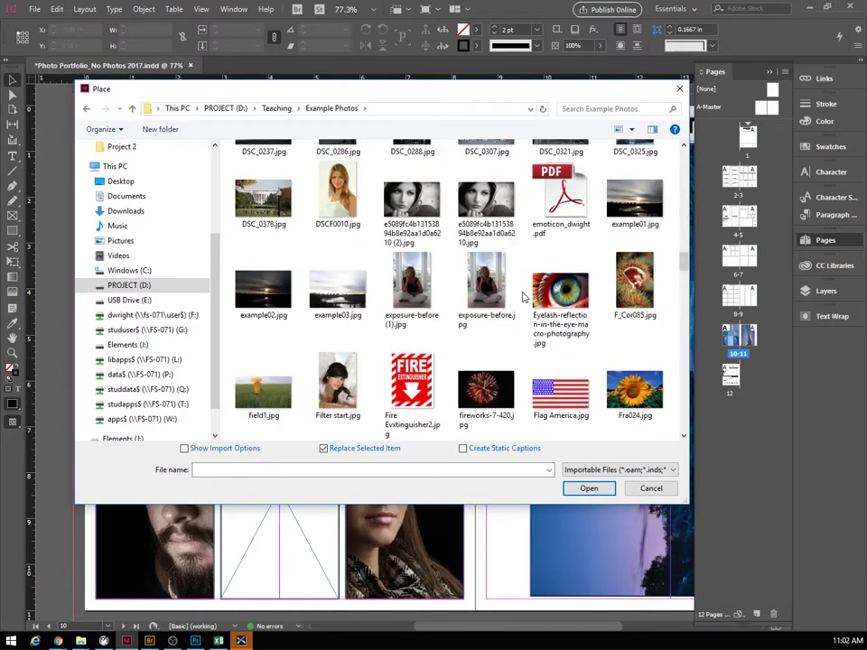
scroll(522, 297, down, 3)
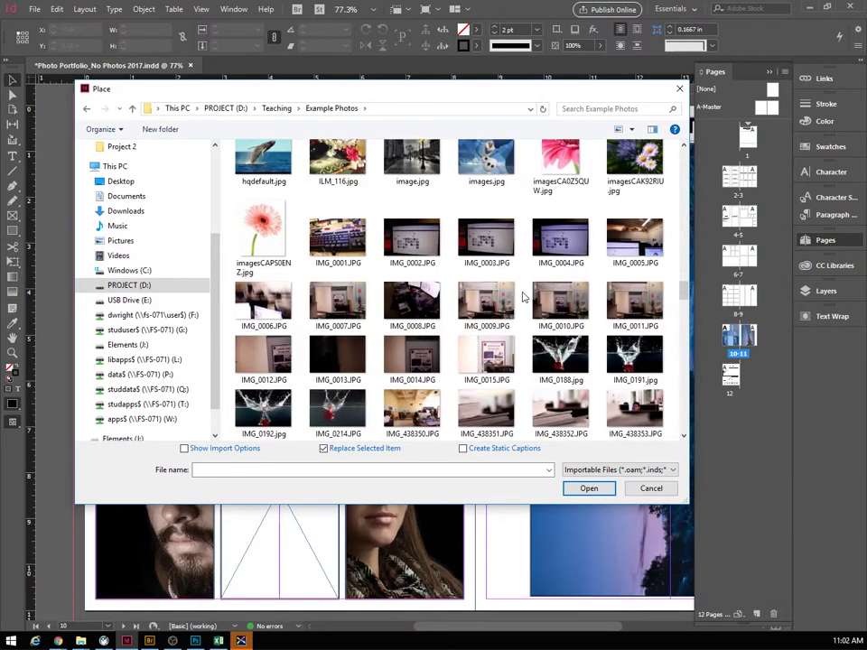
scroll(522, 296, down, 3)
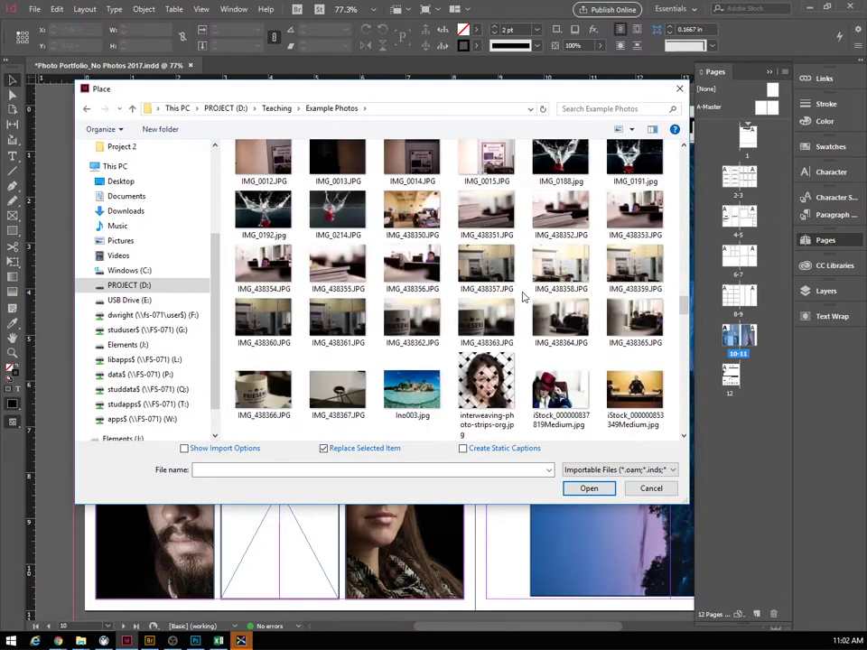
scroll(522, 296, up, 3)
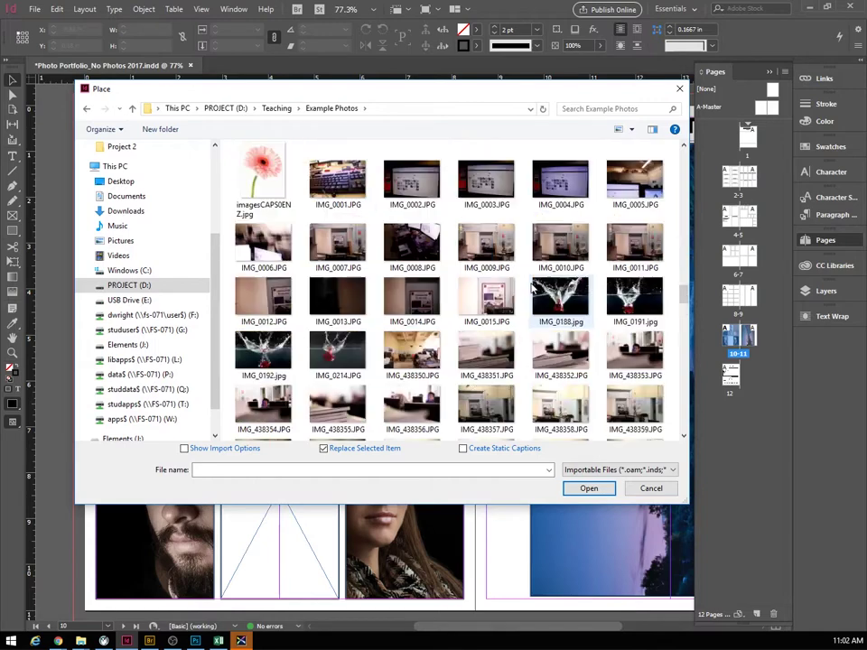
double_click(635, 305)
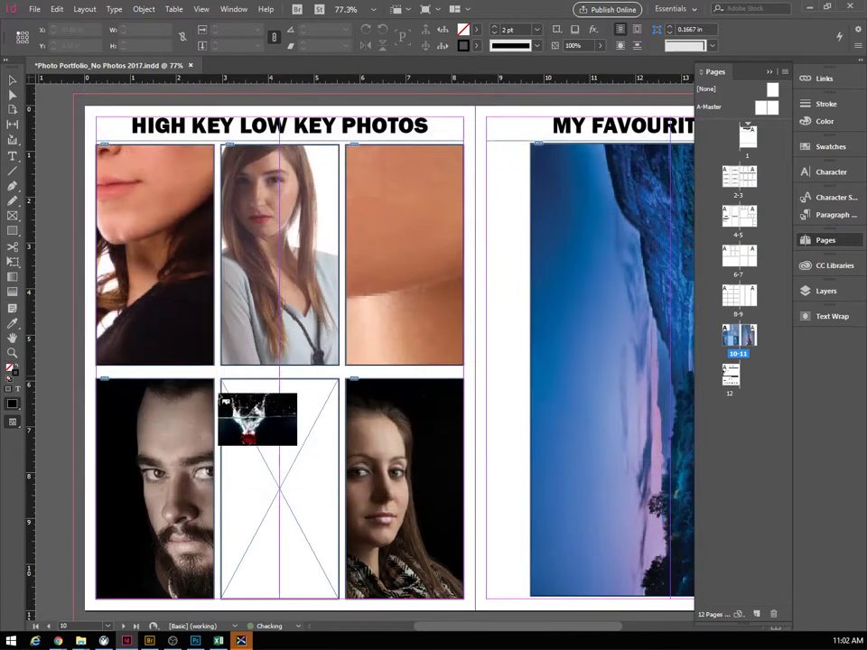
click(237, 441)
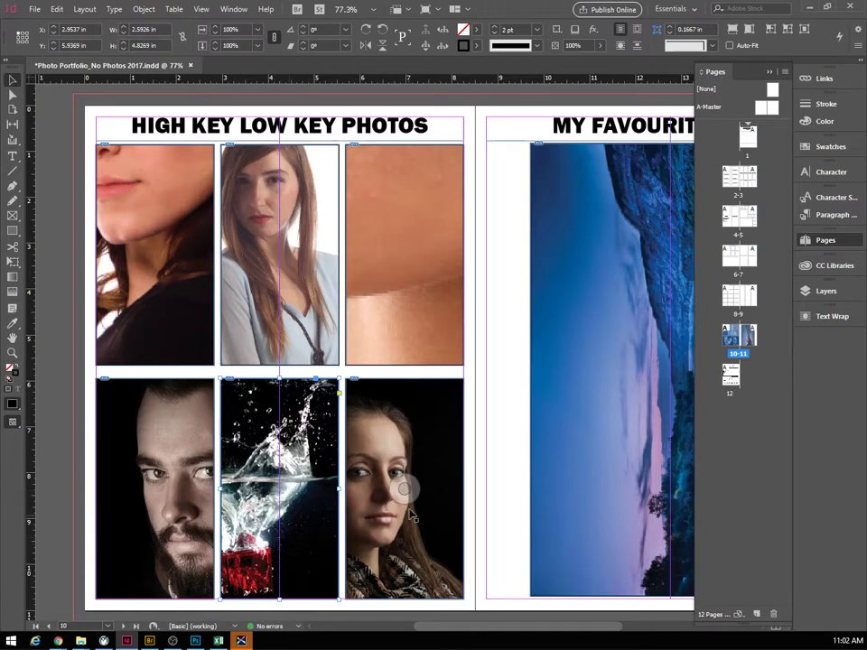
Reposition the three lower photos inside their frames, moving both faces and the red splash object closer to the frame centres
click(400, 489)
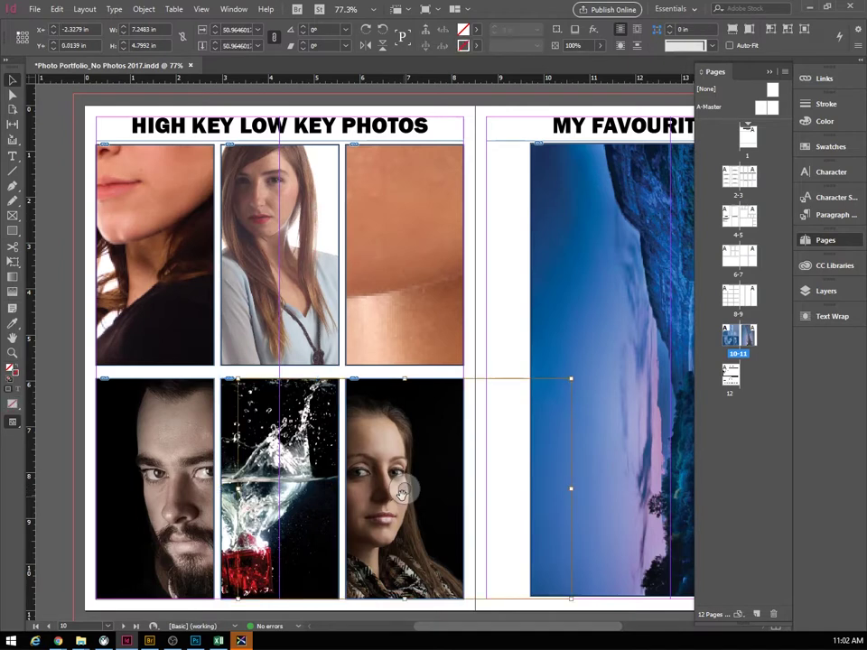
drag(403, 489, 466, 499)
mouse_move(403, 488)
mouse_down()
mouse_move(385, 488)
mouse_move(397, 497)
mouse_move(396, 489)
mouse_up()
drag(154, 488, 142, 494)
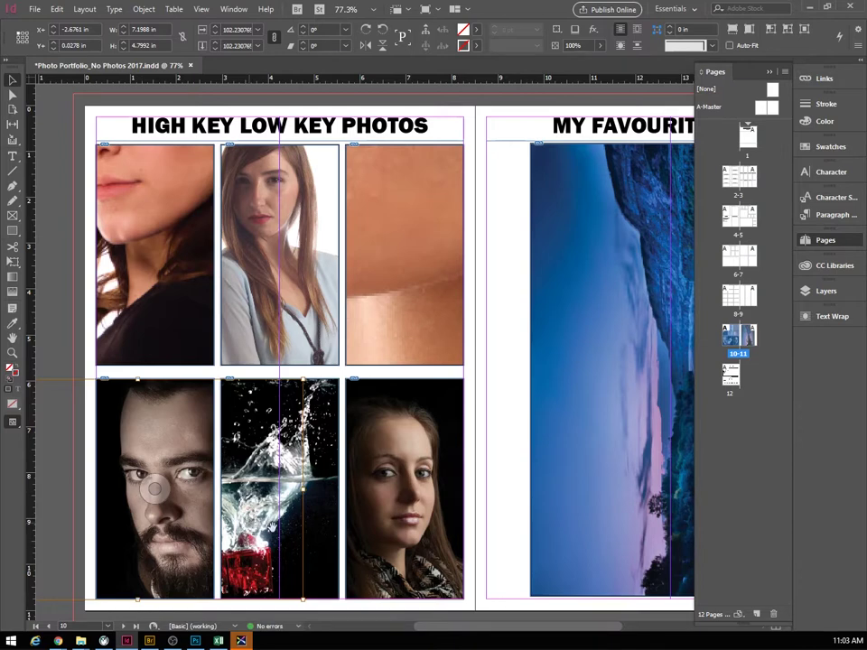
click(323, 505)
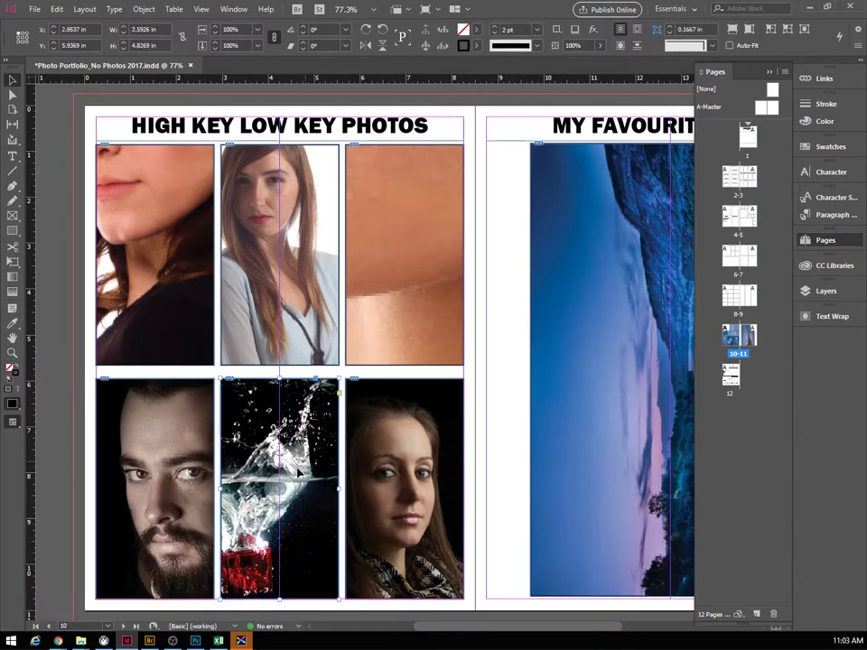
mouse_move(283, 483)
mouse_down()
mouse_move(271, 484)
mouse_move(294, 488)
mouse_up()
Apply Fill Frame Proportionally to the three upper portrait photos on the High Key Low Key page
click(124, 166)
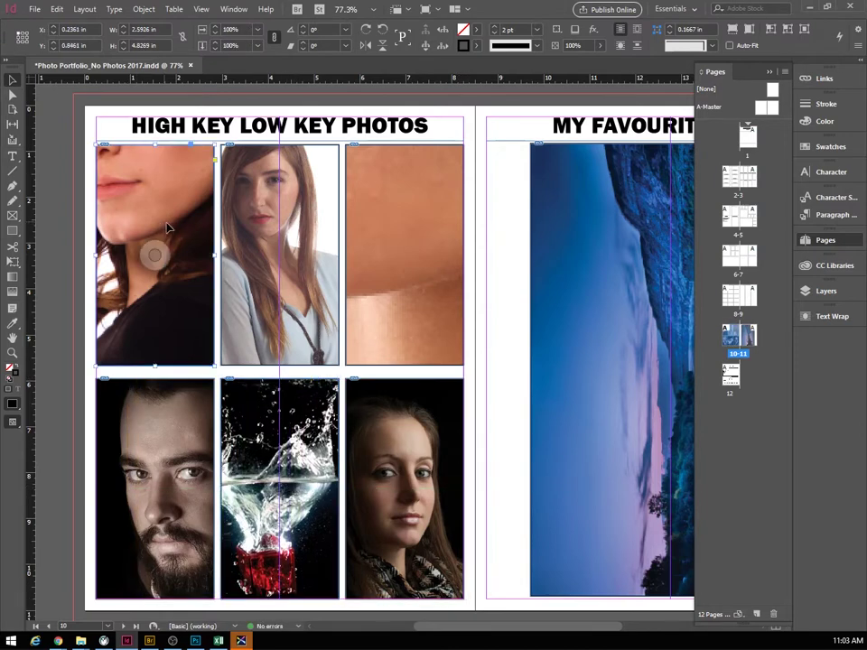
shift+click(365, 244)
right_click(357, 200)
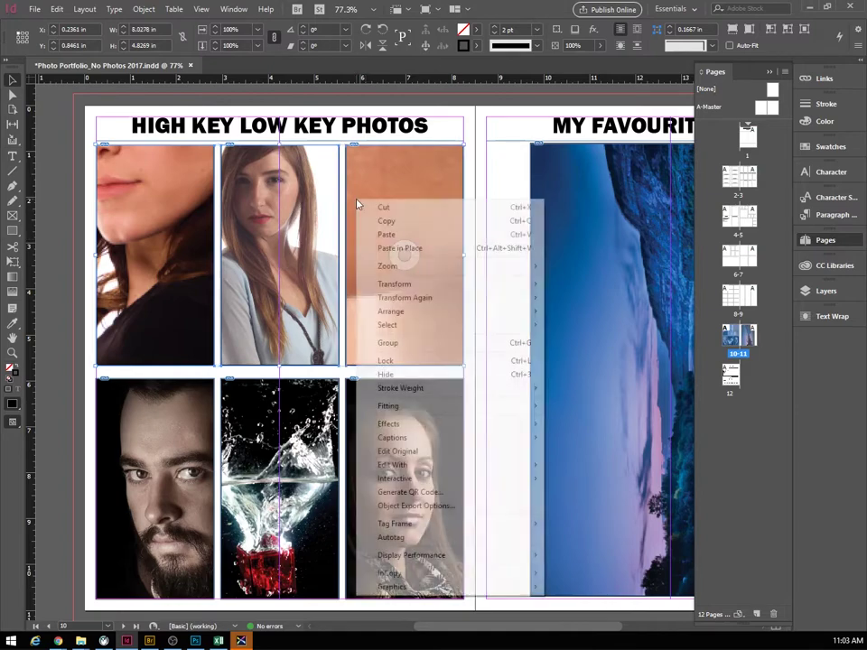
mouse_move(403, 411)
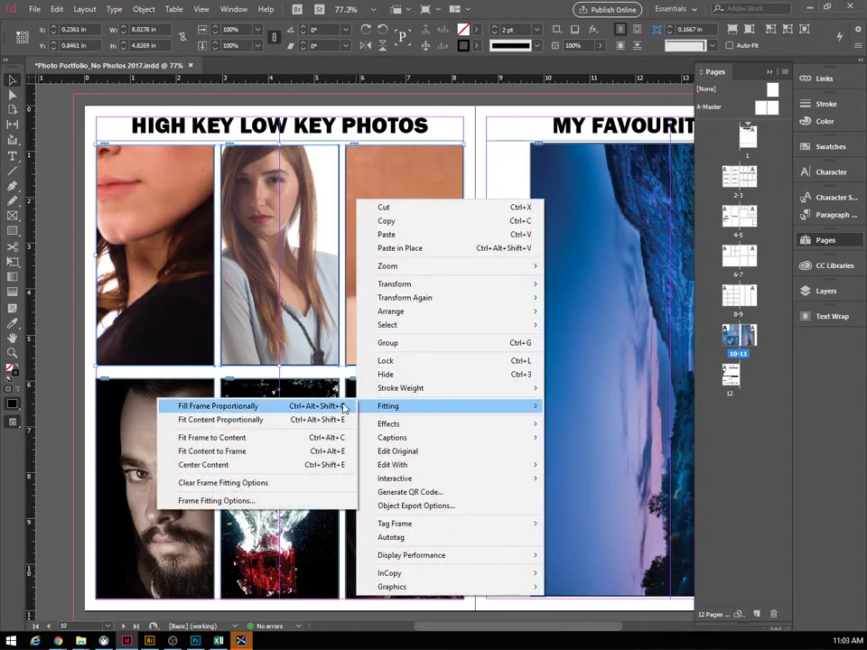
click(196, 419)
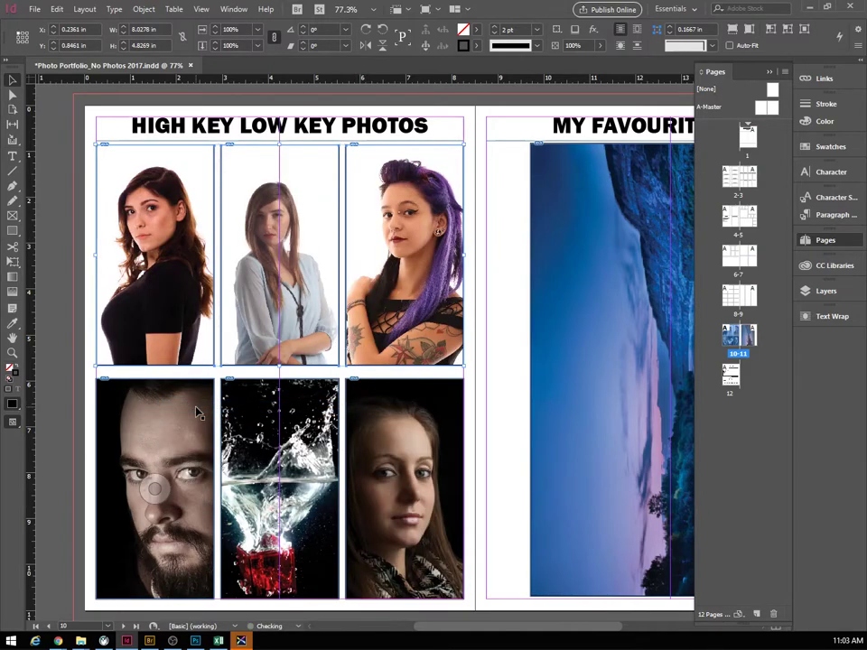
click(91, 246)
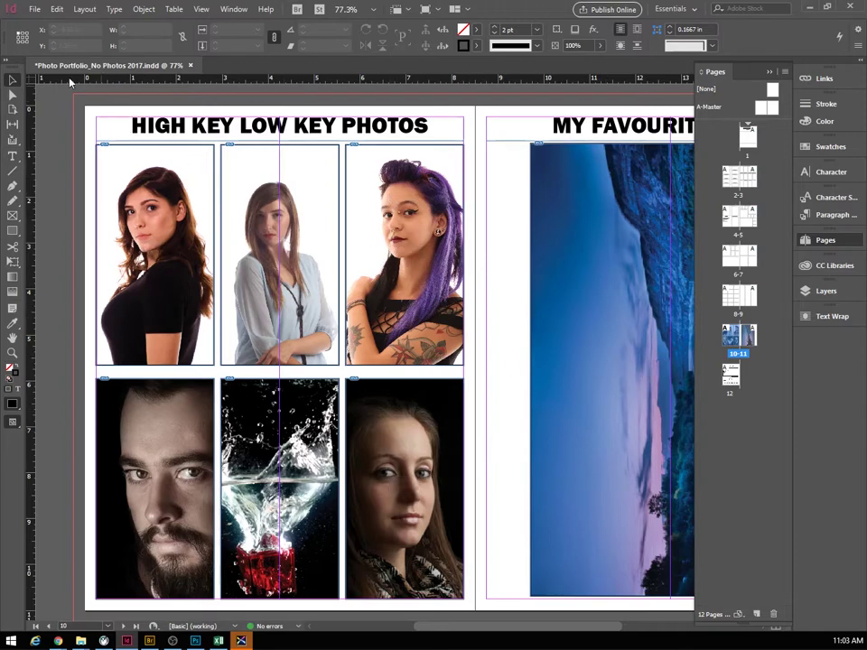
Save the document under the new name Photo Portfolio_With Photos 2017.indd in the photography folder
click(35, 10)
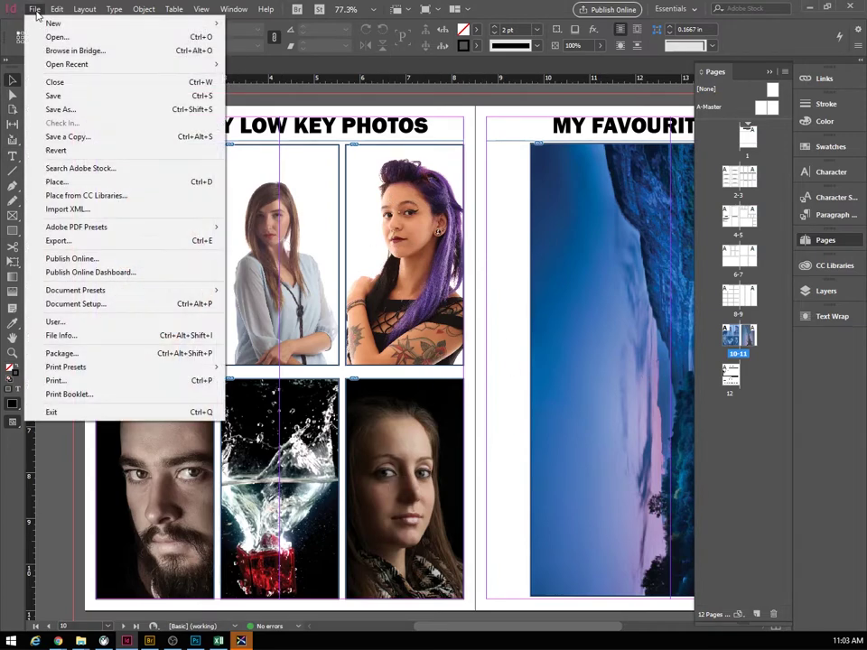
click(55, 110)
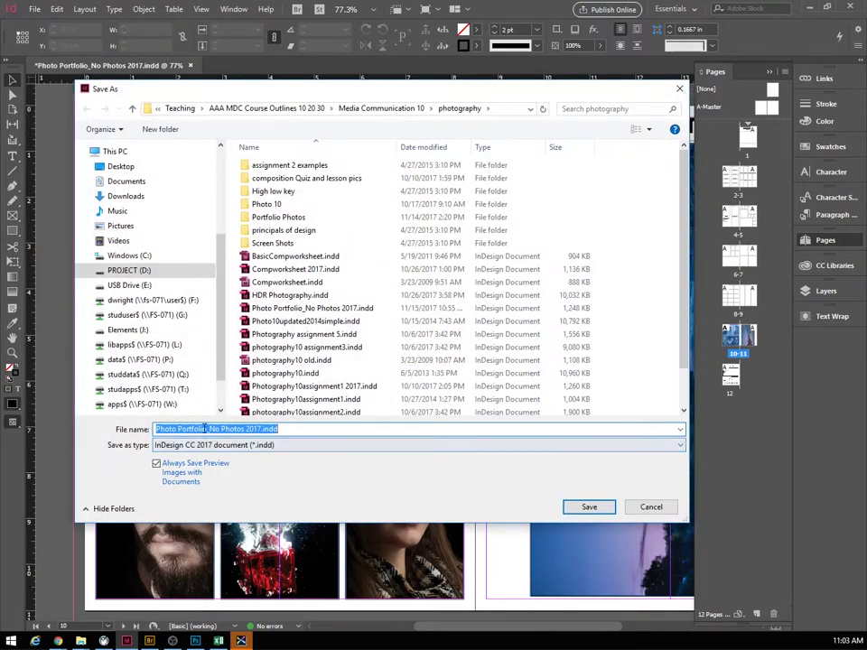
click(210, 429)
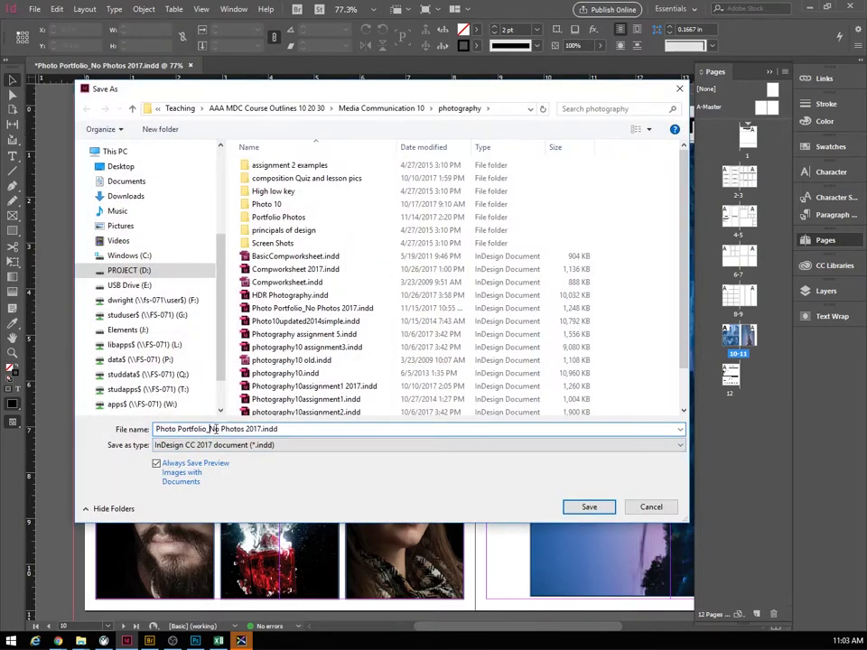
text(With)
click(588, 509)
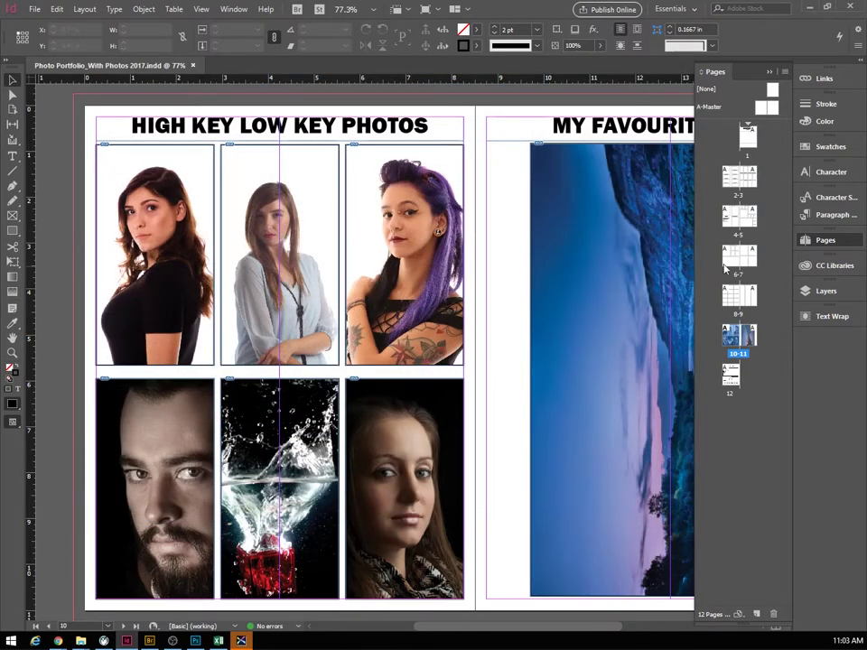
Go to the Panorama Photos page (page 9), collapse the page overview and bring all three tall frames into view
double_click(735, 315)
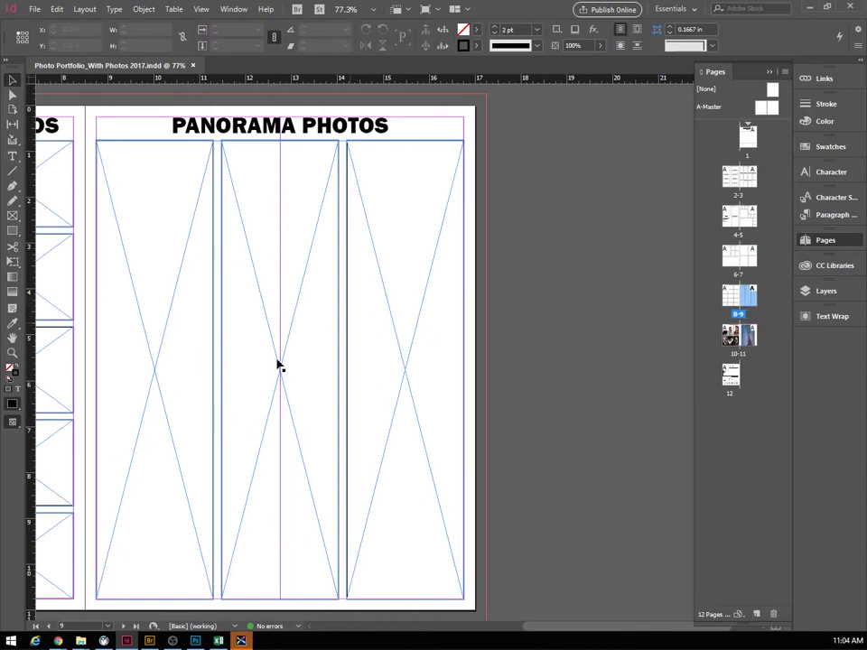
scroll(362, 411, down, 10)
scroll(335, 423, up, 6)
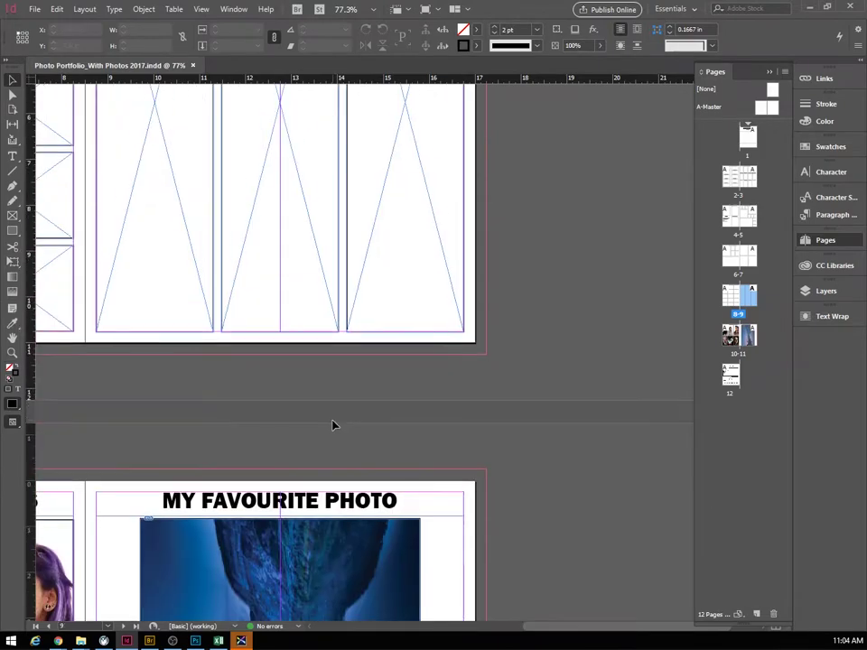
drag(579, 630, 486, 640)
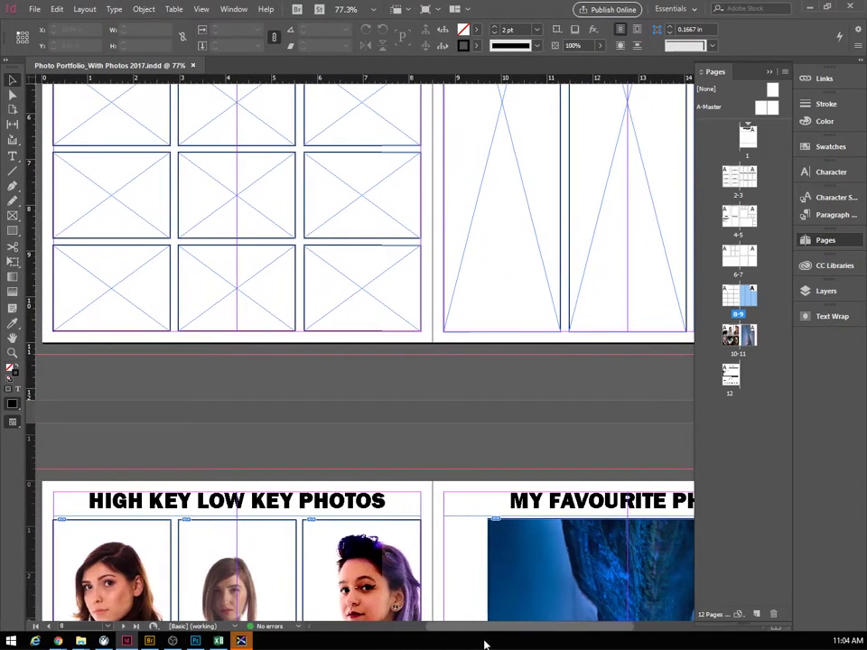
click(770, 72)
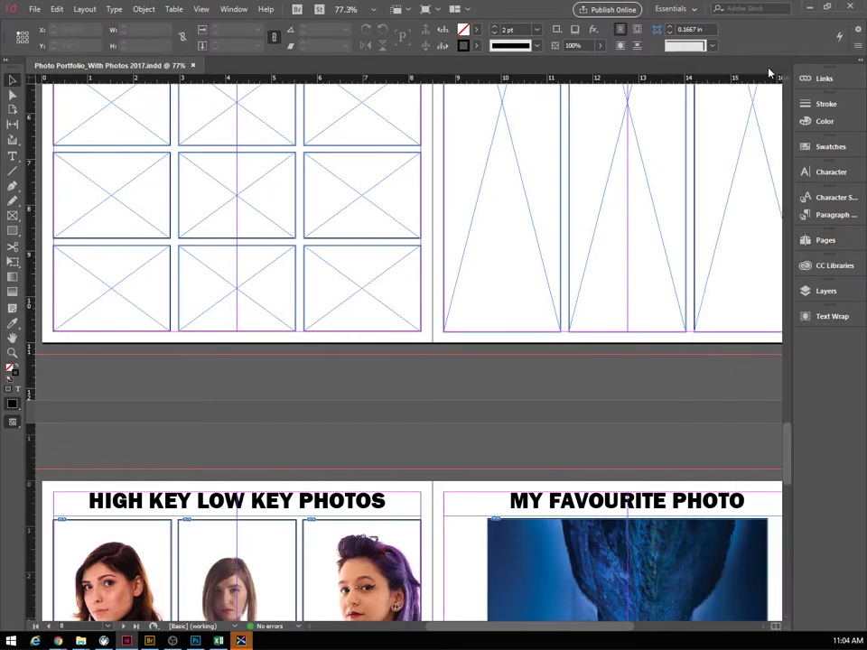
drag(791, 444, 770, 439)
drag(561, 629, 598, 630)
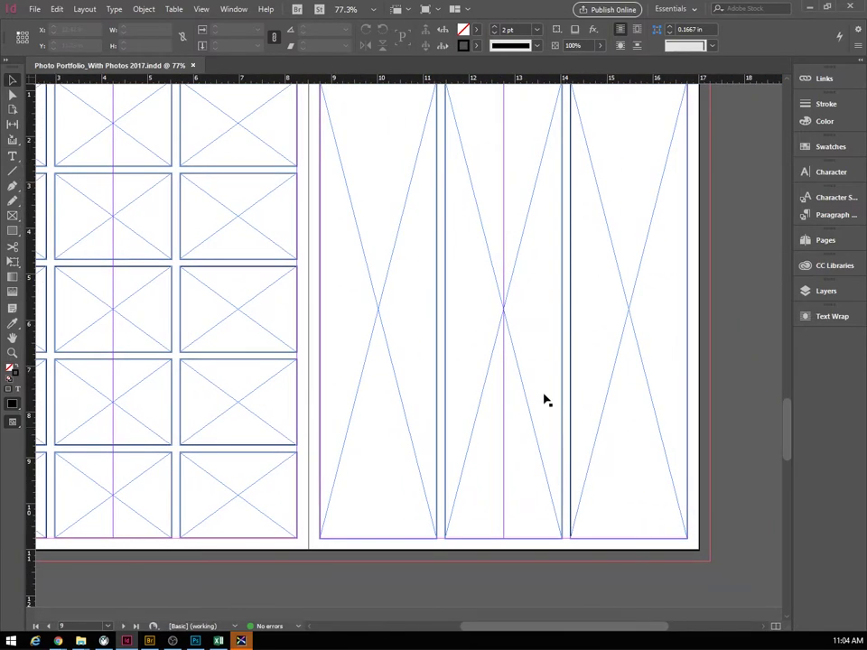
scroll(554, 412, up, 1)
Load biglookoutsmall.jpg, fararripano.jpg and riverpanoeuropetrip.jpg for placing from the Comtech > Photography > Panorama folder on the F: drive
click(35, 8)
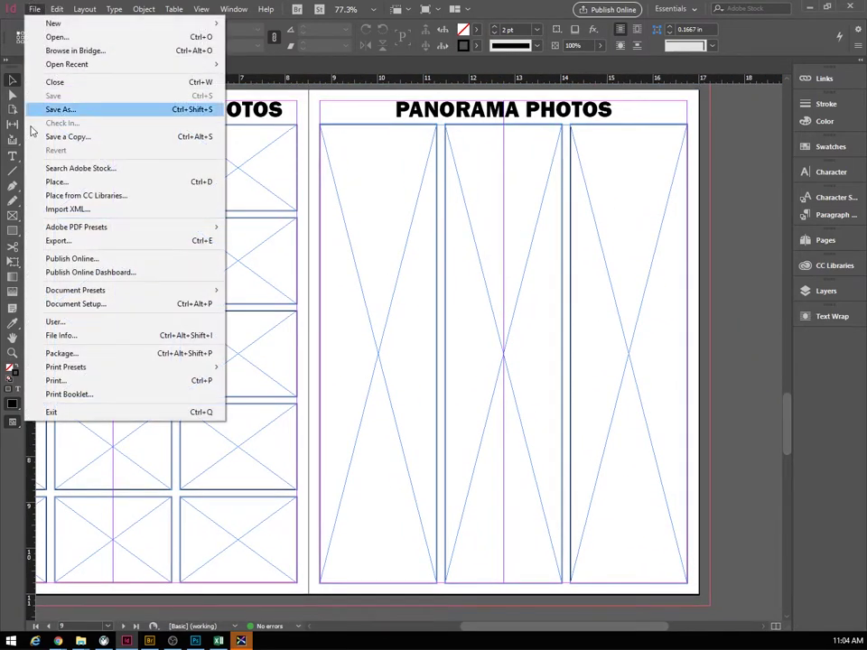
click(45, 180)
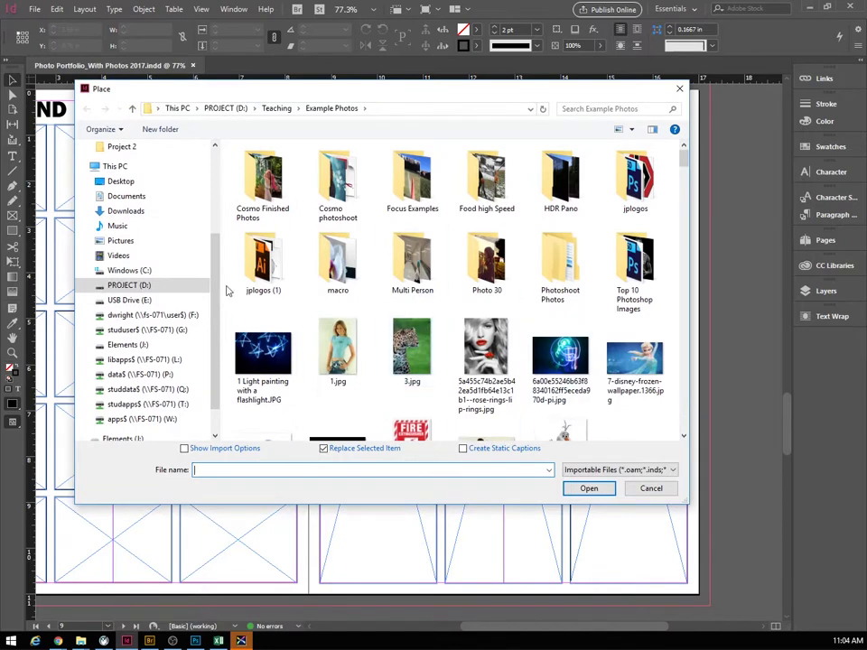
click(137, 316)
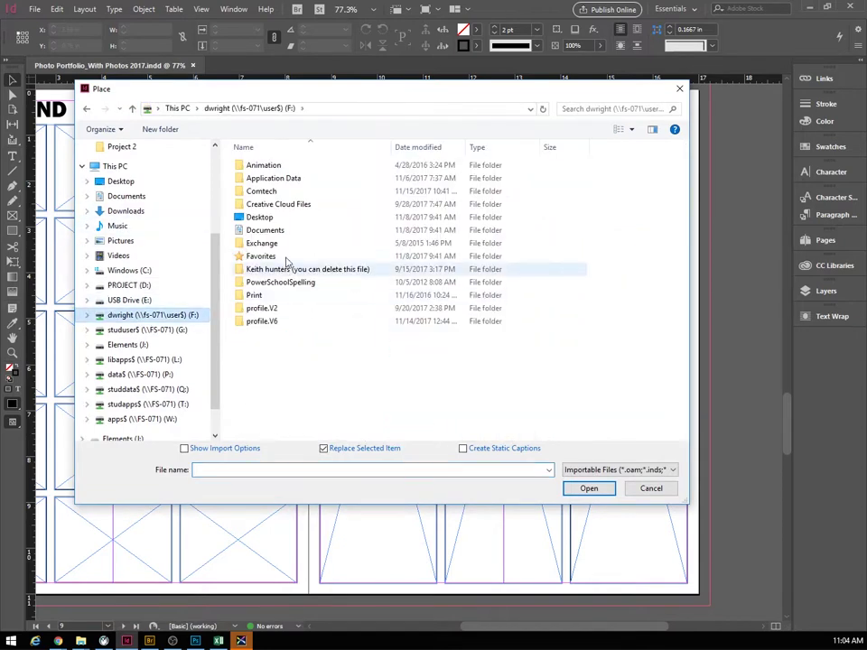
double_click(257, 189)
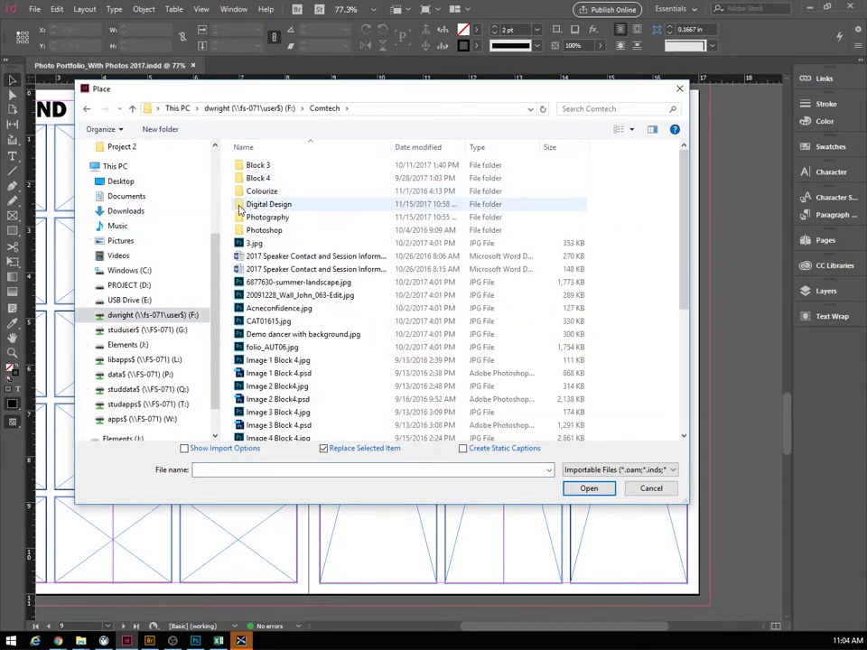
double_click(240, 218)
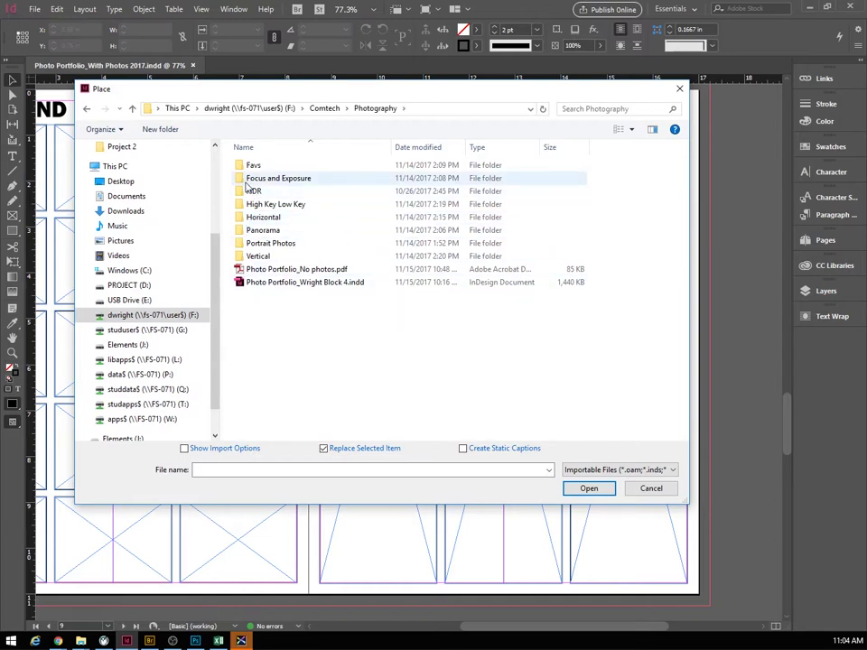
double_click(238, 230)
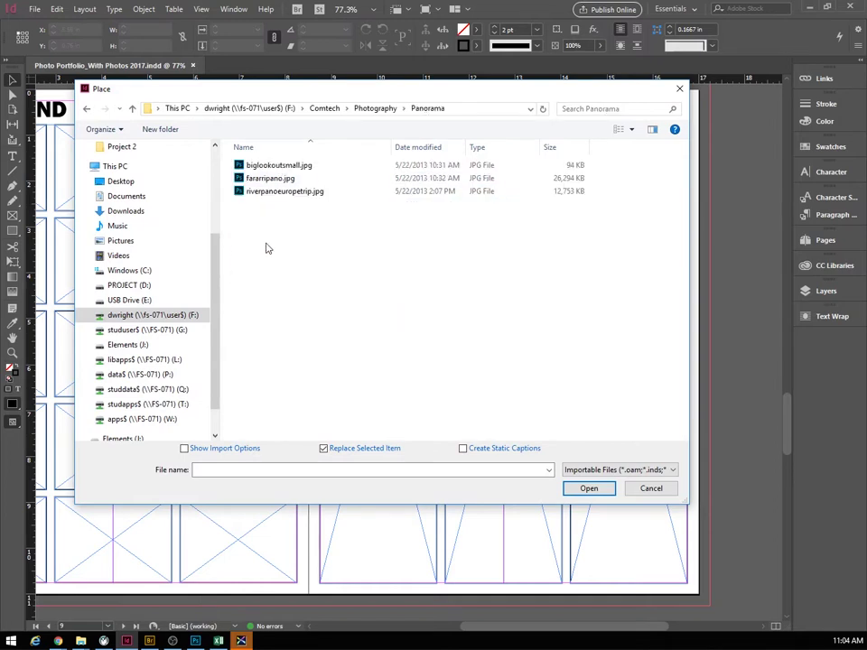
click(247, 168)
shift+click(262, 192)
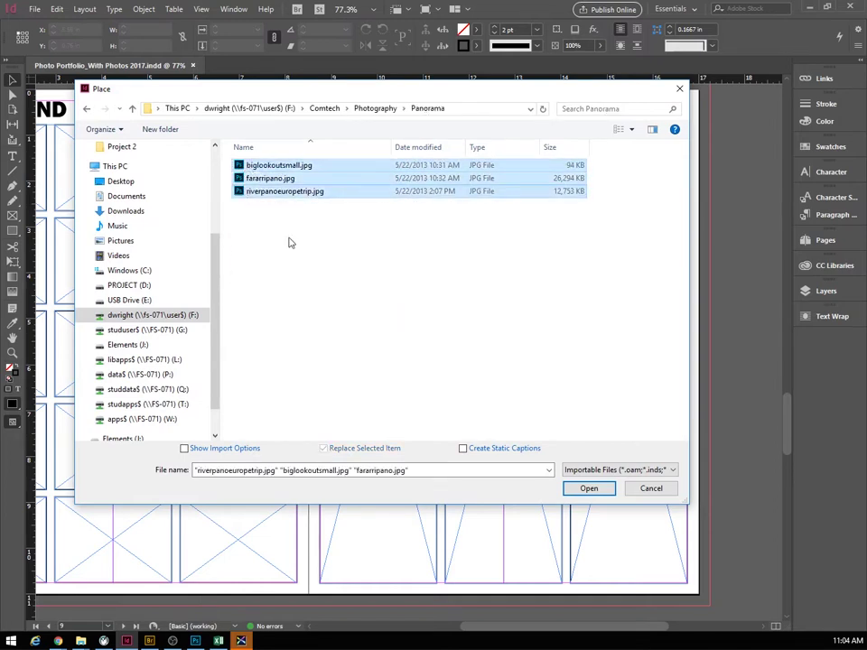
click(589, 488)
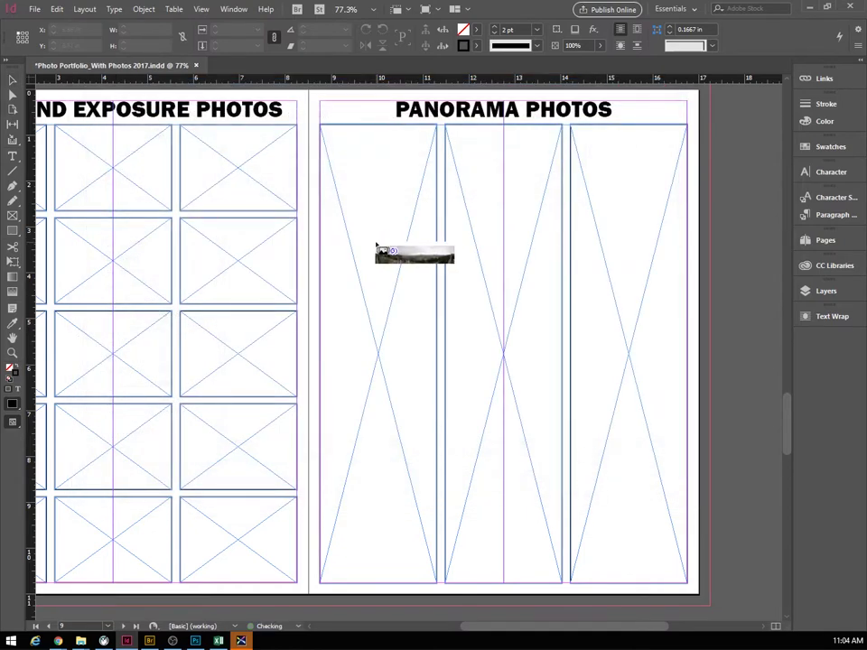
Place the three loaded panoramas in the tall frames: biglookoutsmall.jpg first, fararripano.jpg in the middle and riverpanoeuropetrip.jpg last
click(375, 316)
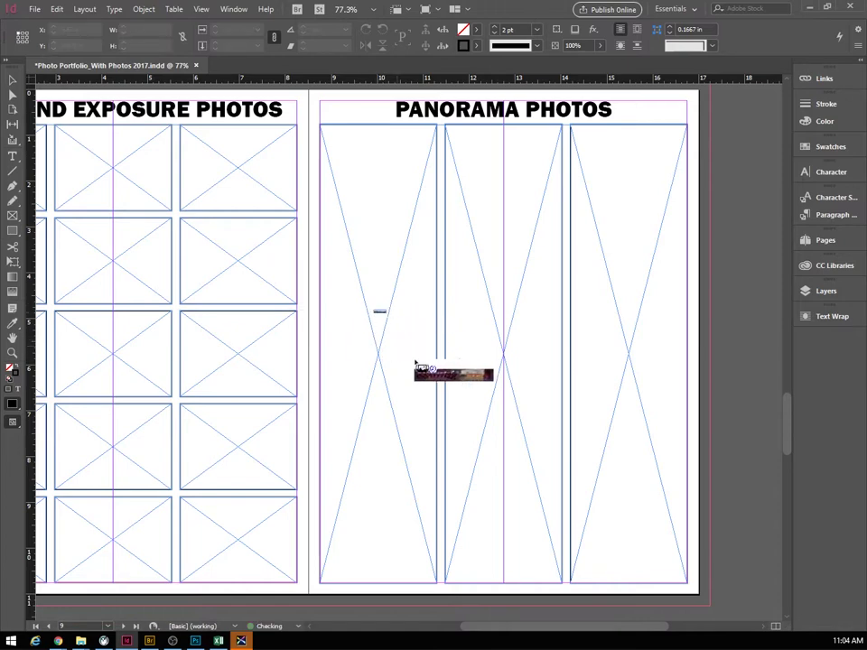
click(464, 314)
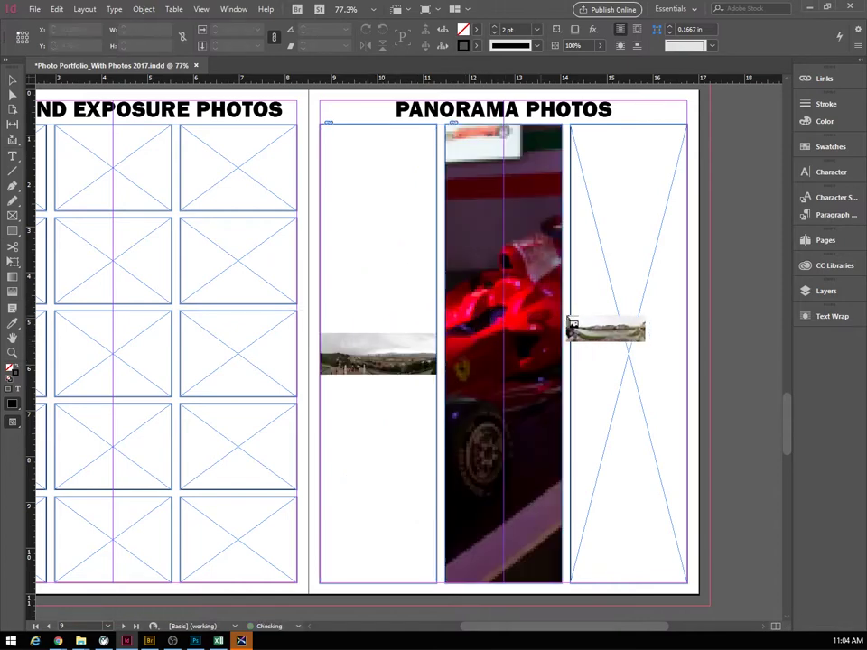
click(594, 316)
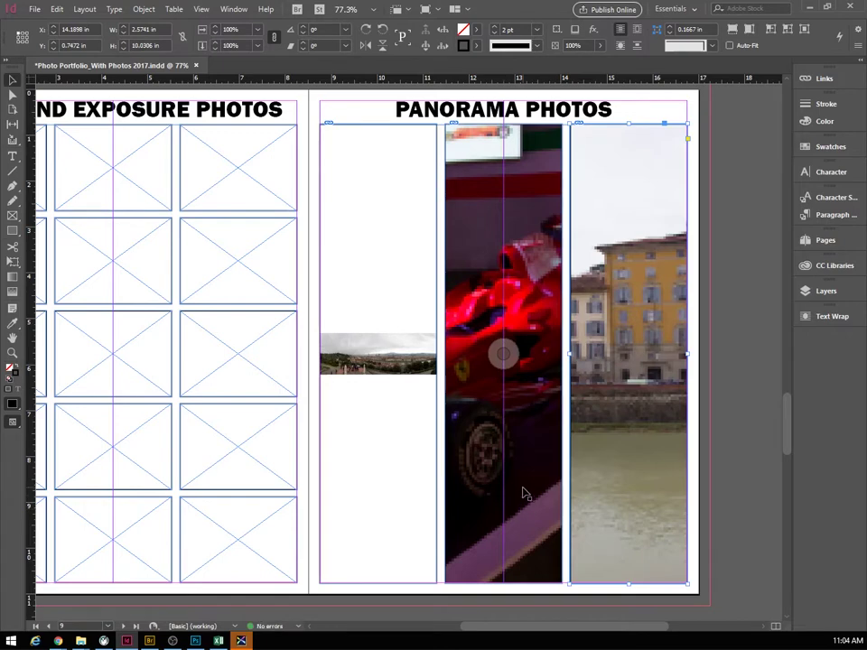
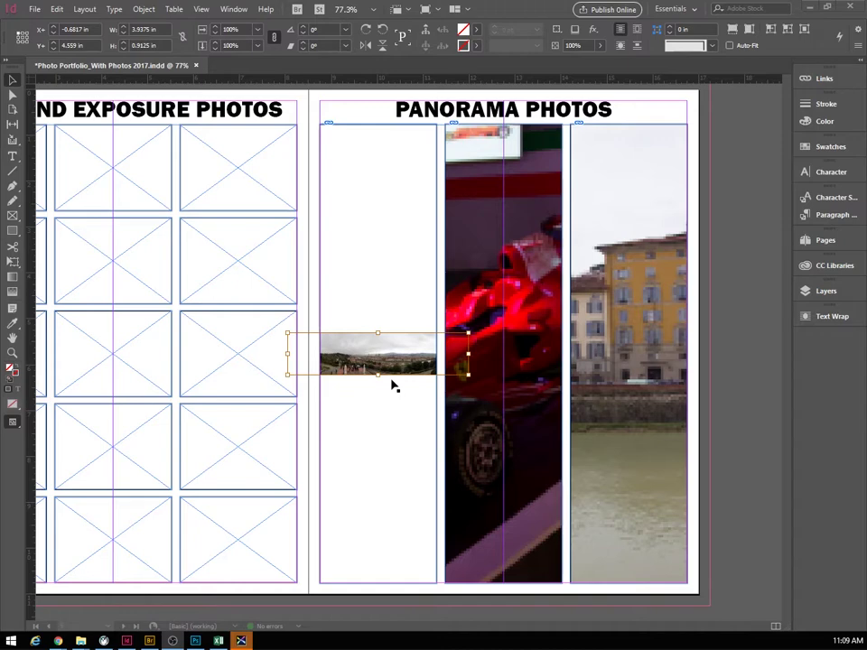
Try rotating the landscape panorama in the first frame 90° counter-clockwise about its corner, and undo the rotation
right_click(382, 356)
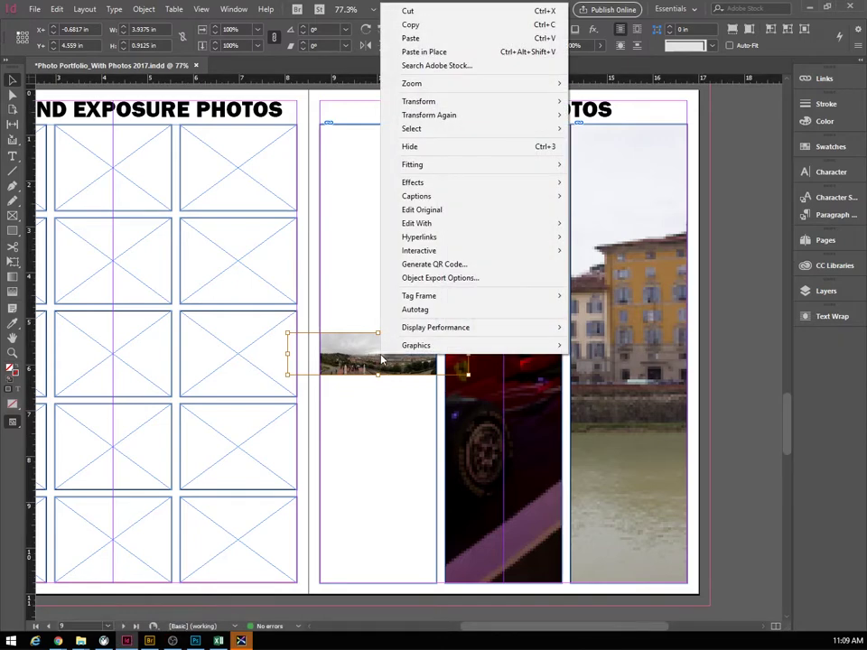
key(Escape)
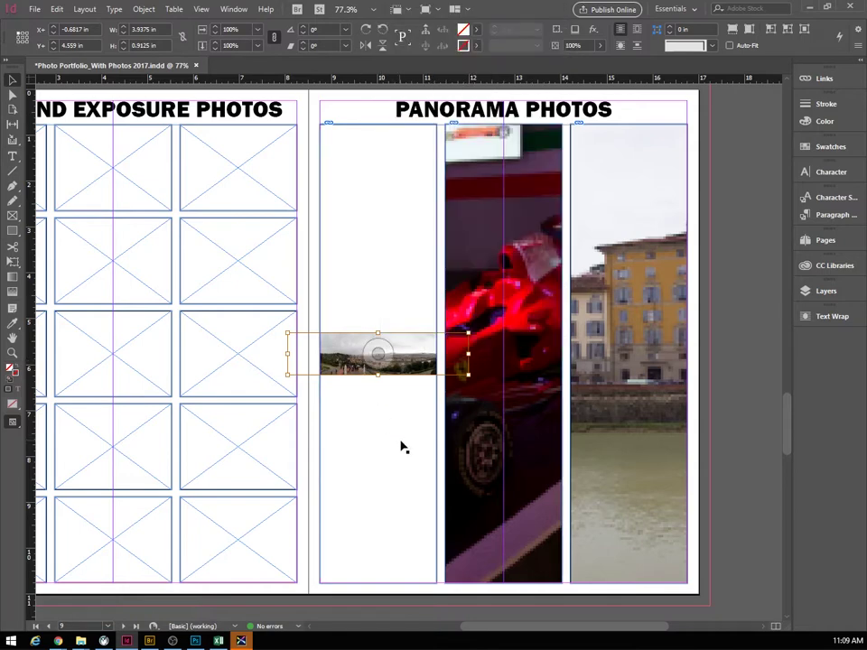
click(400, 447)
click(376, 355)
right_click(376, 354)
mouse_move(409, 113)
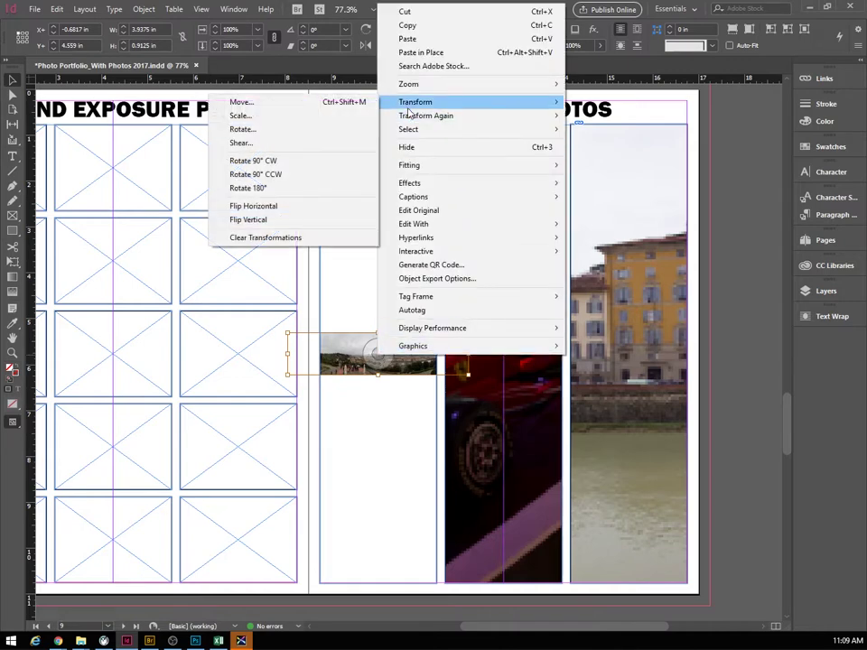
click(266, 179)
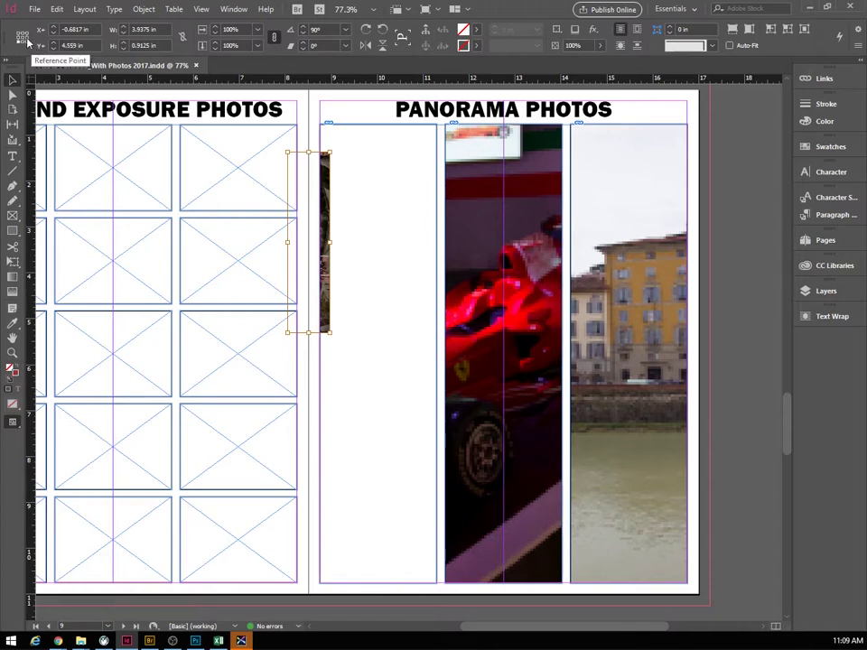
key(ctrl+alt+9)
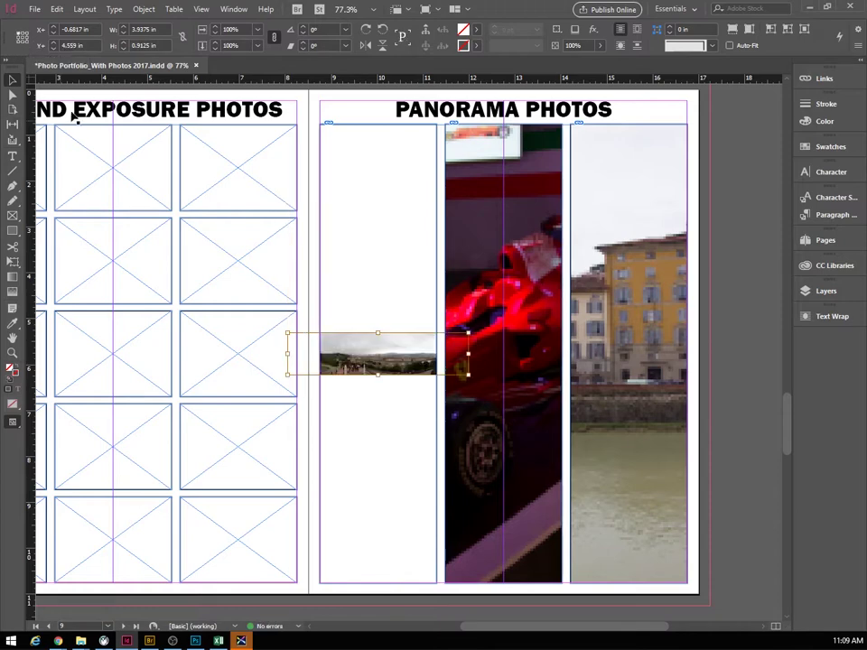
Set the reference point to the centre and rotate the first frame's landscape panorama 90° counter-clockwise
click(25, 41)
right_click(423, 354)
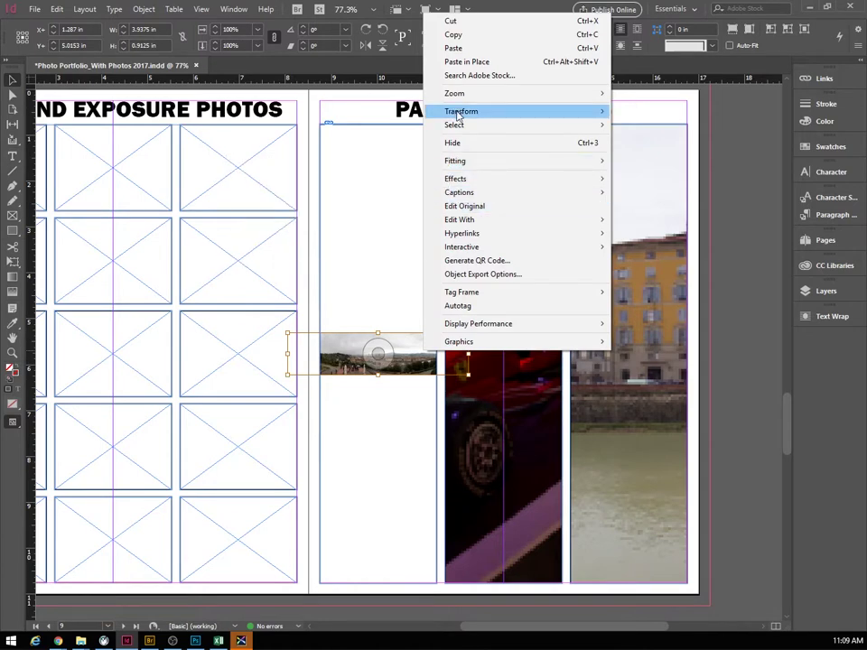
mouse_move(447, 111)
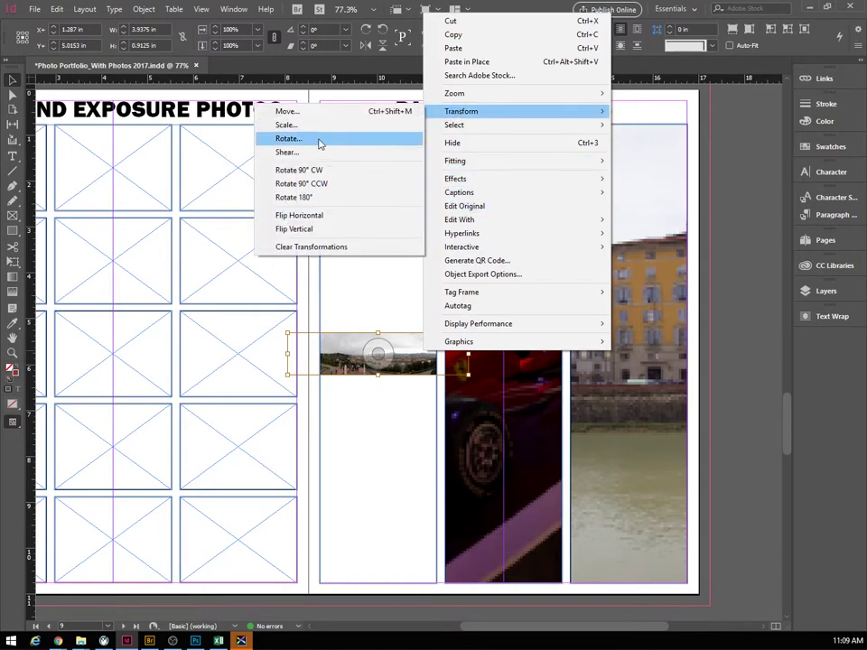
click(307, 185)
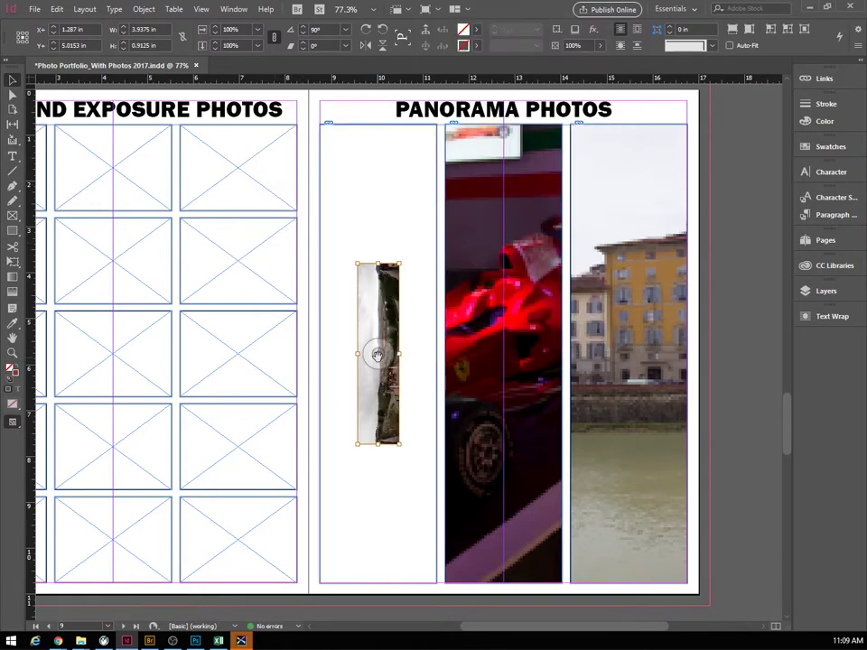
Rotate the panoramas inside the middle and last tall frames 90° counter-clockwise
right_click(503, 360)
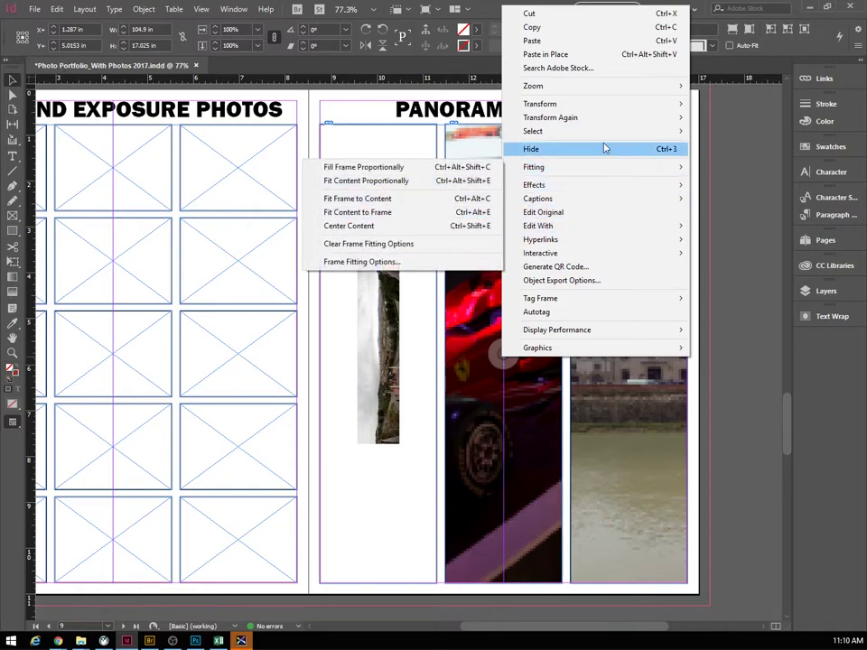
mouse_move(595, 107)
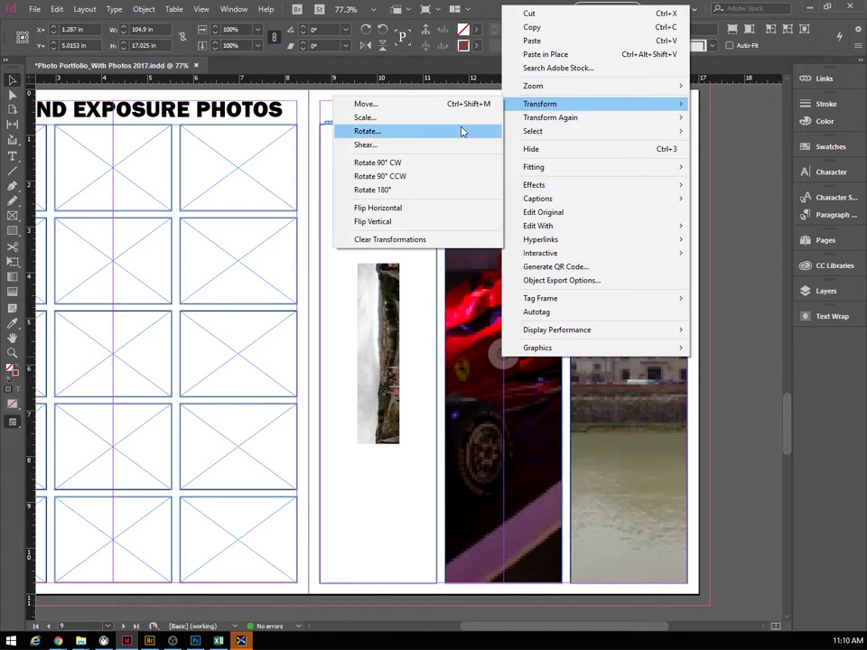
click(425, 179)
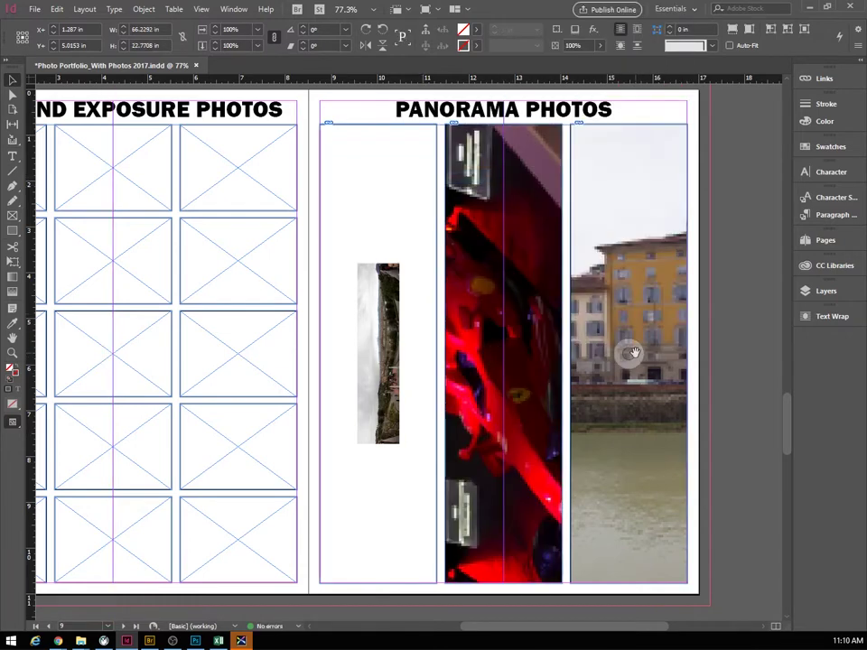
right_click(632, 352)
mouse_move(688, 105)
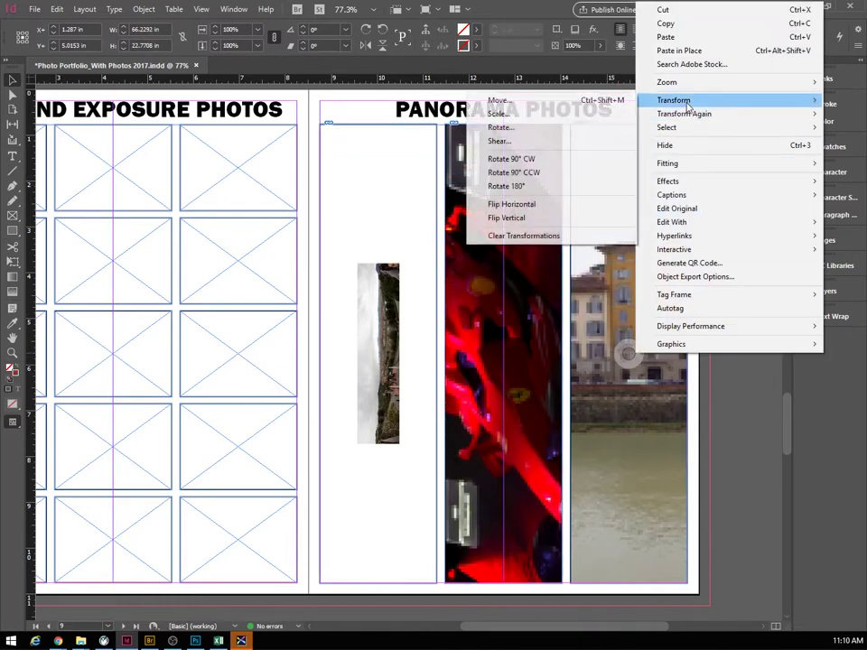
click(554, 171)
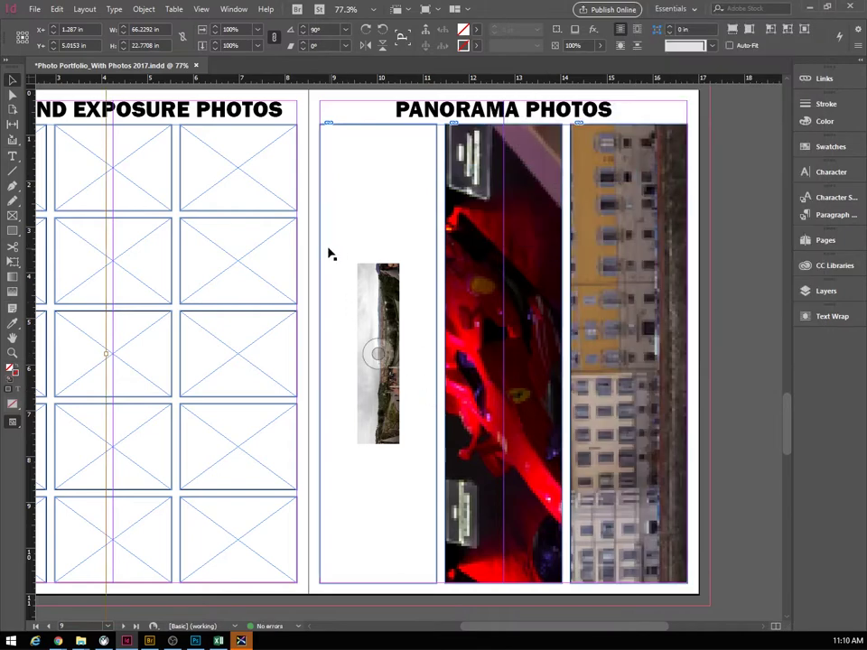
Select all three panorama frames together and fit their content proportionally
drag(315, 248, 628, 301)
right_click(596, 260)
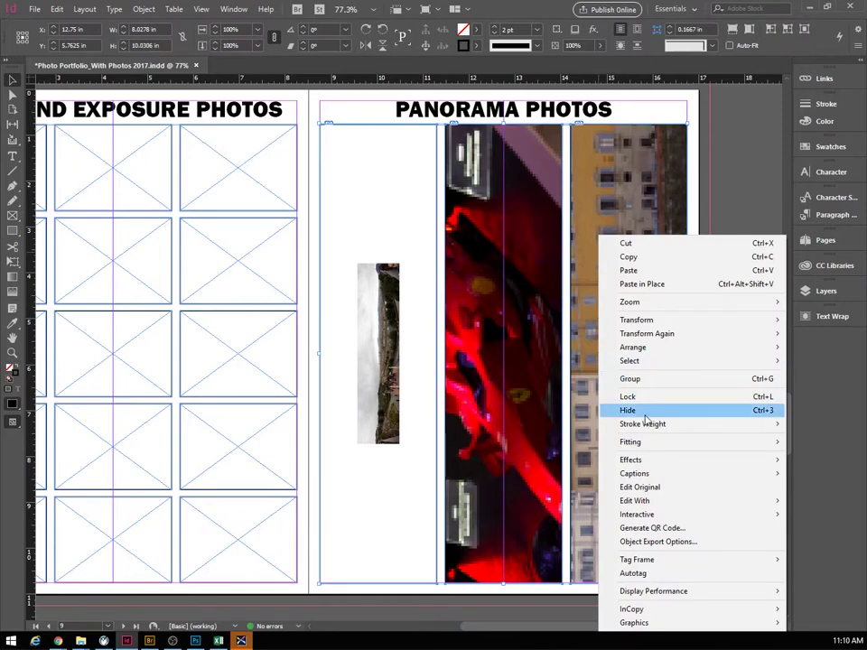
mouse_move(647, 447)
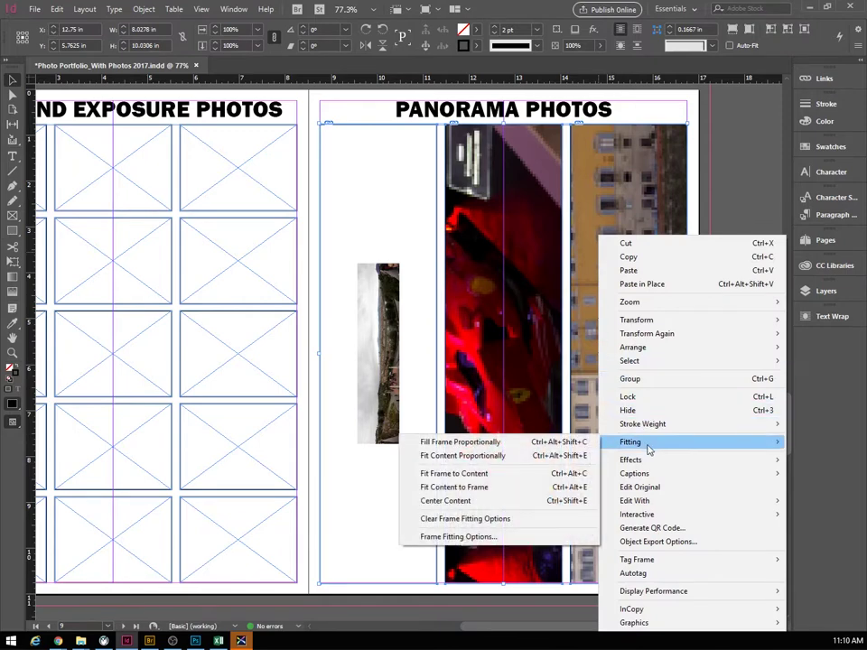
click(447, 462)
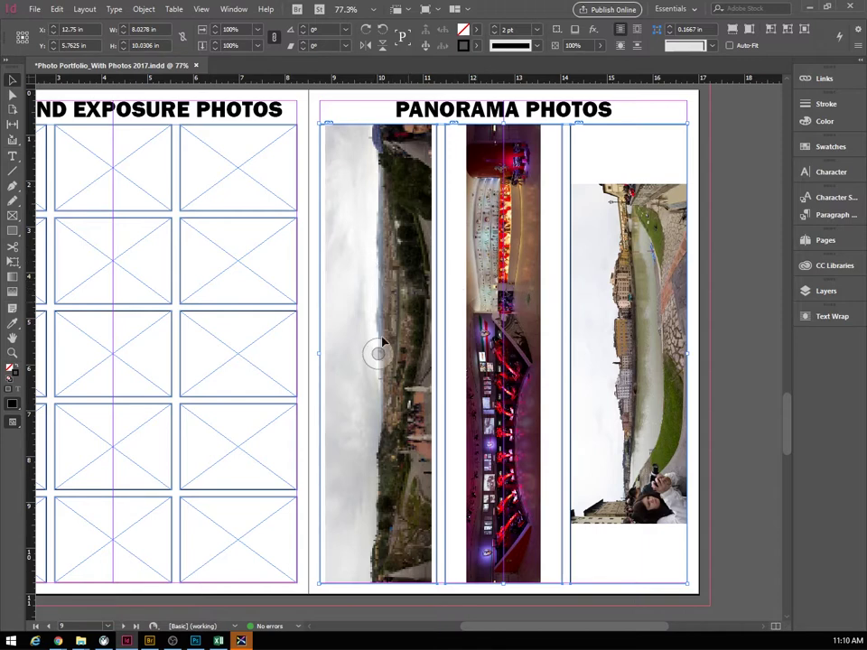
Fill the three selected panorama frames proportionally with their photos and deselect them
right_click(398, 289)
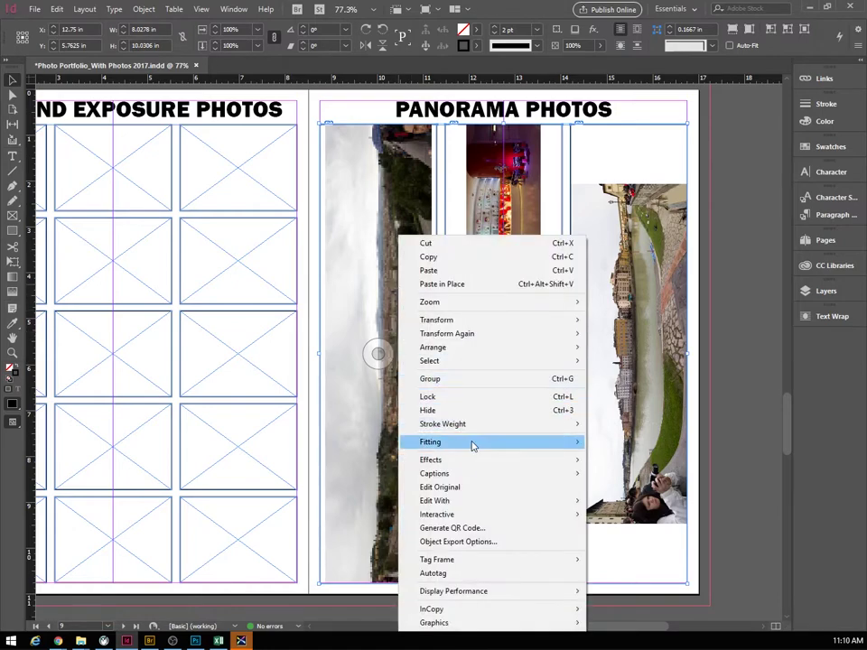
mouse_move(471, 445)
click(289, 442)
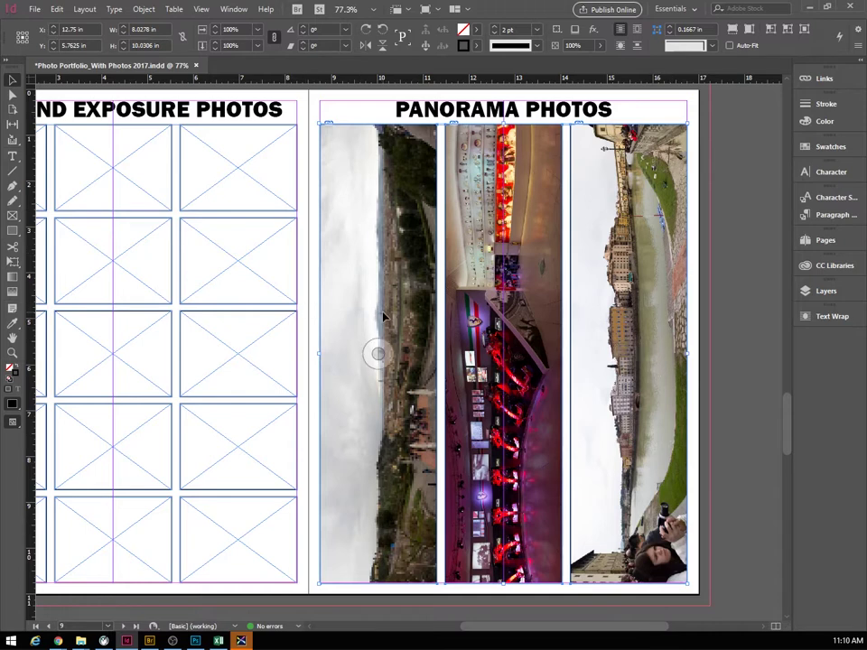
click(315, 222)
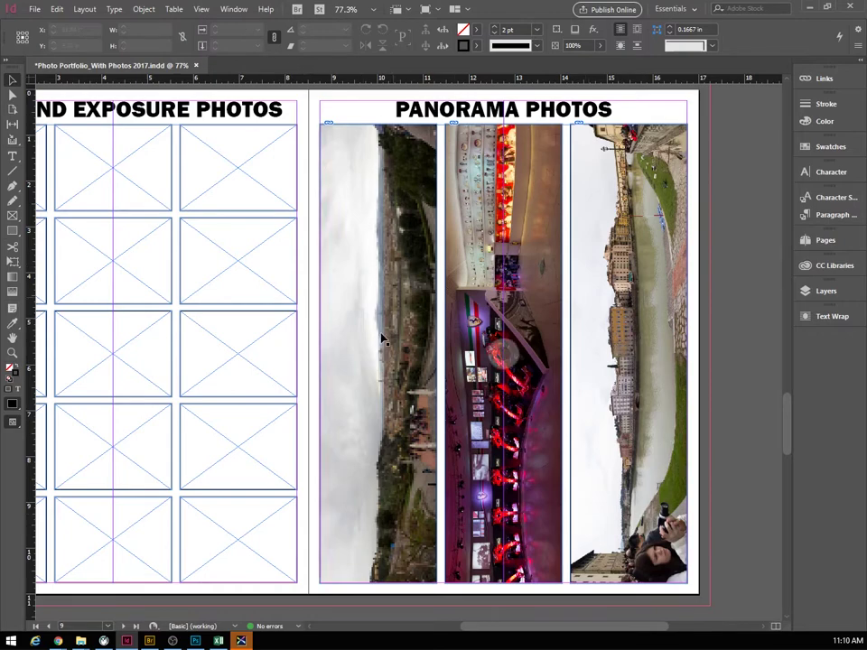
Switch the display performance to High Quality Display to preview the panoramas, and return it to Typical Display
click(202, 9)
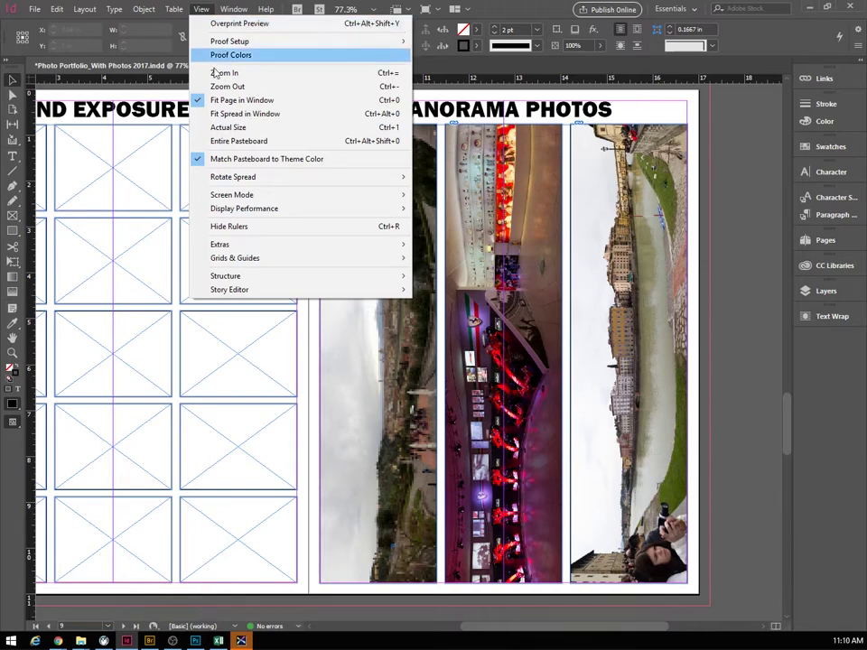
mouse_move(240, 209)
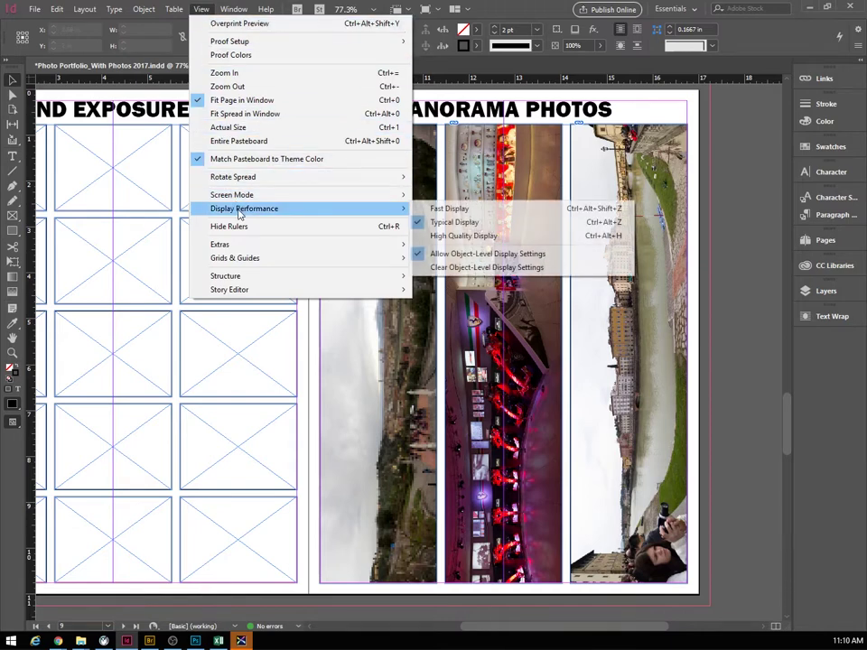
click(465, 236)
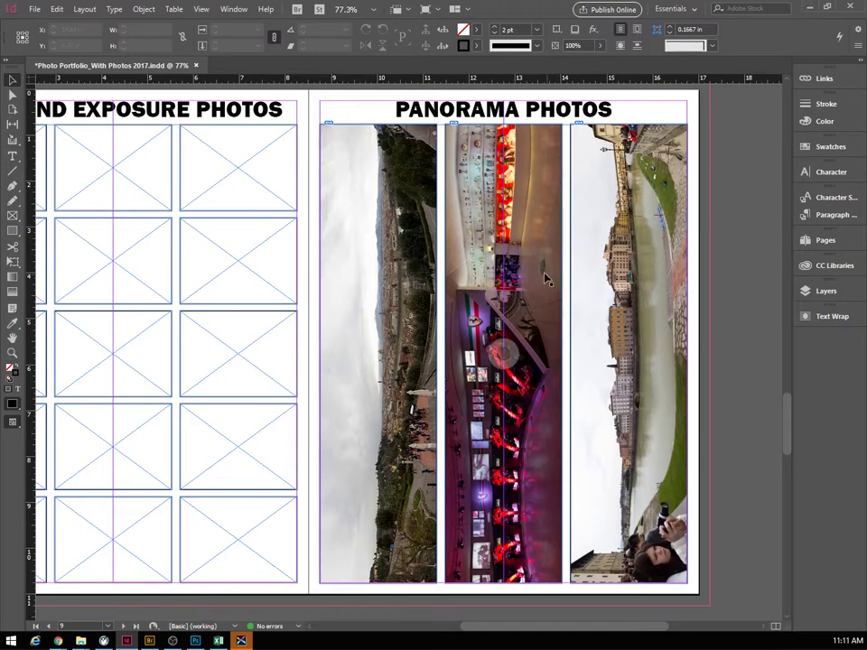
click(233, 9)
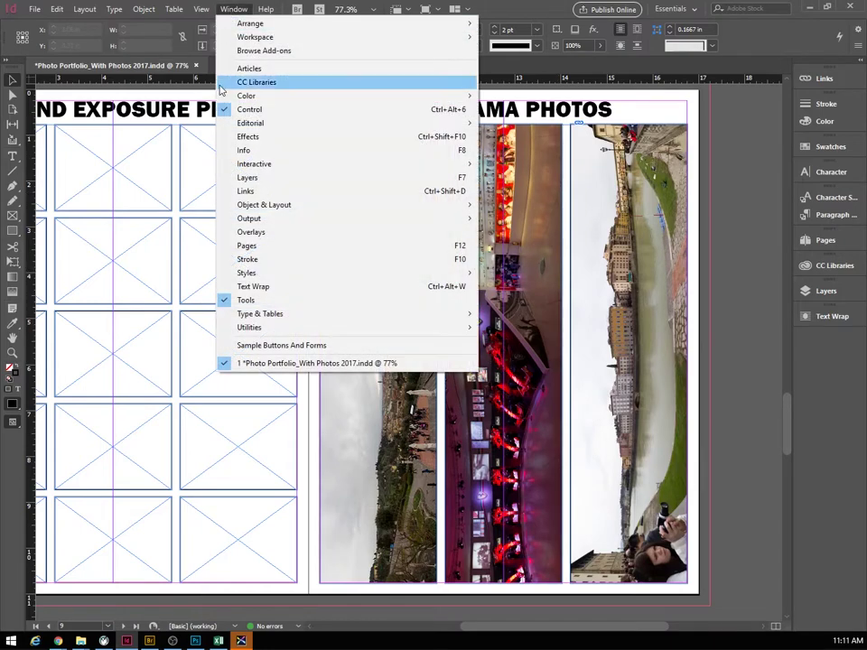
mouse_move(201, 11)
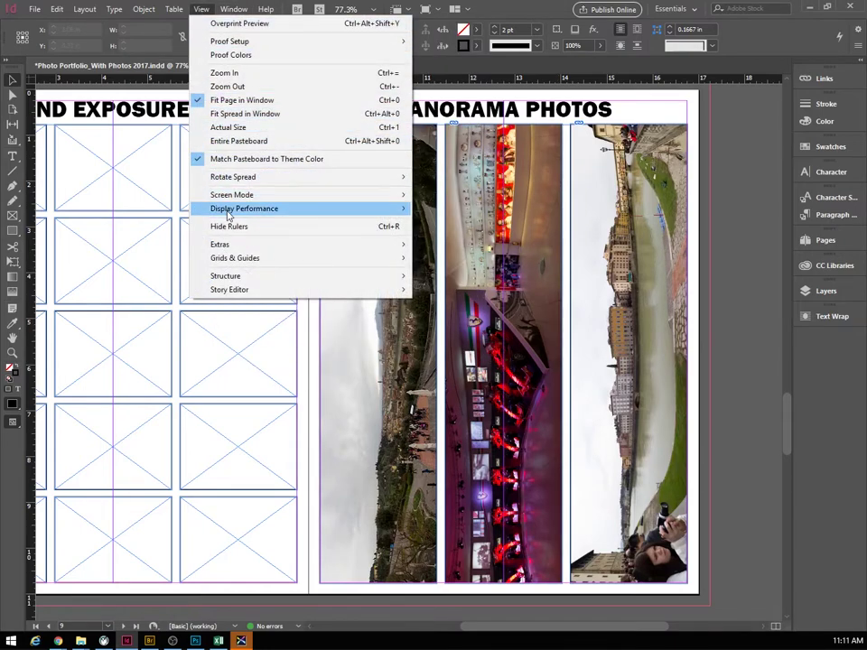
mouse_move(227, 210)
click(456, 222)
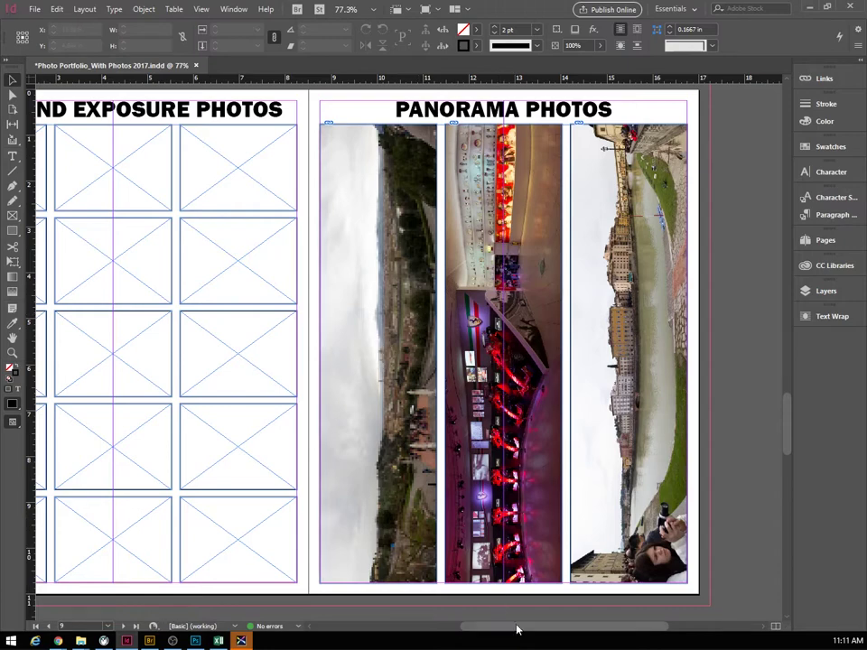
With no frame selected on the Focus and Exposure page, start placing files from the Comtech > Photography > Focus and Exposure folder on the F: drive
drag(517, 629, 450, 628)
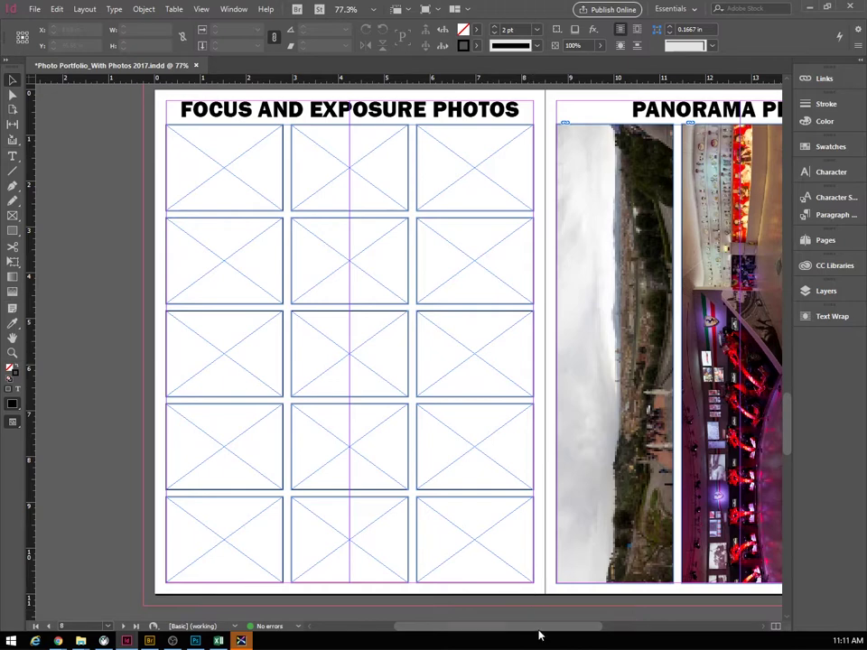
drag(538, 627, 532, 629)
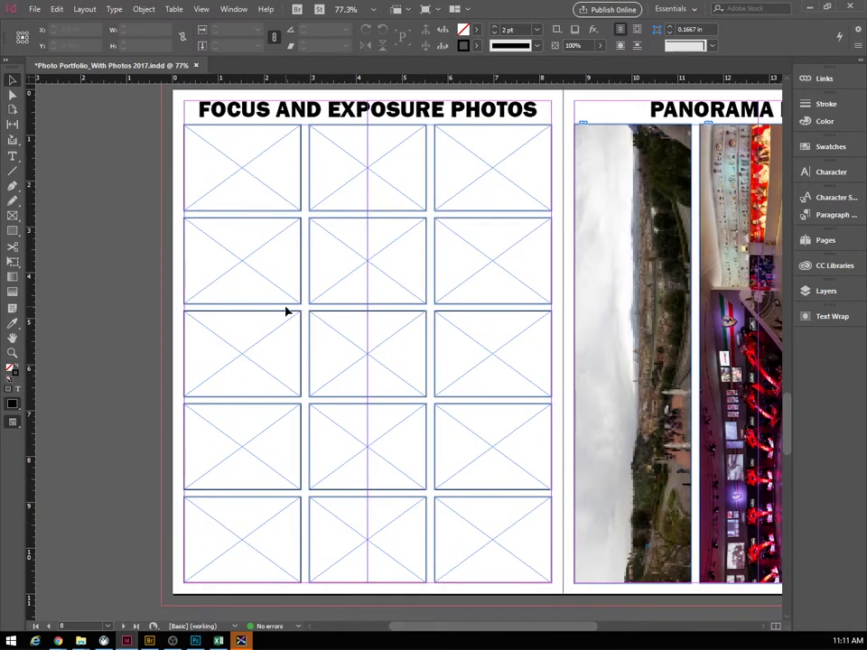
click(190, 155)
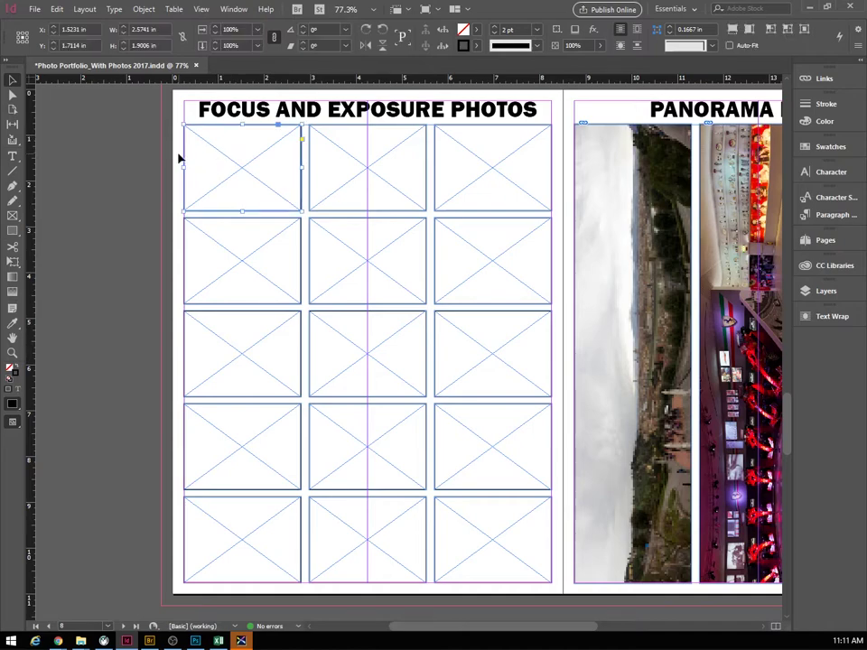
click(179, 154)
click(34, 9)
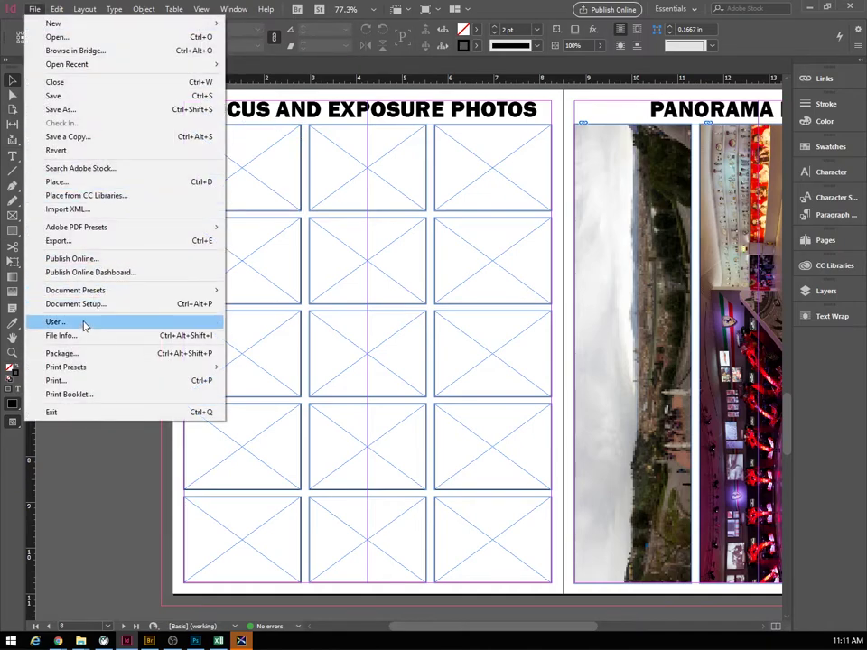
click(58, 182)
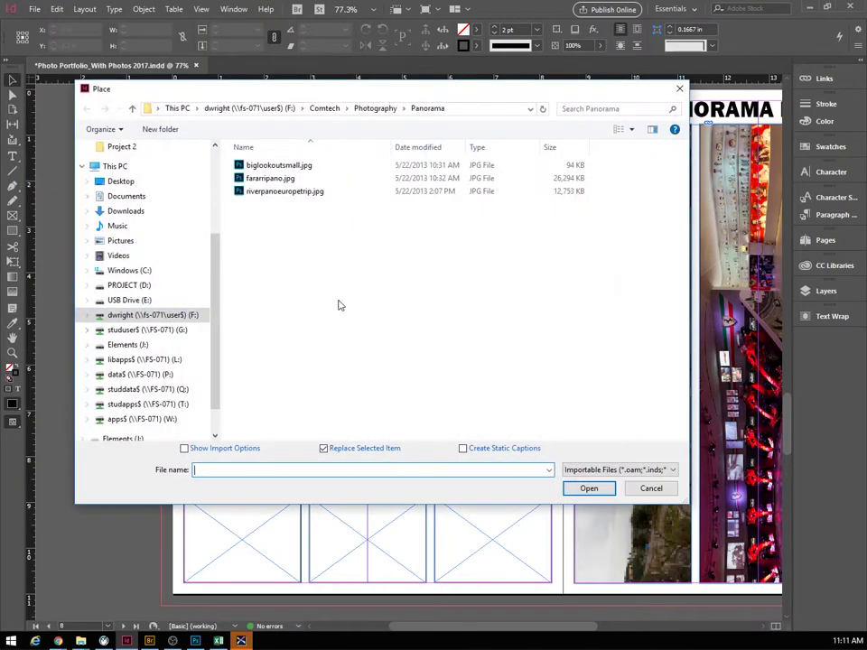
click(372, 109)
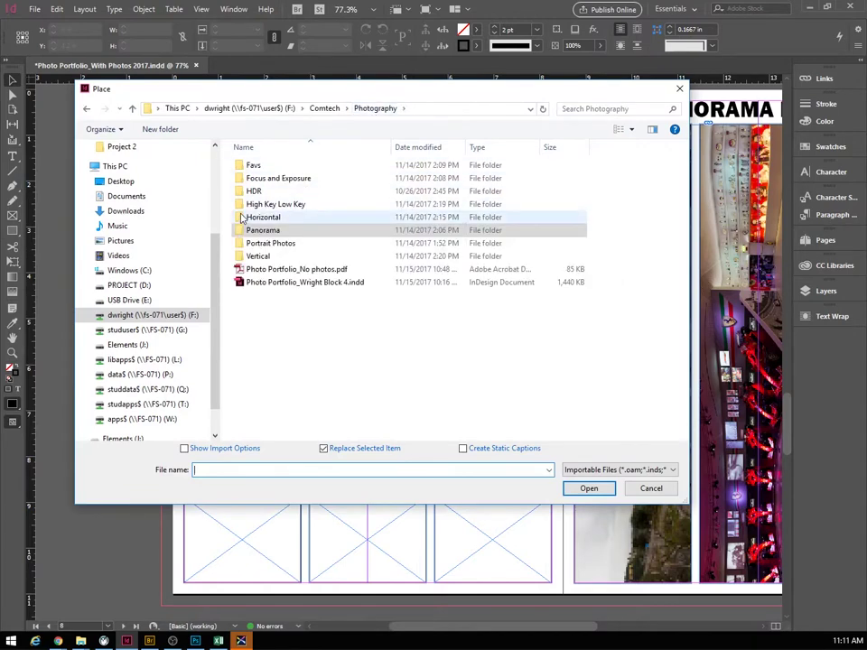
double_click(248, 182)
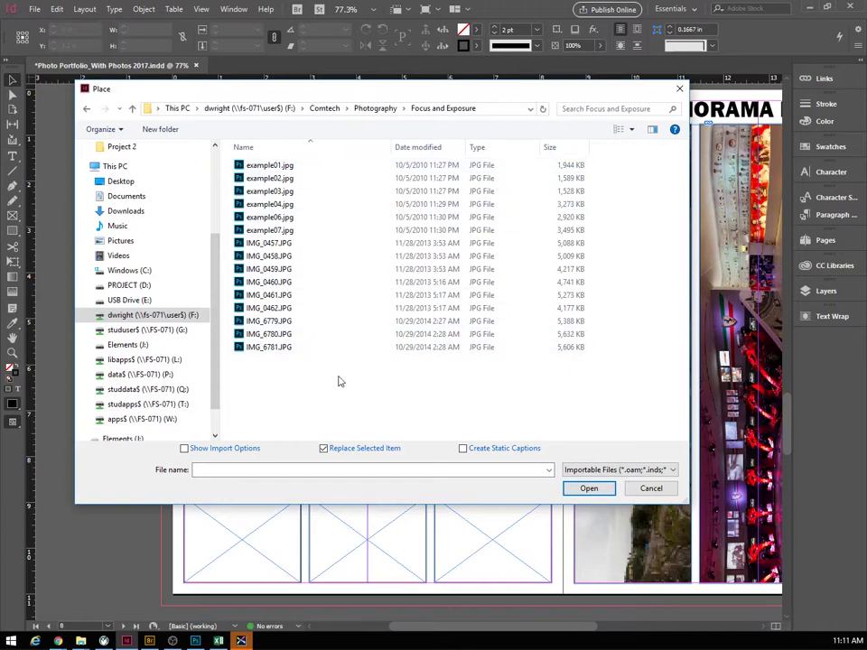
Show the folder's photos as thumbnails and load all of them, from example01.jpg through IMG_6781.JPG, for placing
click(631, 131)
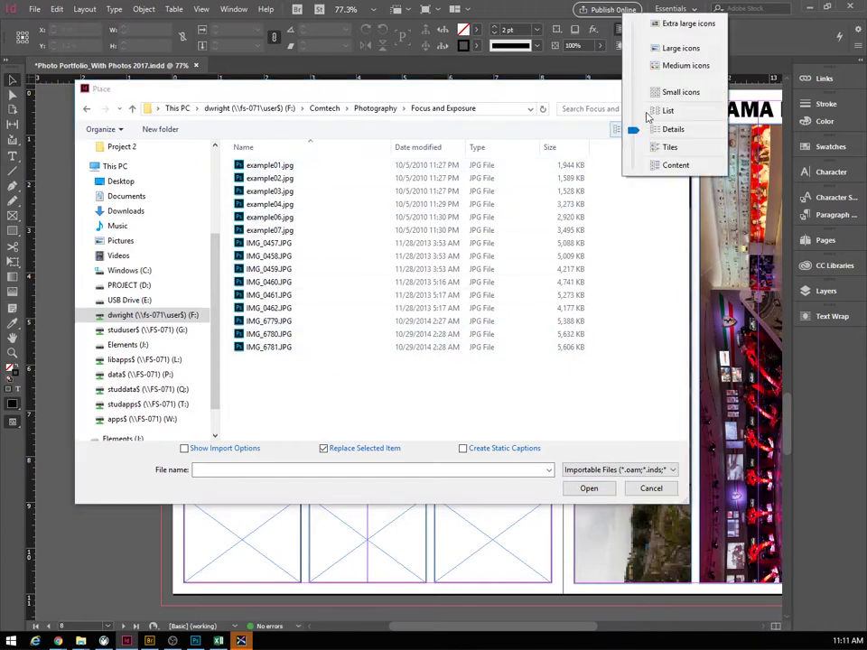
click(655, 52)
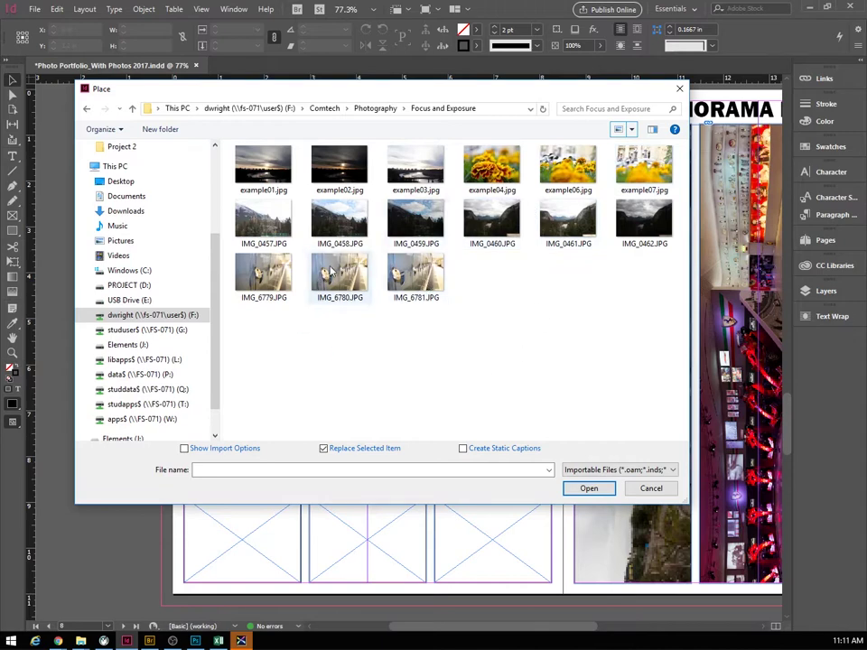
click(252, 168)
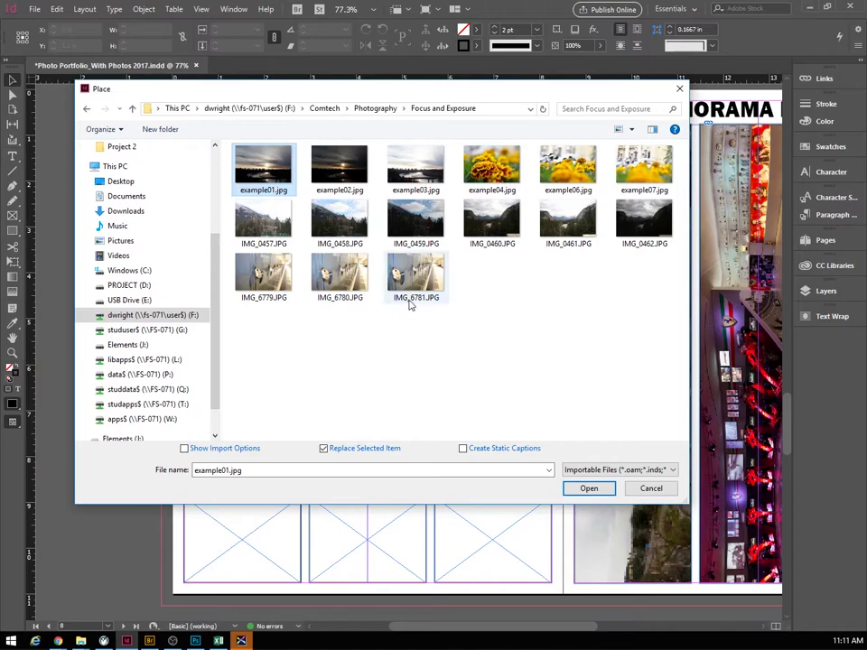
shift+click(423, 271)
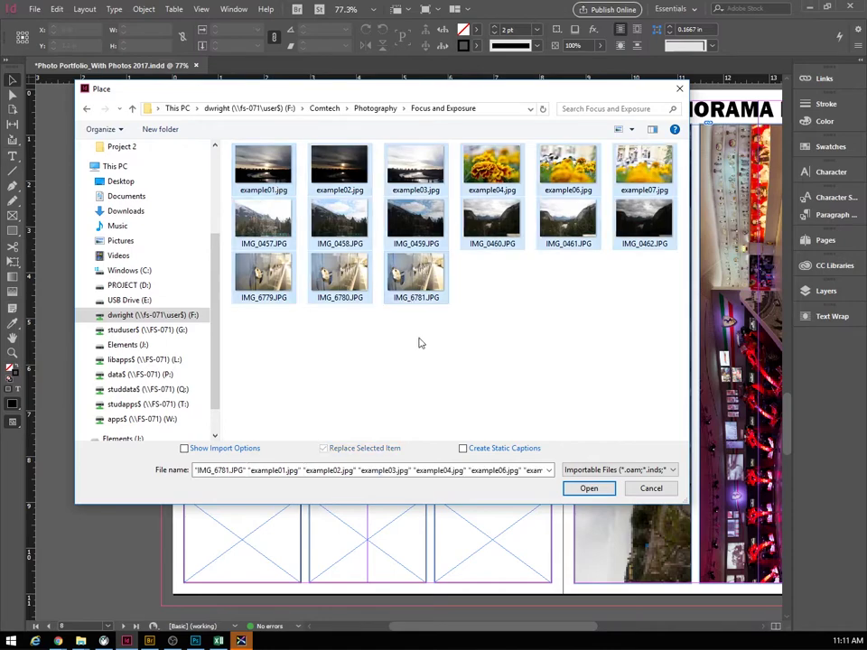
click(596, 489)
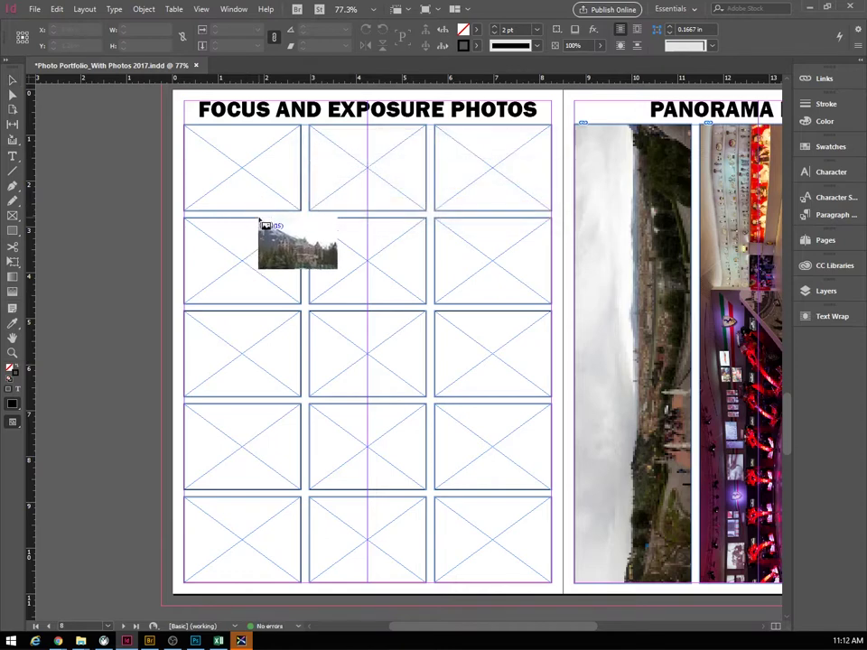
Place the three hotel photos in the first row and the three mountain photos in the second row of frames
click(219, 151)
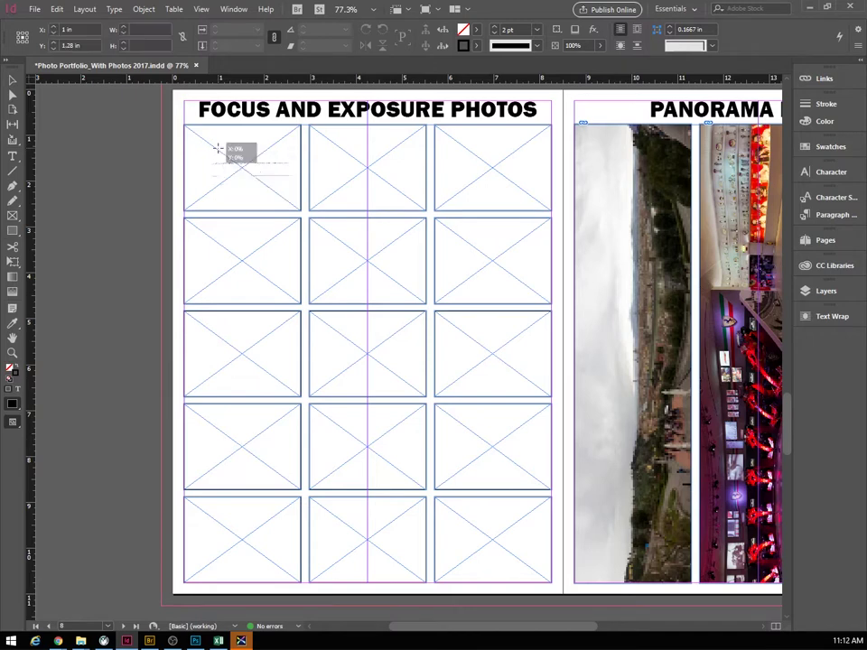
click(348, 149)
click(464, 142)
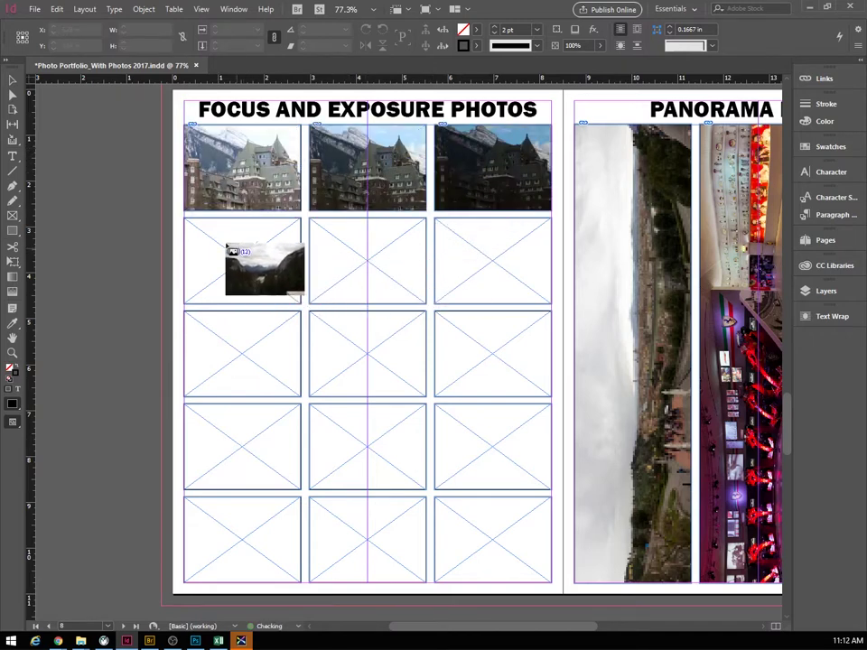
click(228, 247)
click(339, 242)
click(470, 239)
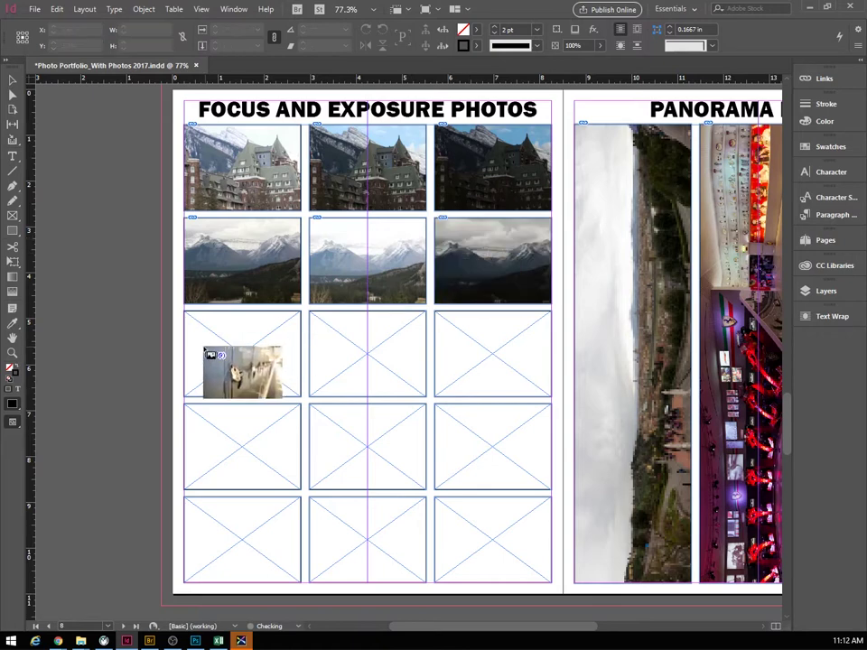
Place the remaining photos row by row: the lock photos in the third row, the skies in the fourth and the flowers in the fifth
click(212, 354)
click(341, 352)
click(478, 354)
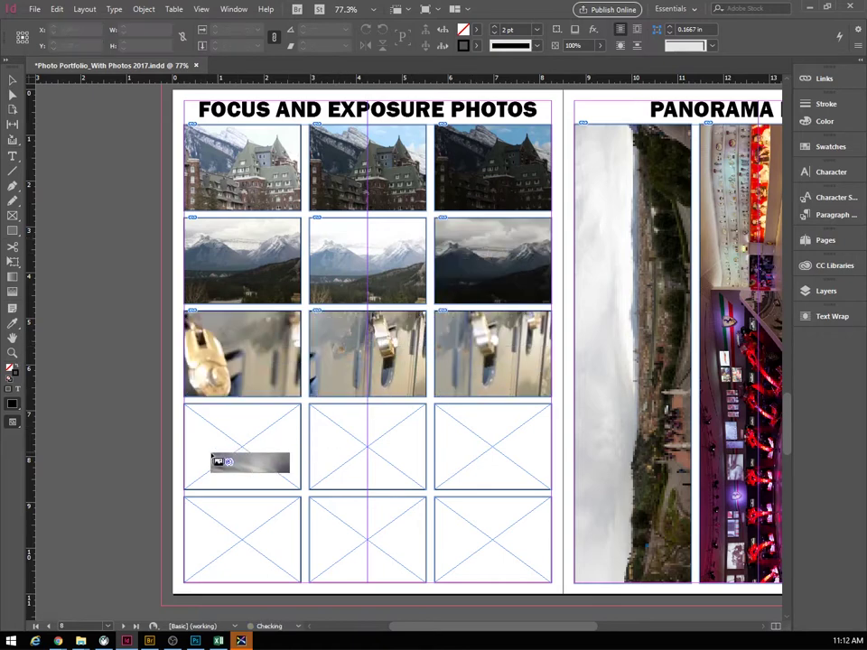
click(242, 452)
click(352, 445)
click(474, 444)
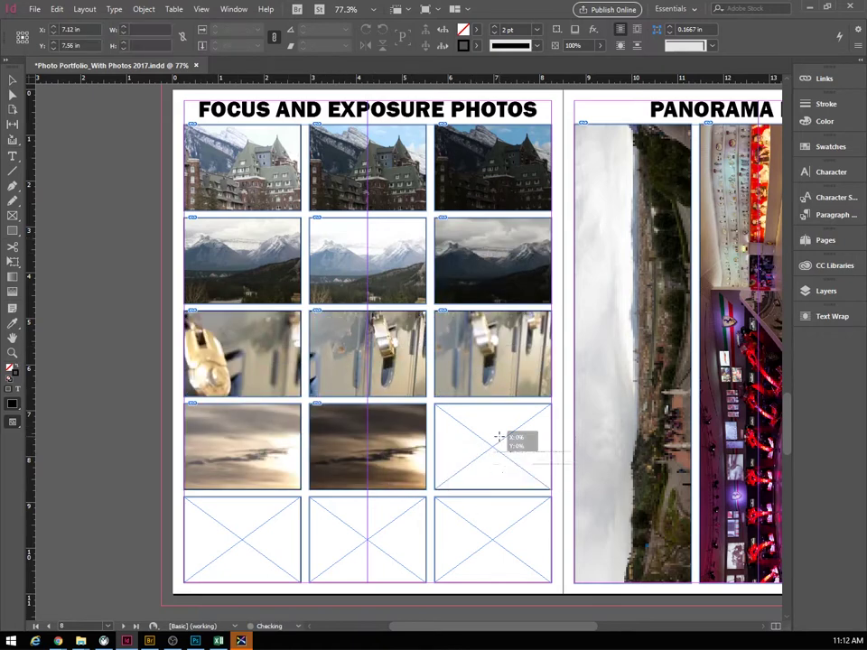
click(267, 528)
click(325, 515)
click(452, 513)
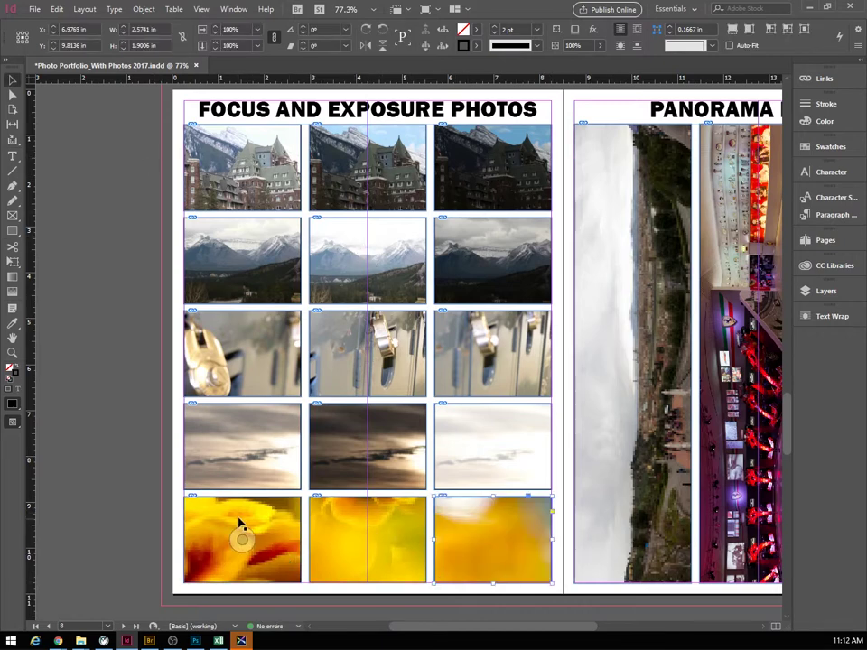
Fill the frames proportionally for all fifteen photos on the Focus and Exposure page, then deselect them
drag(167, 159, 555, 581)
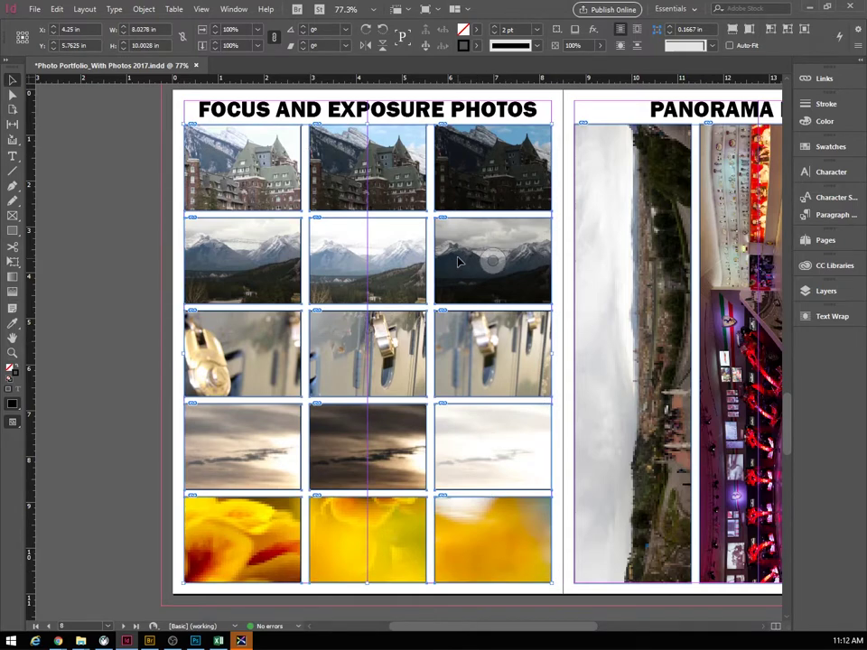
right_click(458, 237)
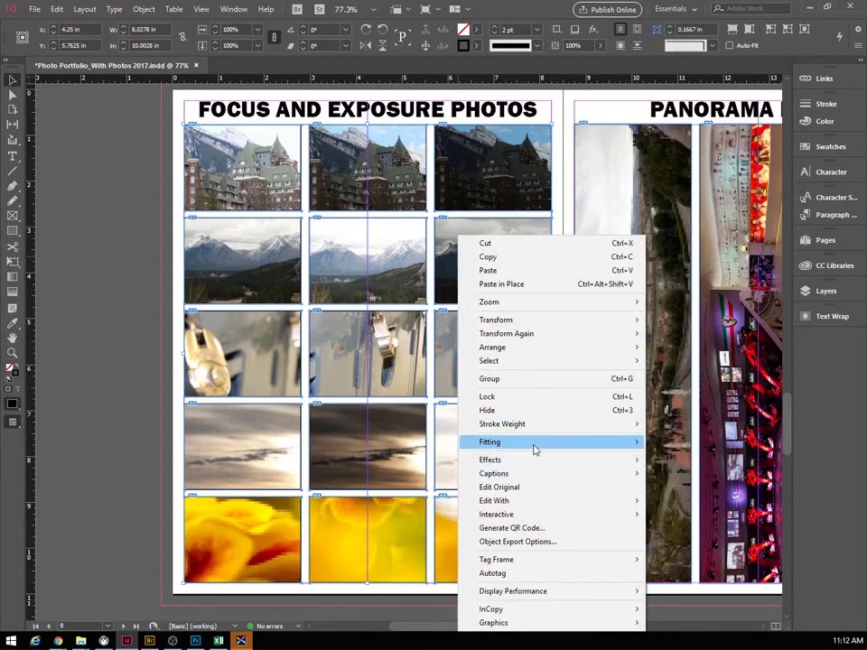
mouse_move(534, 443)
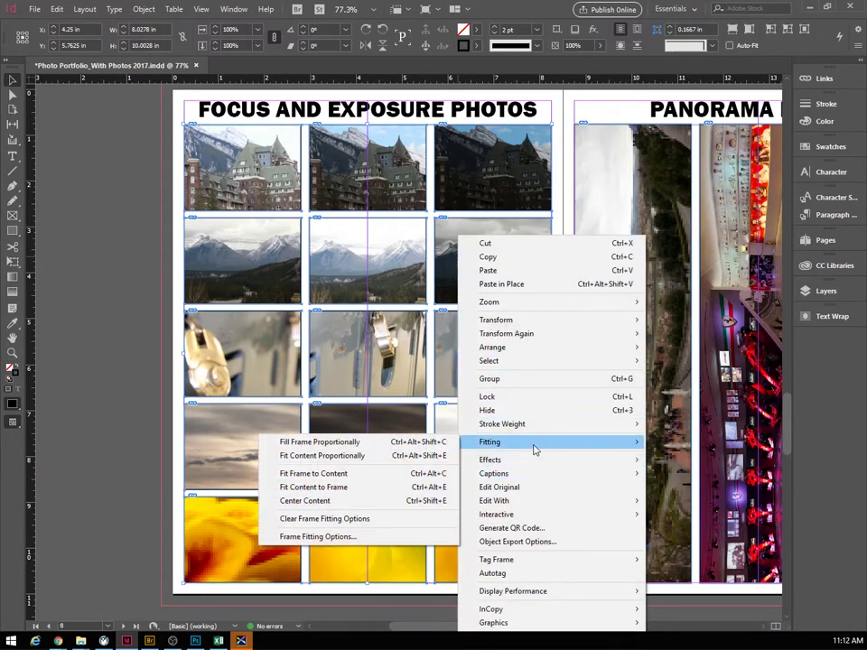
click(309, 444)
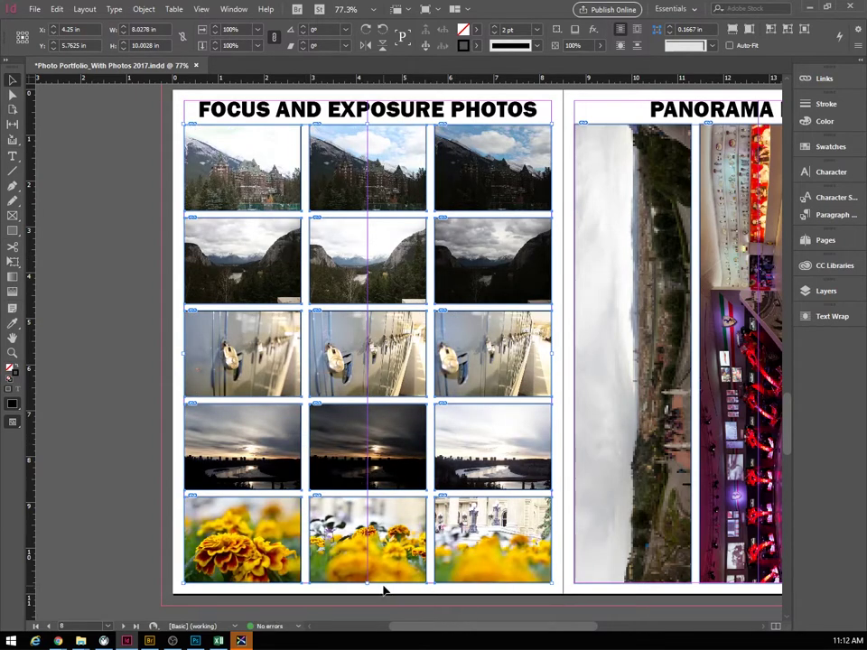
click(180, 485)
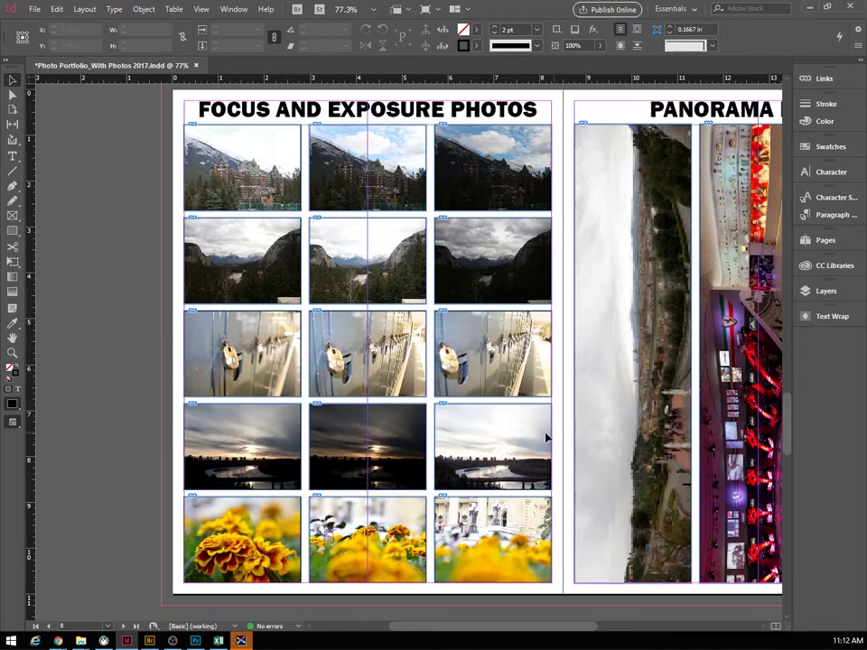
Group the three sky photos in the fourth row and move the group up over the mountain row, centred at about X 1.81 in, Y 3.31 in
drag(554, 441, 155, 449)
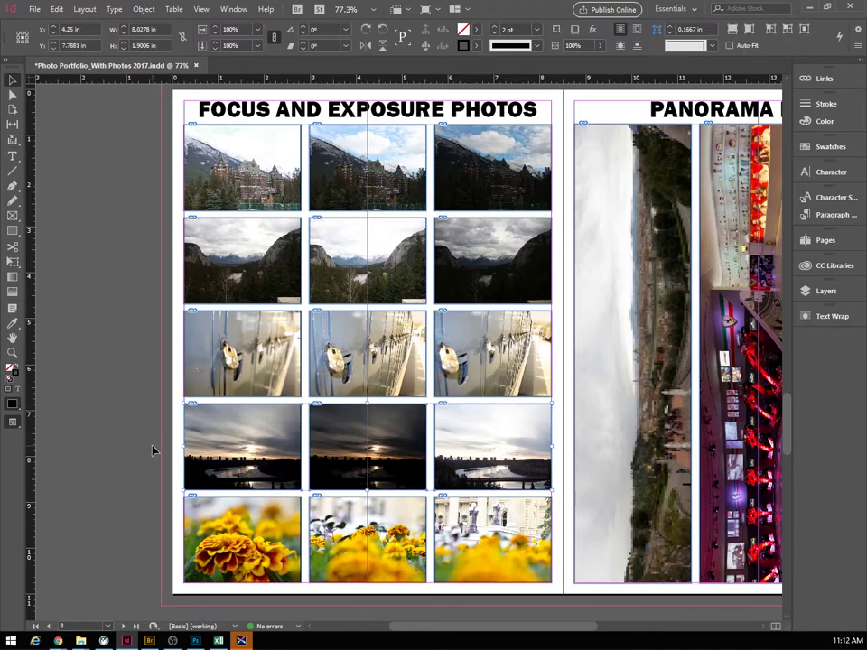
right_click(246, 425)
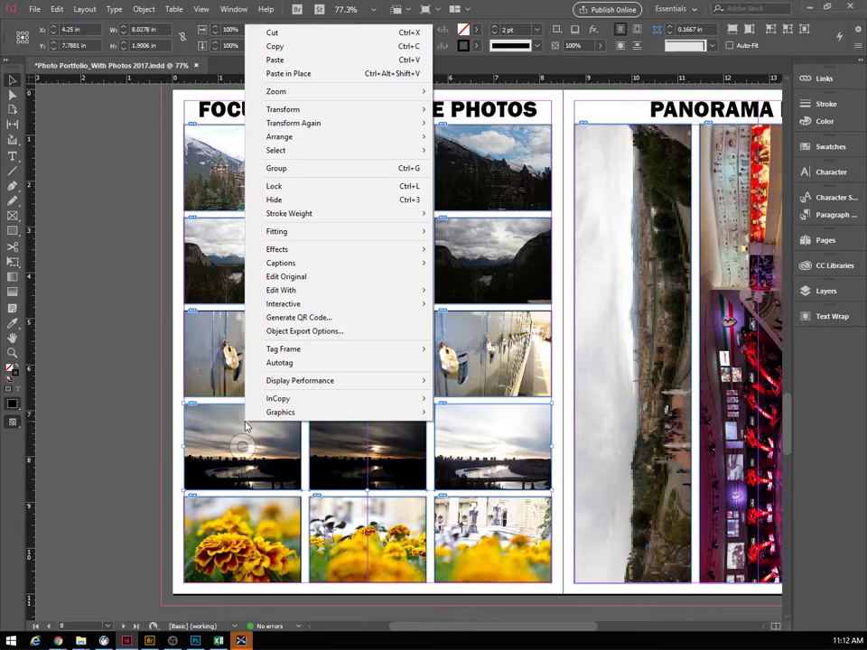
click(316, 169)
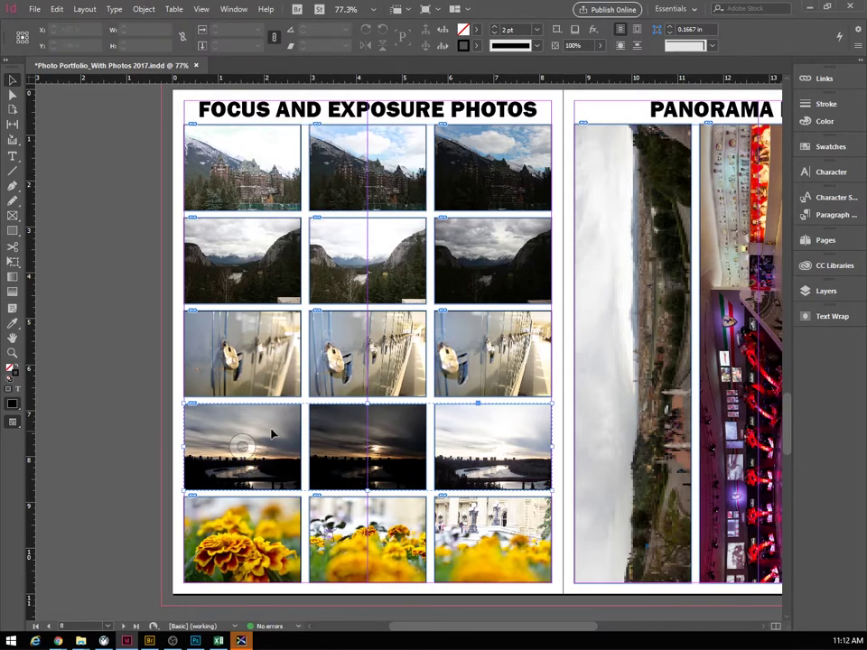
mouse_move(276, 431)
mouse_down()
mouse_move(189, 422)
mouse_move(265, 418)
mouse_up()
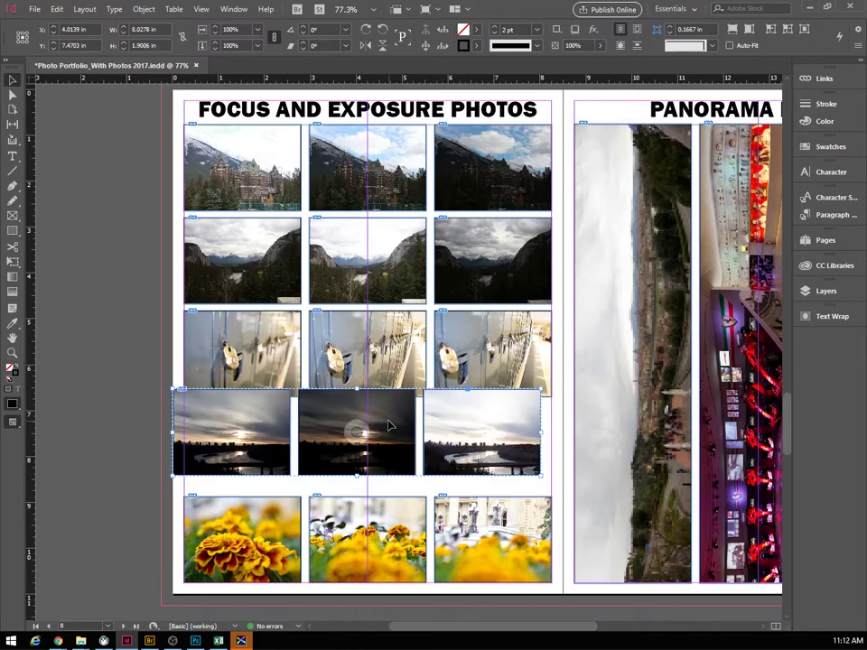
drag(390, 424, 289, 229)
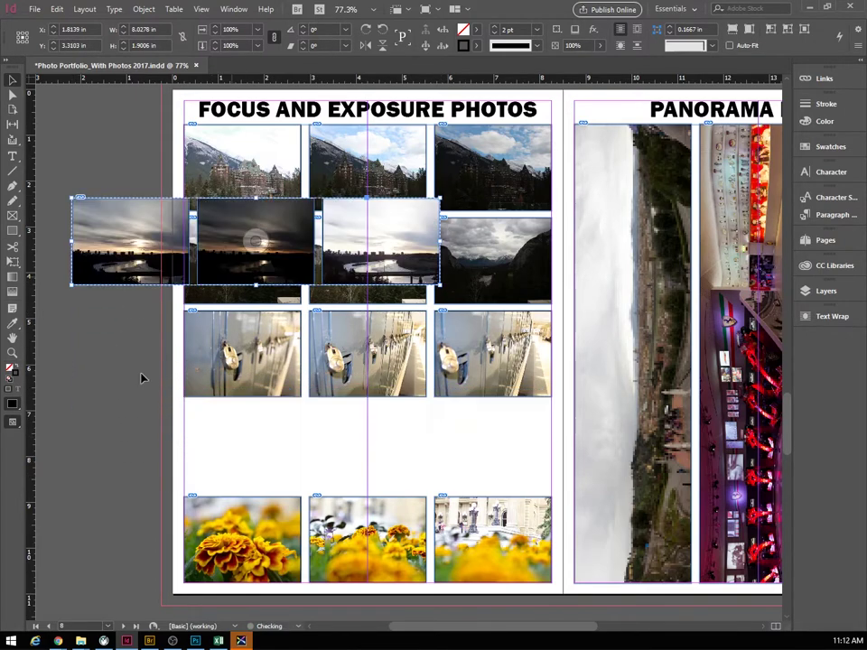
Group the three lock photos in the third row and move the group down into the empty fourth row
drag(143, 341, 311, 368)
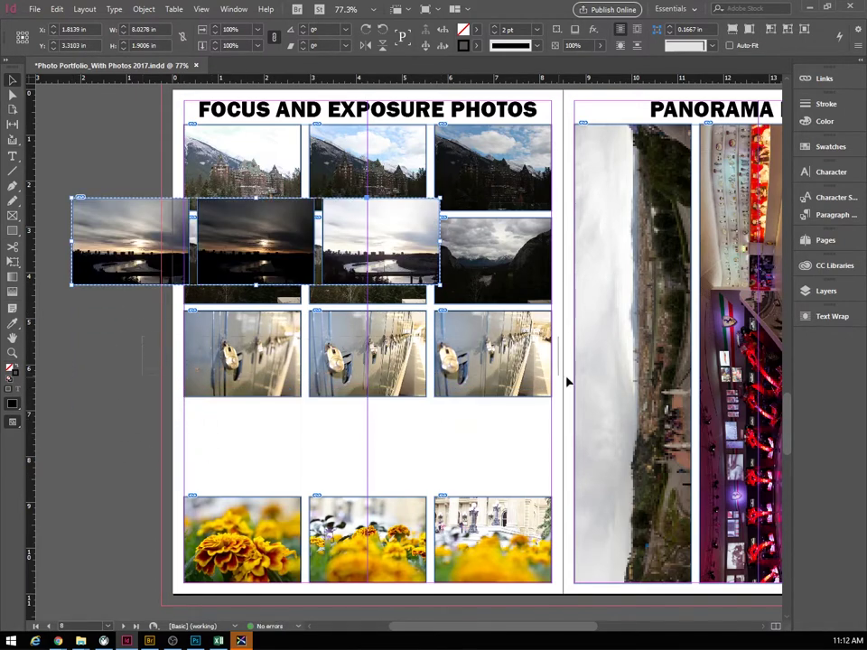
drag(567, 383, 581, 380)
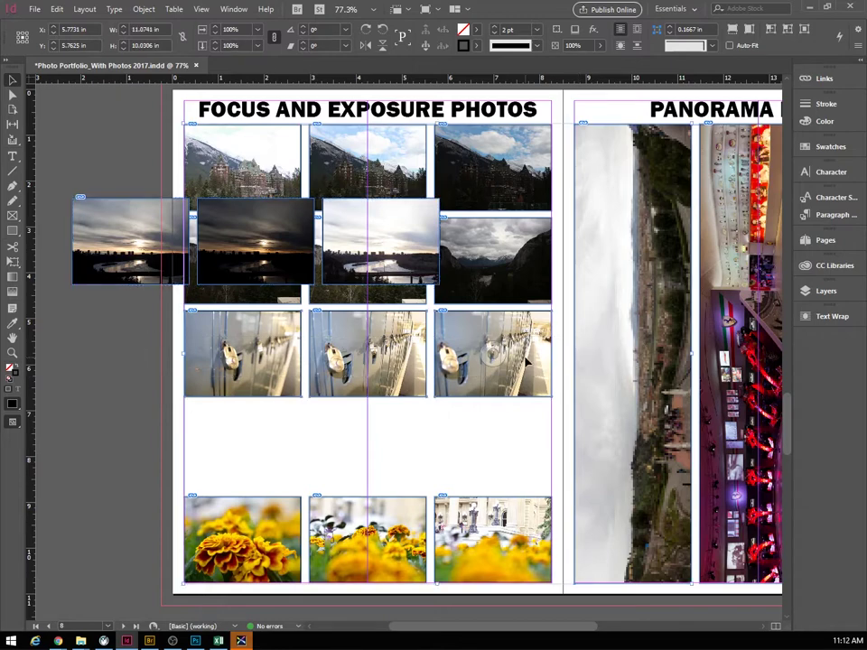
click(563, 367)
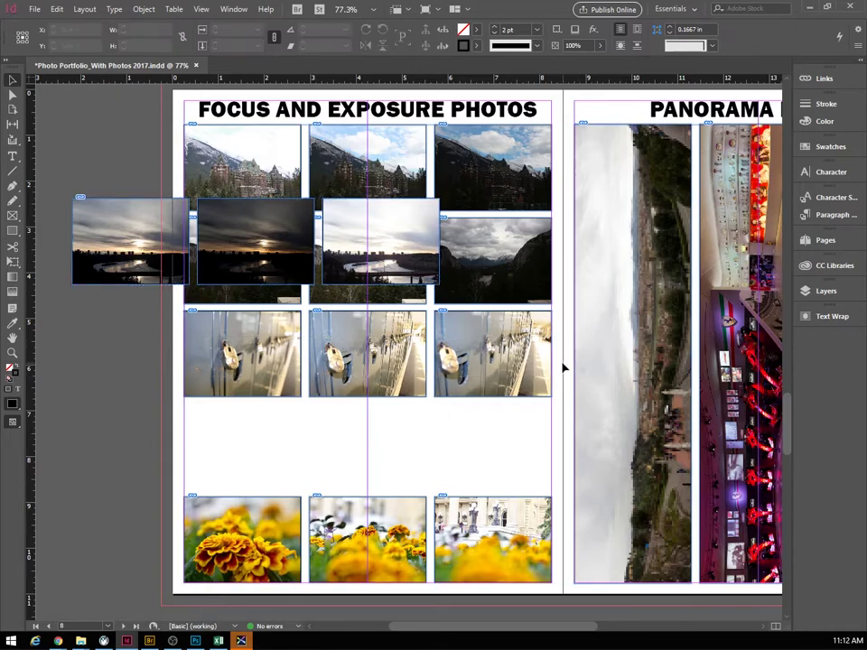
click(185, 366)
right_click(201, 363)
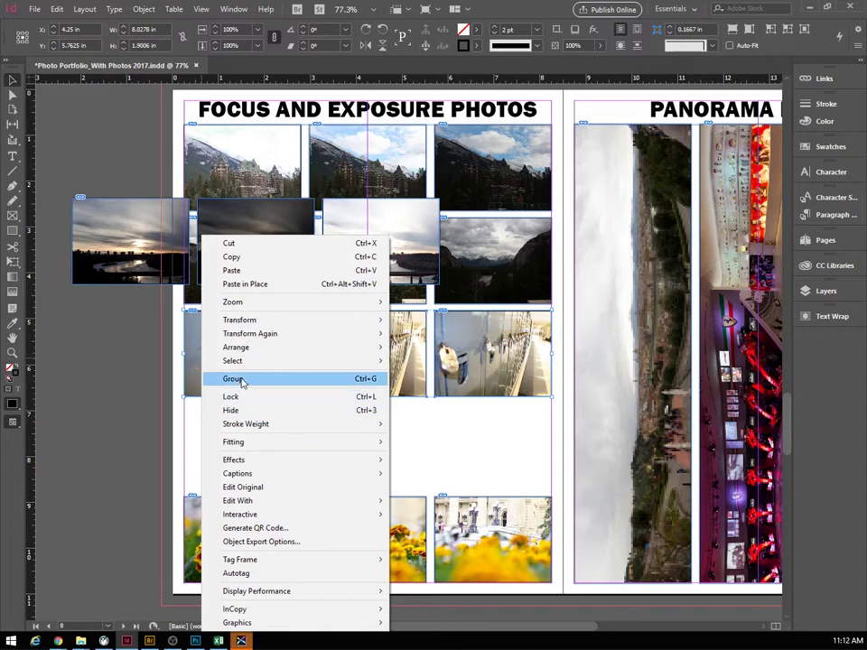
click(237, 379)
drag(348, 373, 336, 468)
Move only the first sky photo about 0.4 in right and 0.3 in down, overlapping the second sky photo
drag(291, 279, 352, 363)
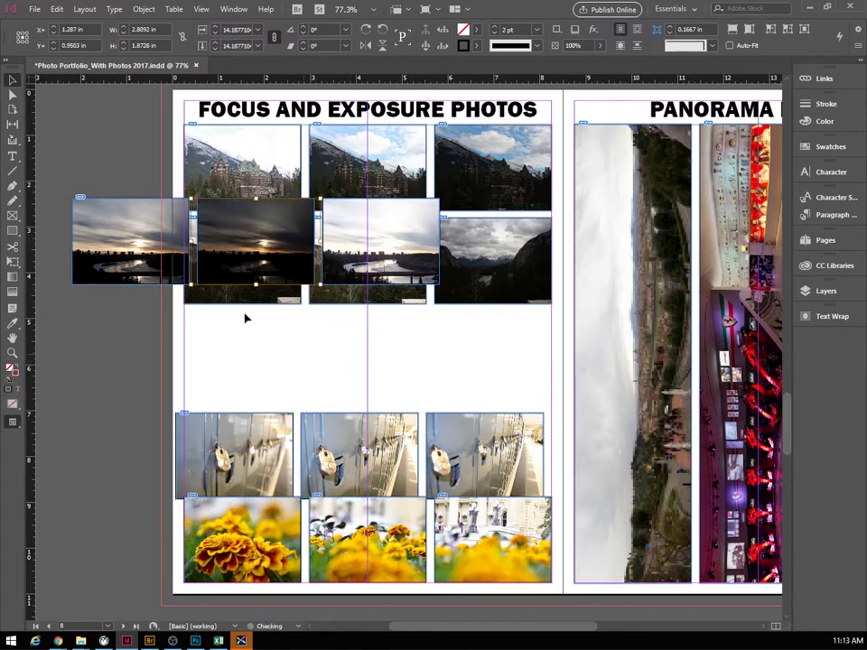
drag(167, 216, 193, 246)
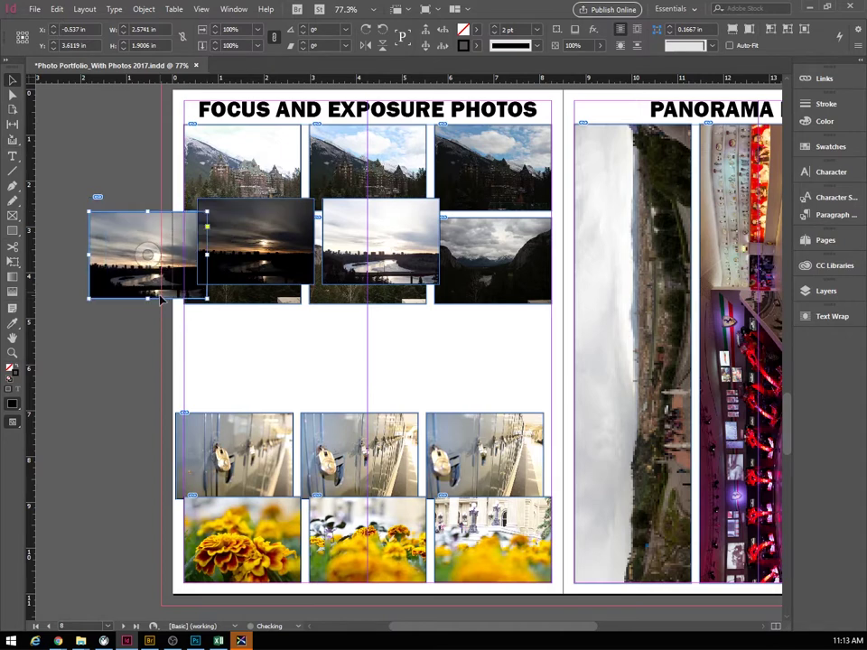
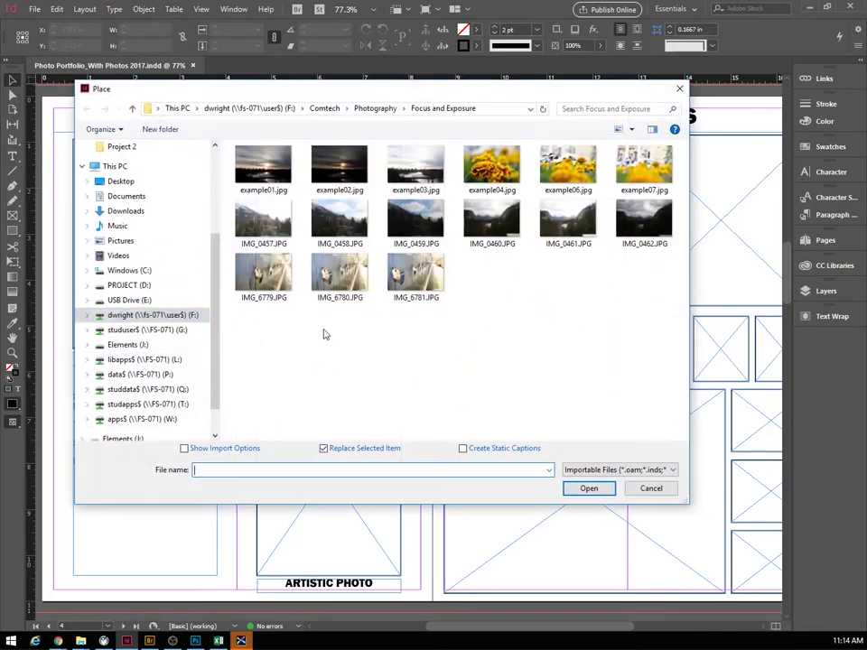
Place the selfie JPG from the Photography > Portrait Photos folder into the My Selfie frame on the Portrait Photos page
click(372, 109)
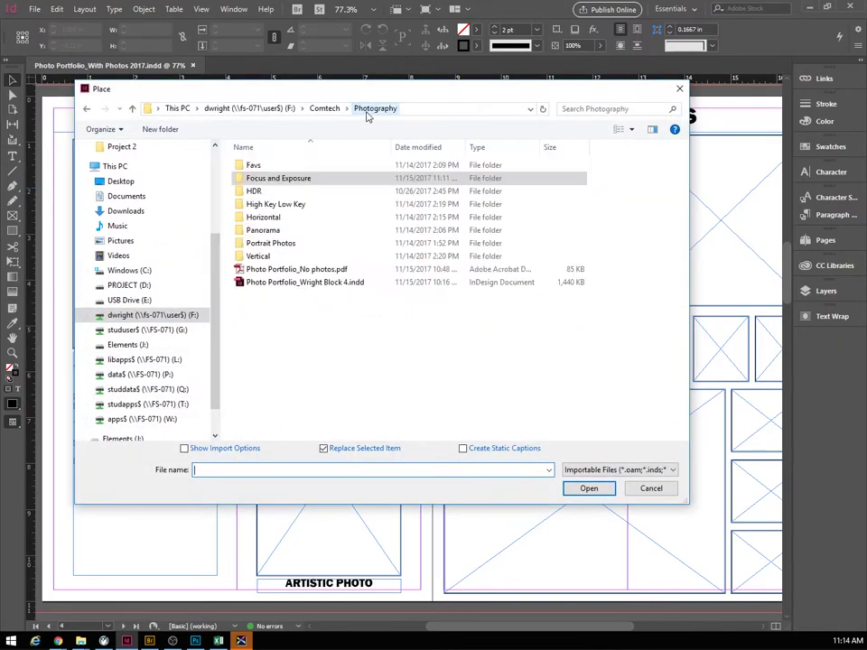
double_click(258, 243)
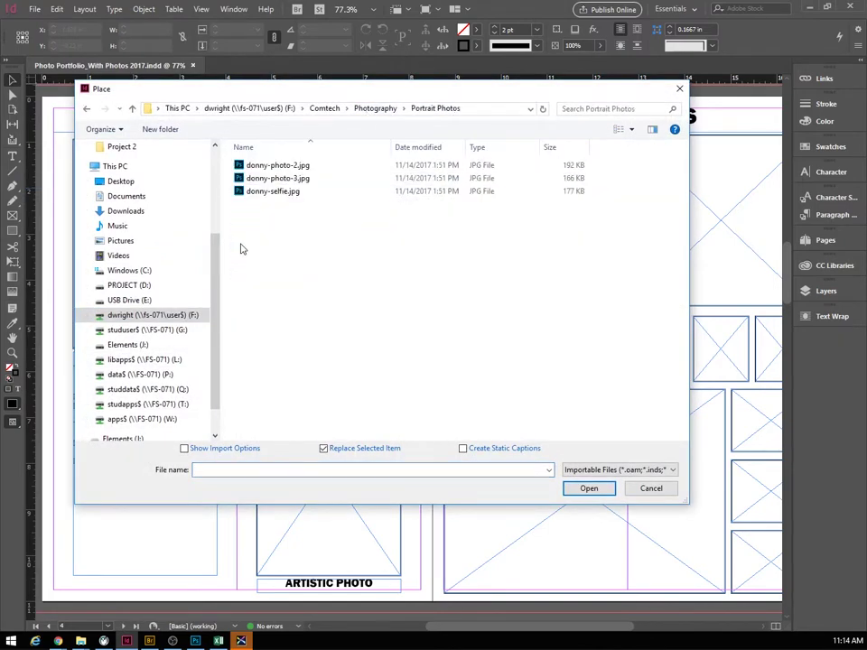
click(257, 165)
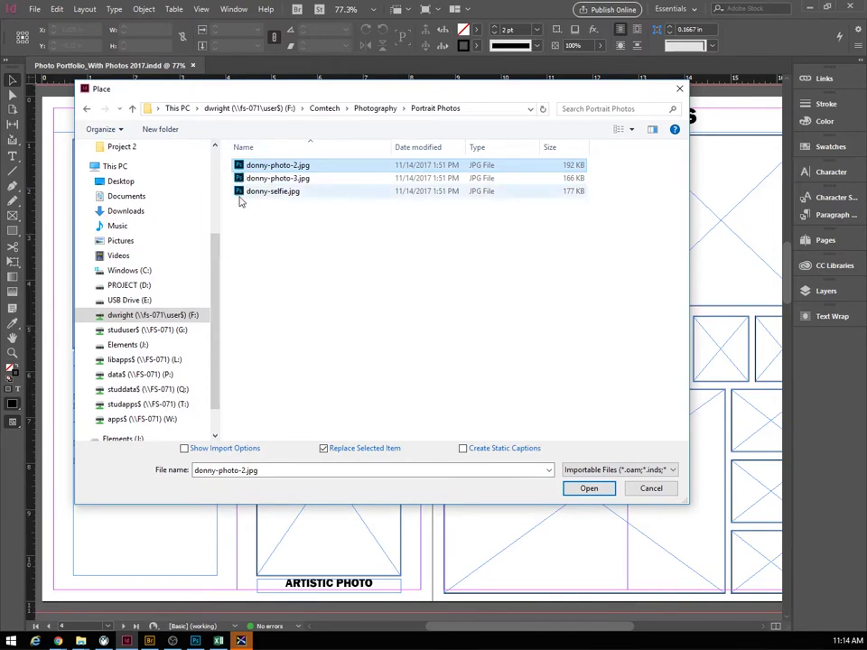
click(259, 242)
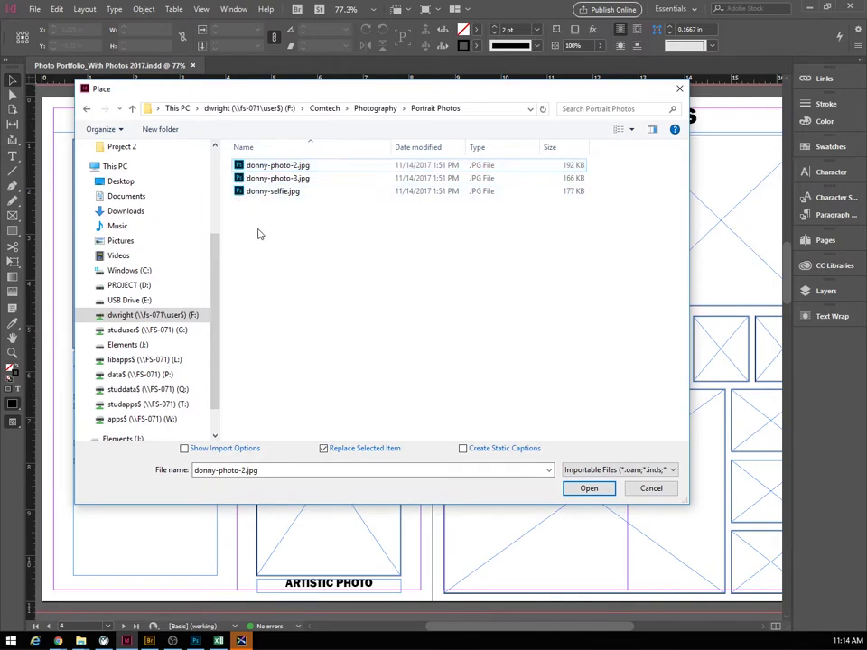
click(242, 195)
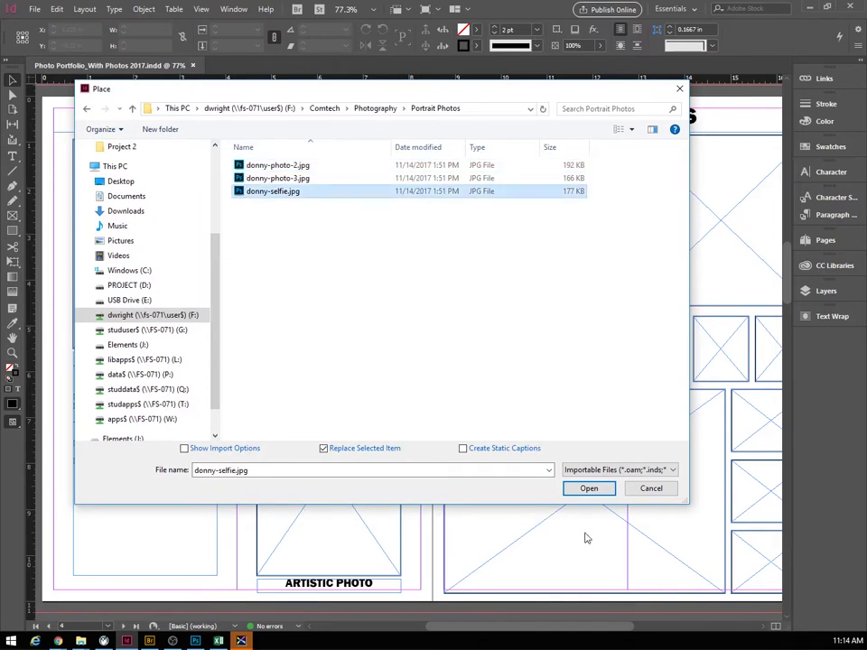
click(585, 488)
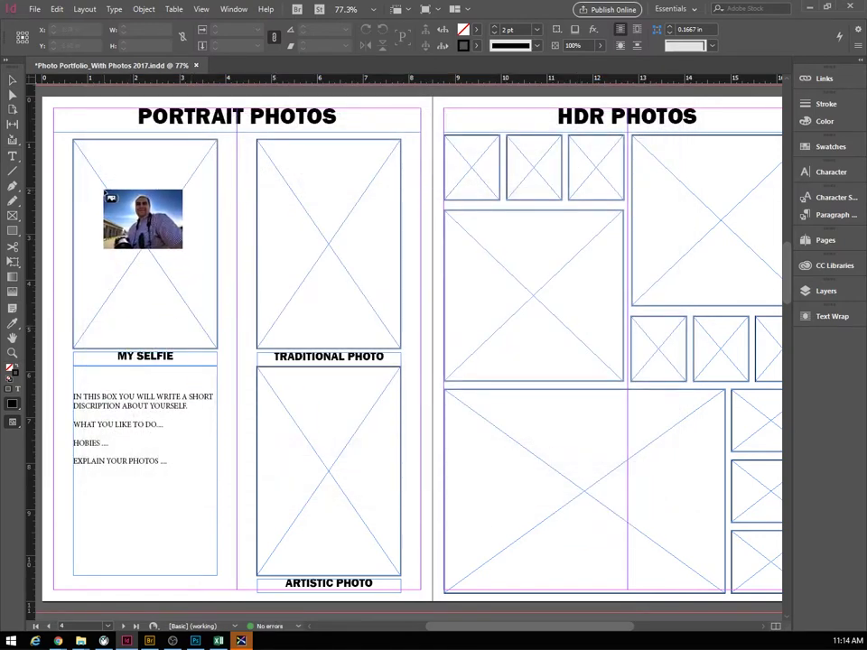
click(108, 195)
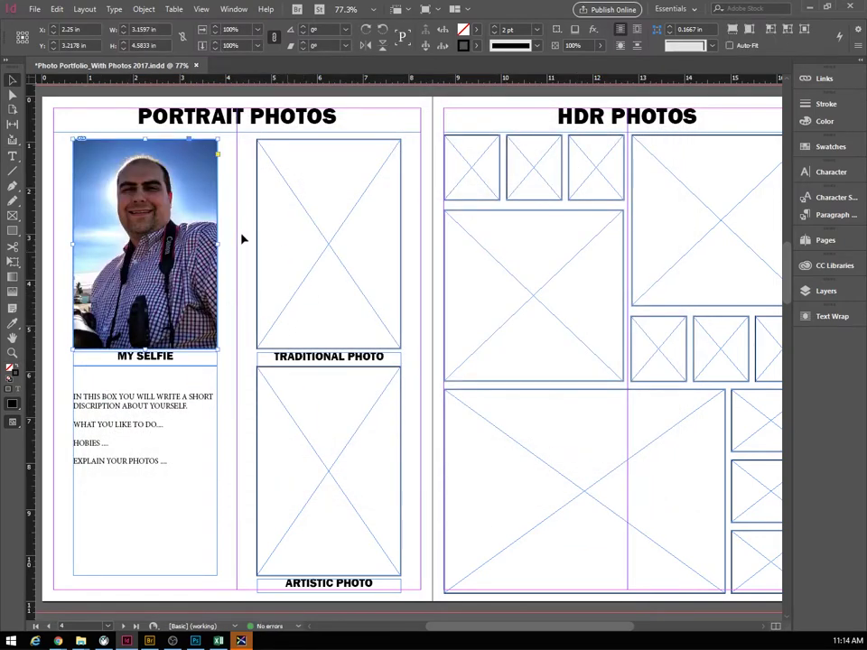
Load the other two portraits using large thumbnails, placing the headshot in the Traditional Photo frame and the long-lens shot in the Artistic Photo frame
click(34, 9)
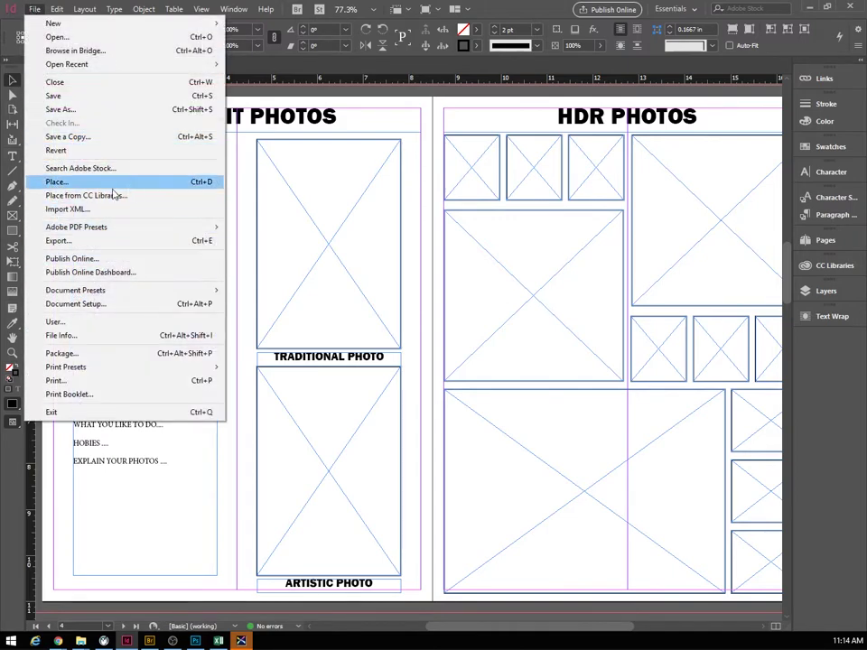
click(56, 182)
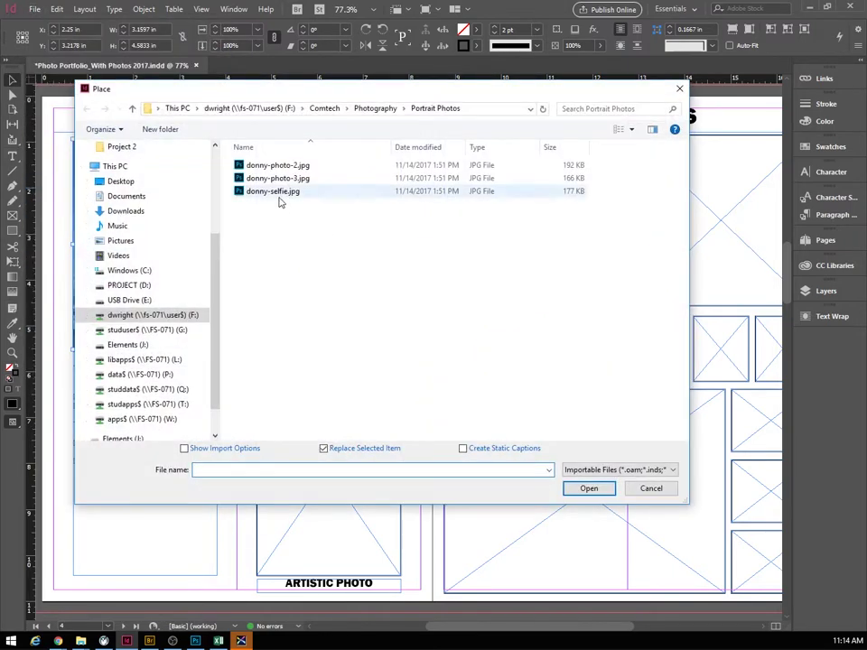
click(631, 130)
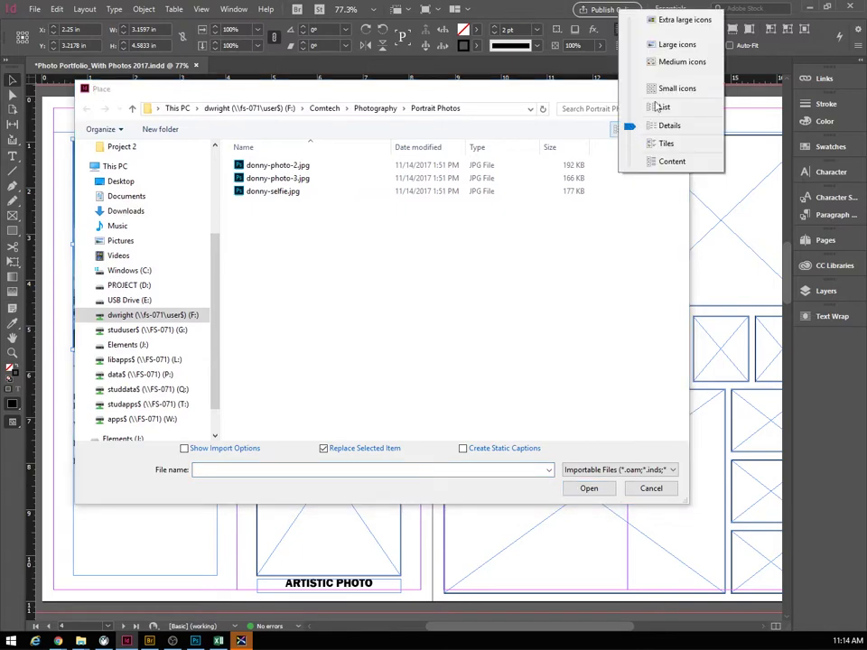
click(675, 44)
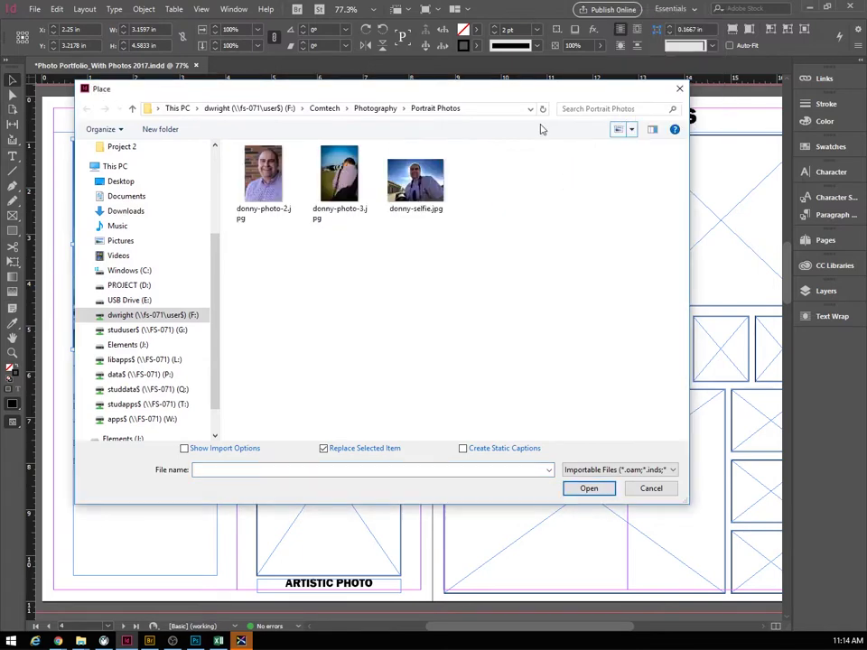
click(259, 170)
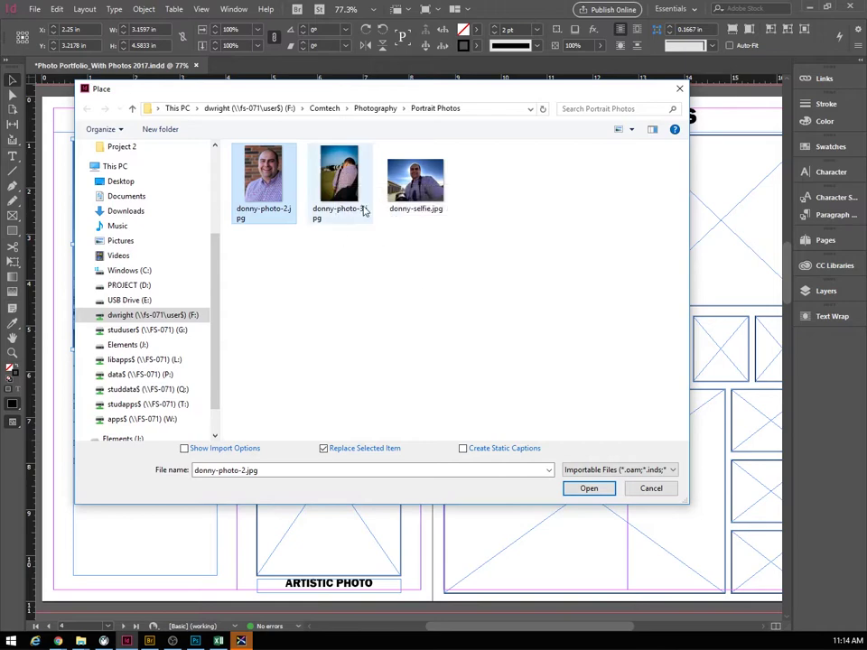
ctrl+click(340, 181)
click(586, 488)
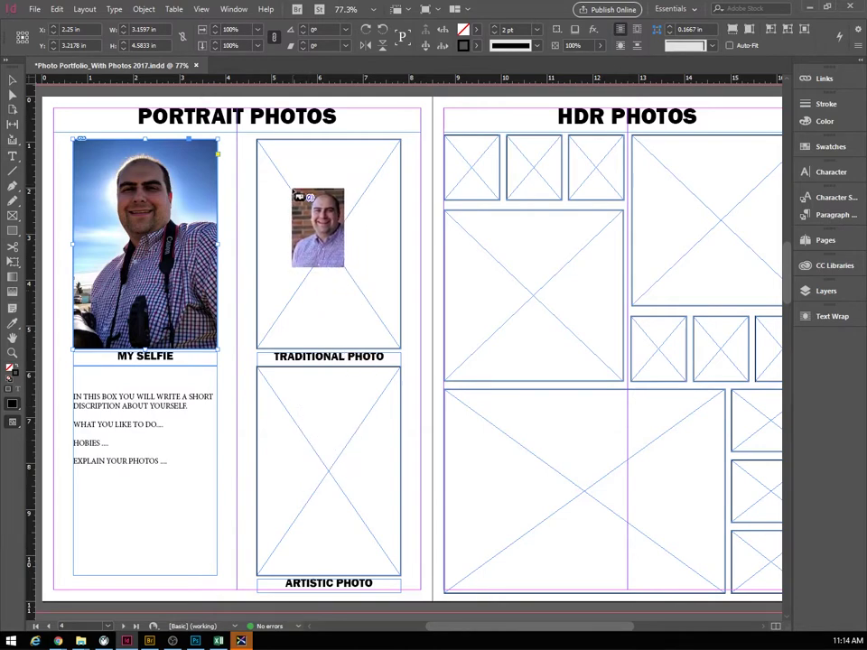
click(291, 190)
click(294, 412)
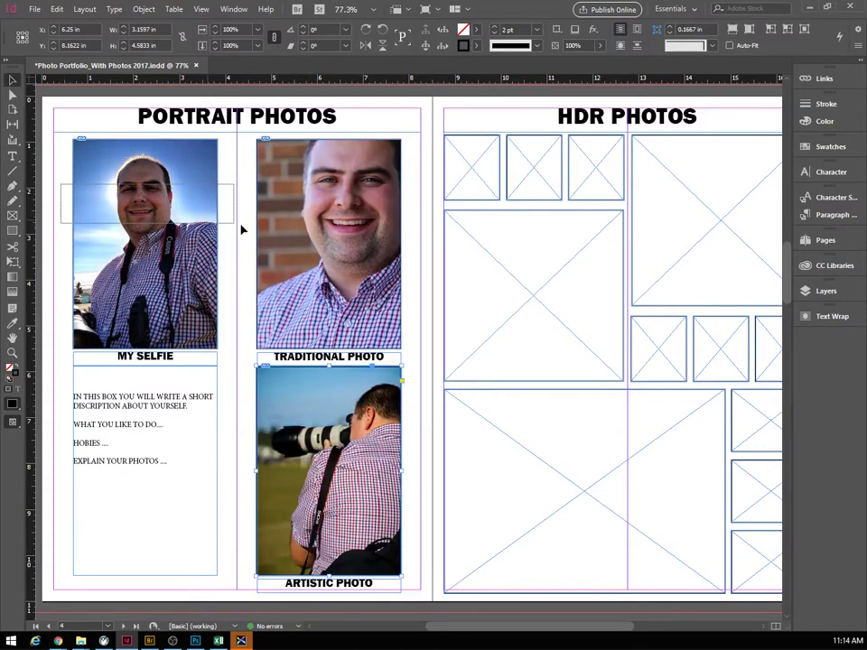
Fill the My Selfie, Traditional Photo and Artistic Photo frames proportionally with their photos
right_click(380, 267)
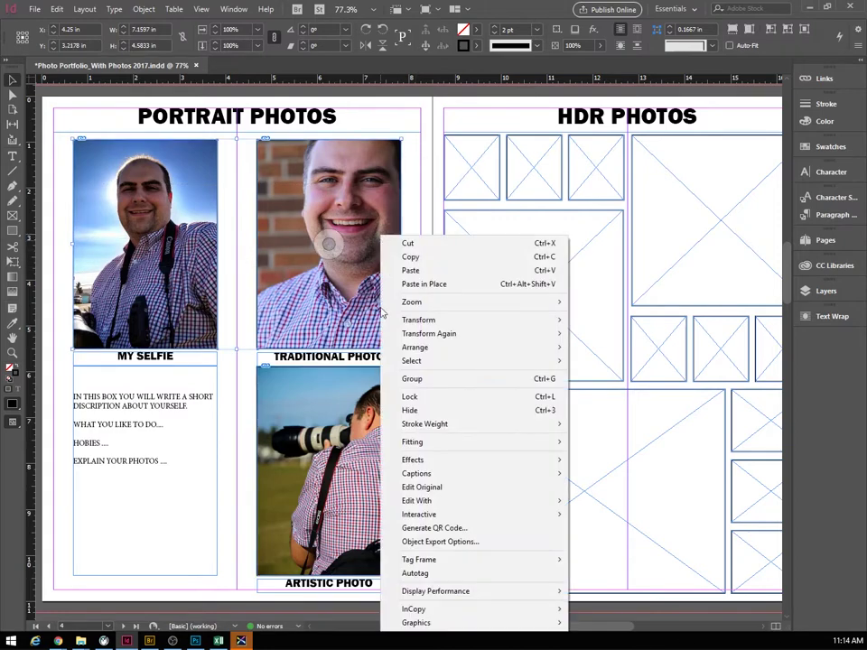
mouse_move(425, 443)
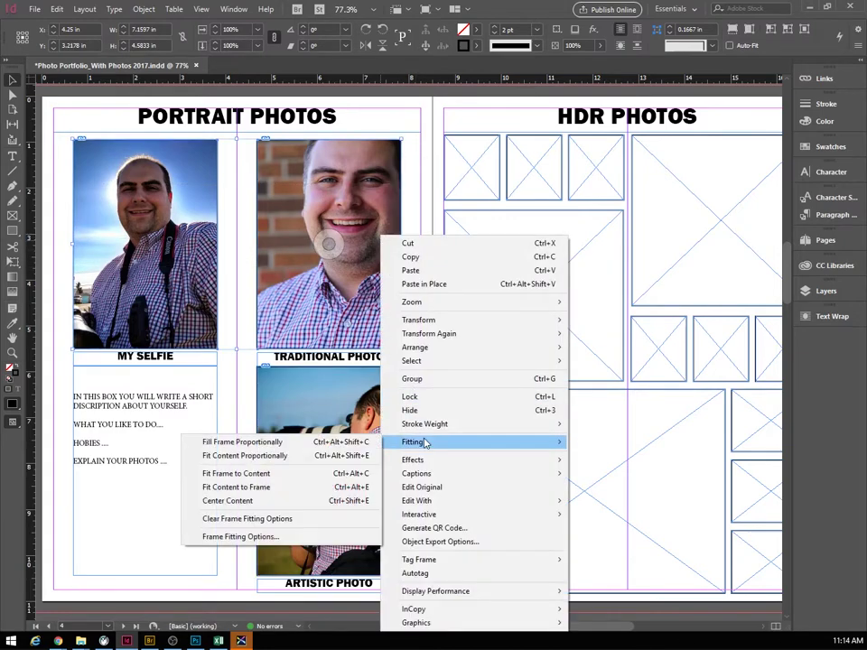
click(307, 443)
right_click(402, 410)
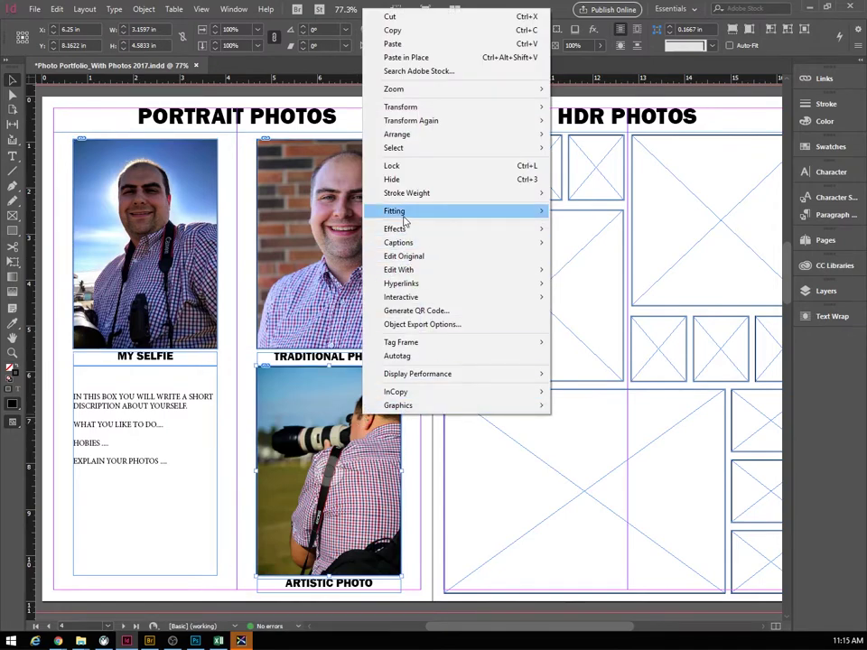
mouse_move(404, 213)
click(215, 217)
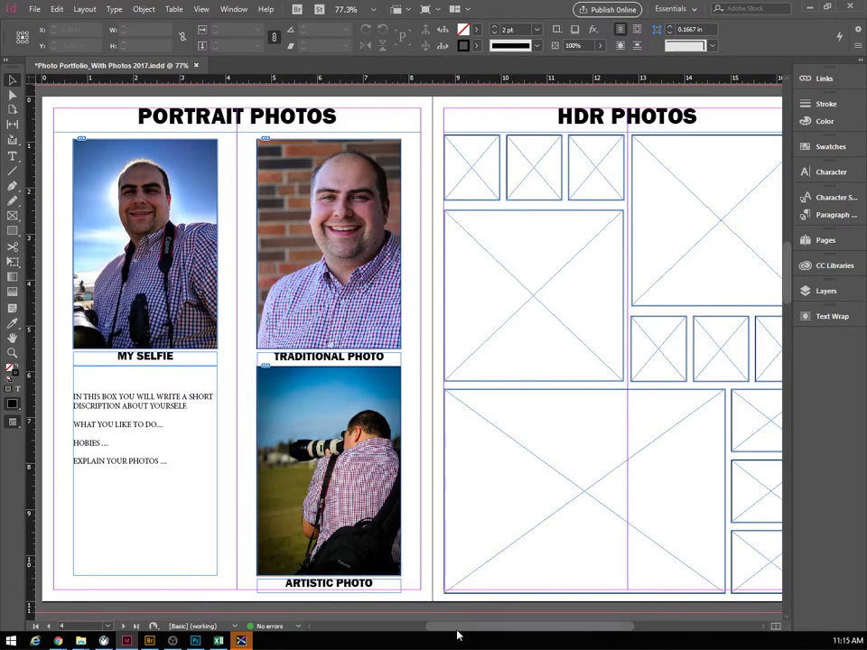
Load the HDR01, HDR02 and HDR3 PSD files from the Photography > HDR folder for placement on the HDR Photos page
drag(457, 636, 493, 635)
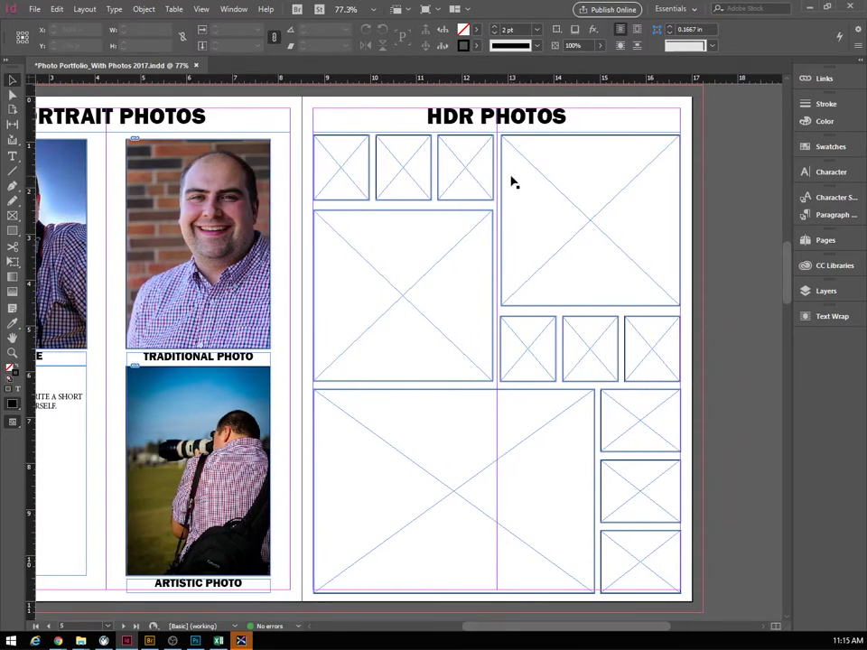
click(32, 10)
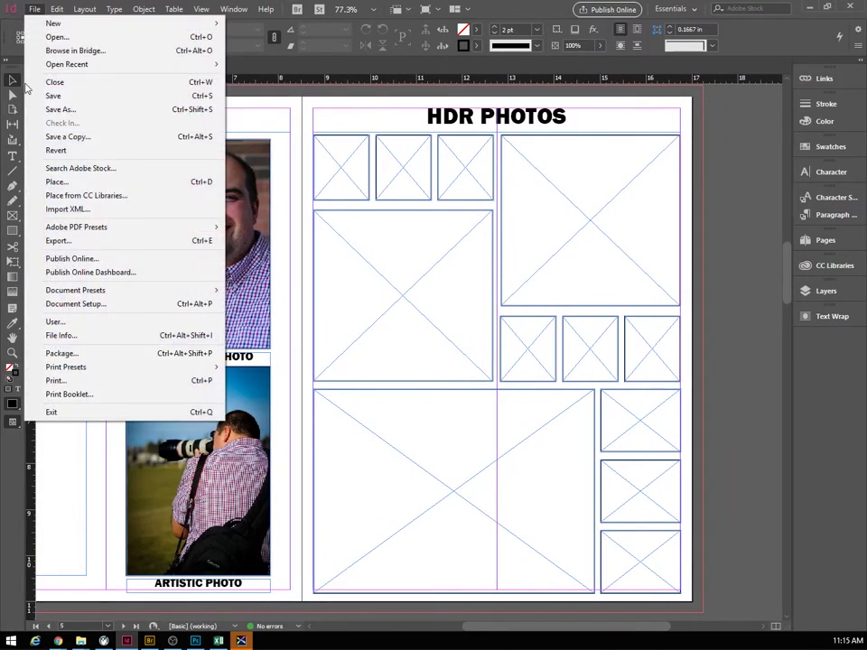
click(57, 182)
click(375, 109)
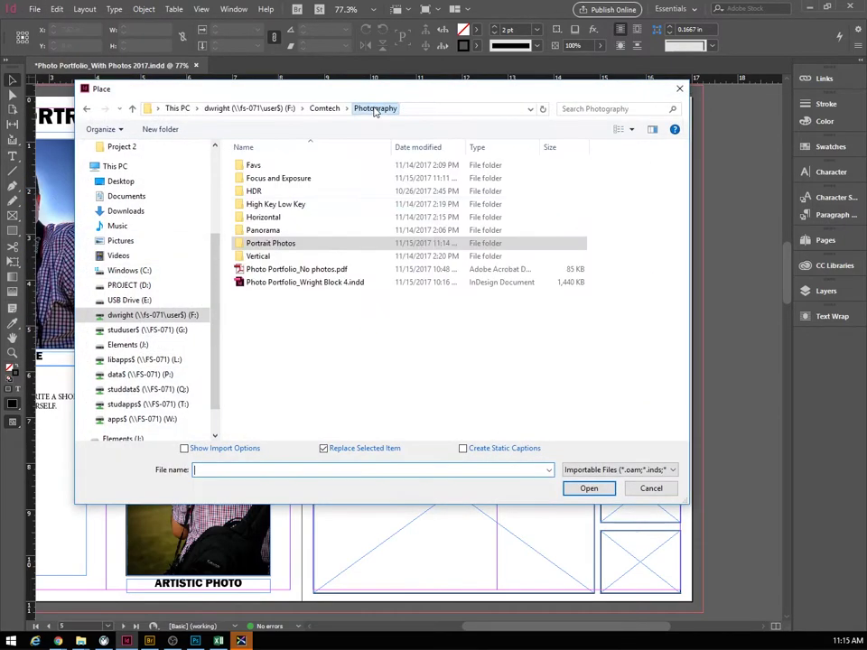
double_click(242, 192)
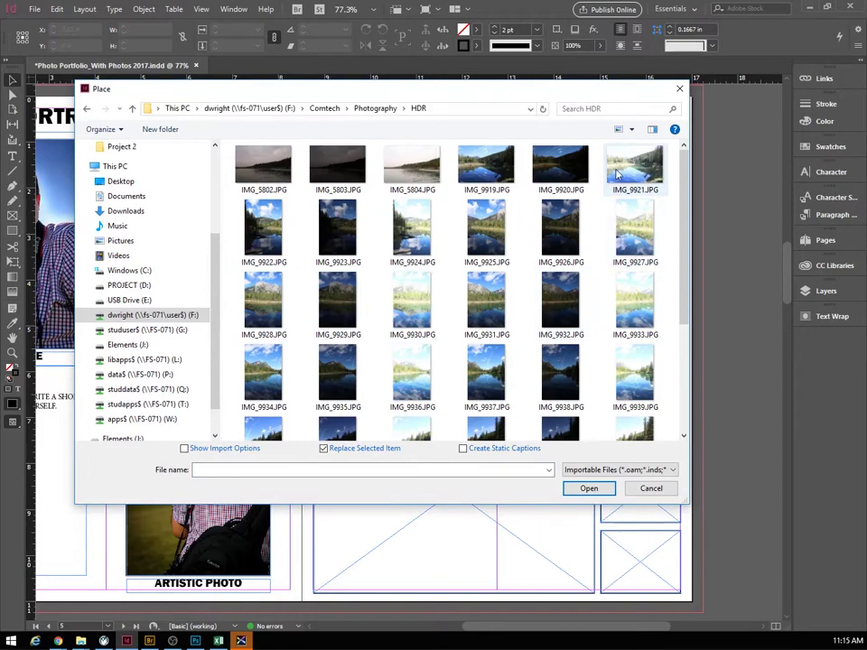
scroll(533, 255, down, 3)
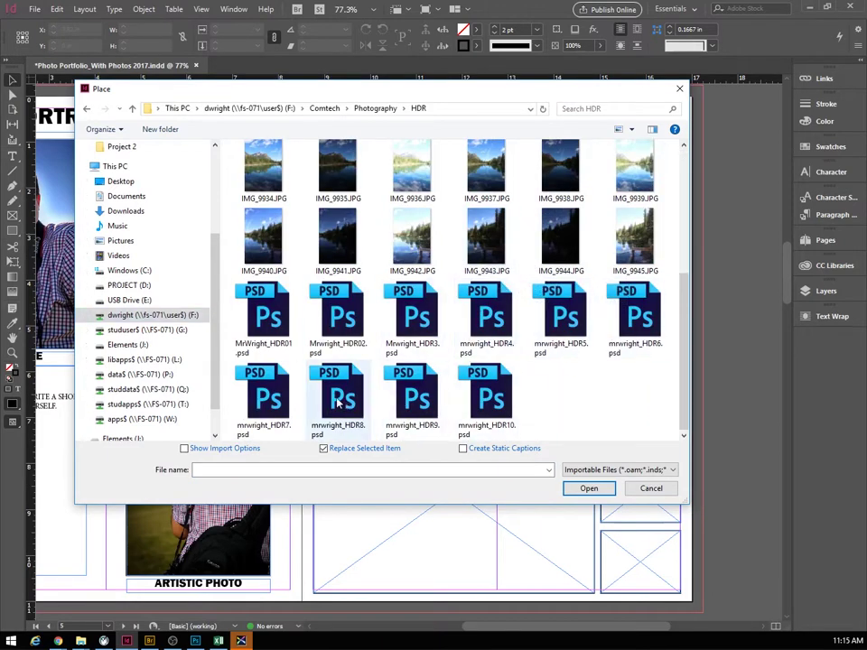
scroll(344, 243, up, 3)
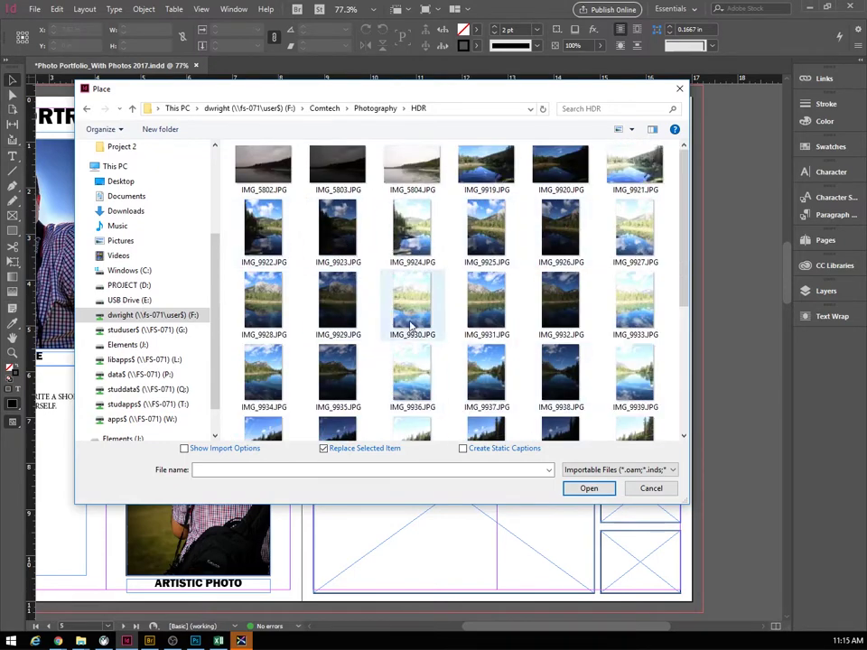
scroll(400, 295, down, 3)
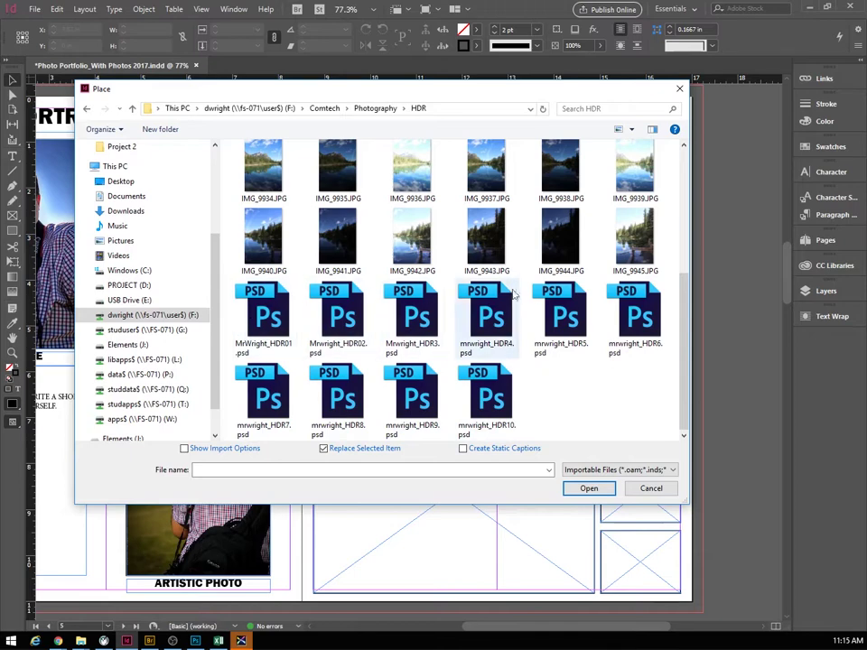
click(267, 334)
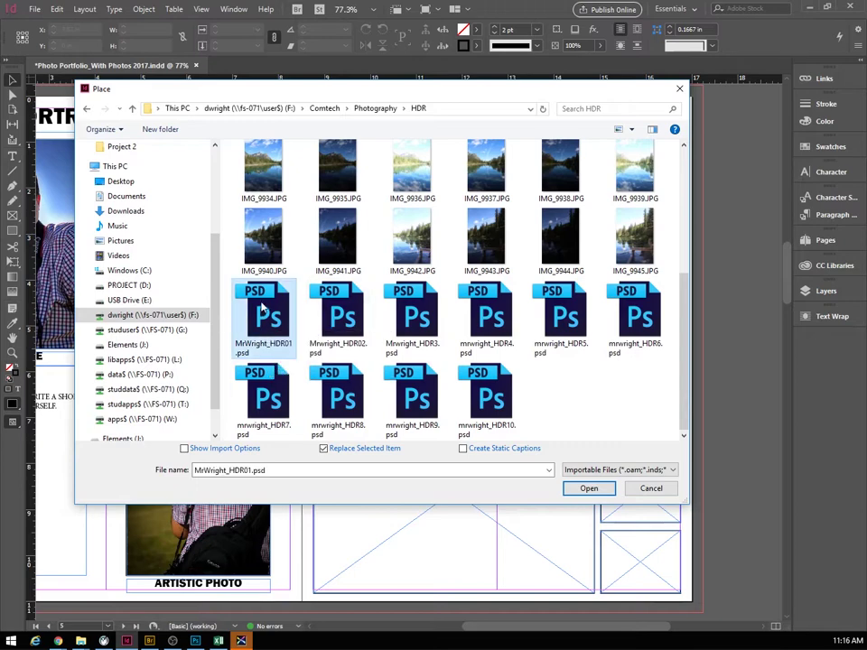
ctrl+click(341, 318)
ctrl+click(419, 315)
click(587, 493)
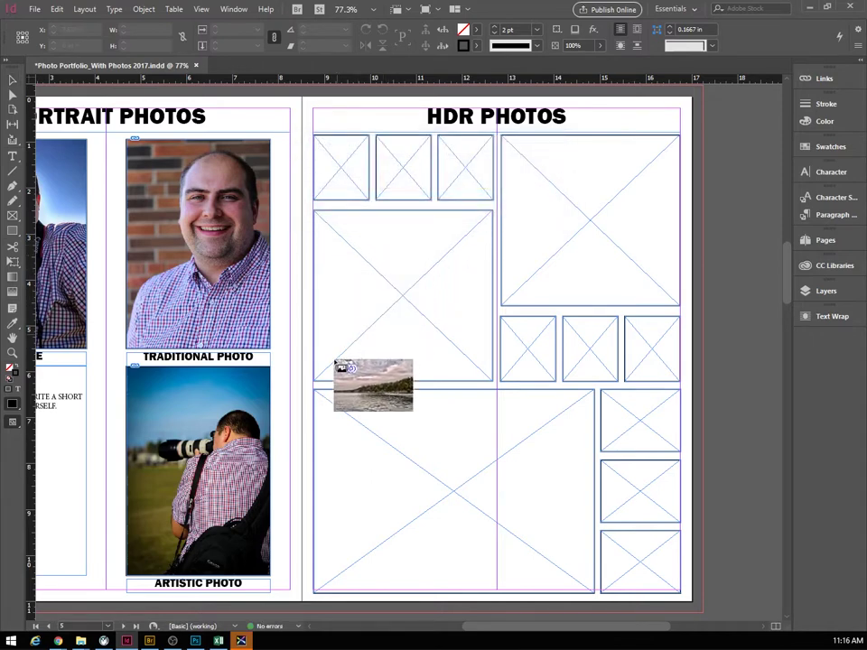
Place the grey lake photo in the large middle frame, the blue lake in the wide bottom frame, and the dock photo in the upper-right frame
click(347, 439)
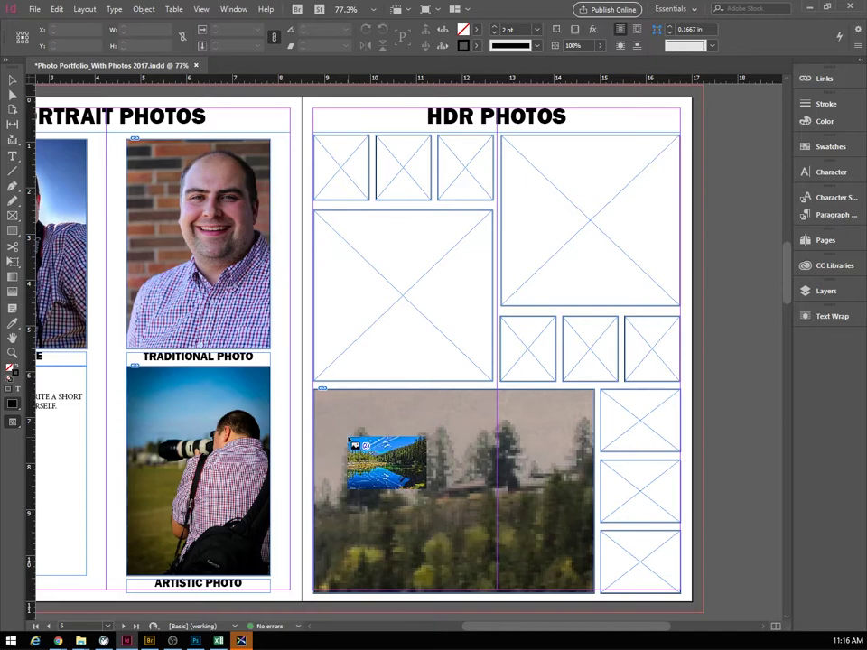
key(ctrl+z)
click(362, 260)
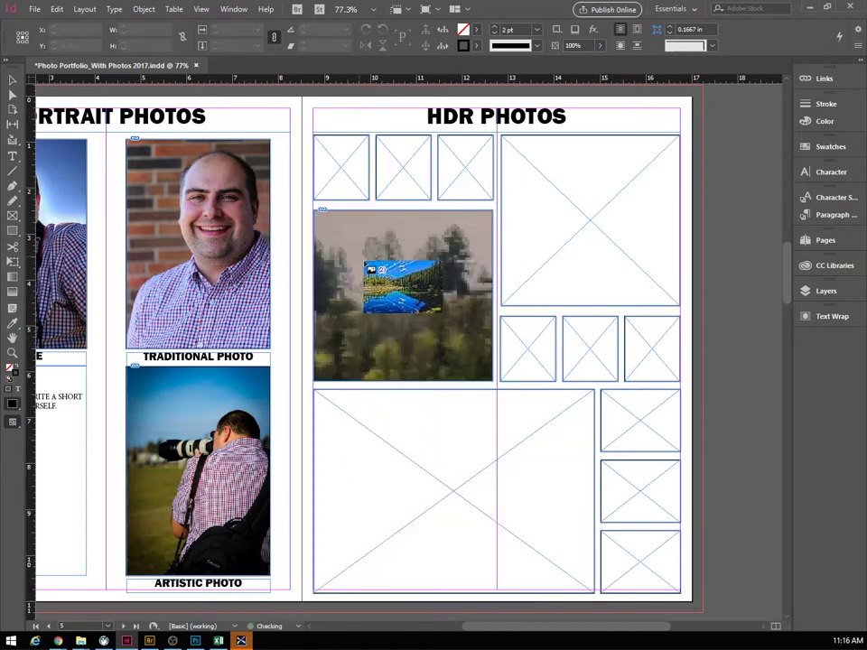
drag(346, 439, 347, 439)
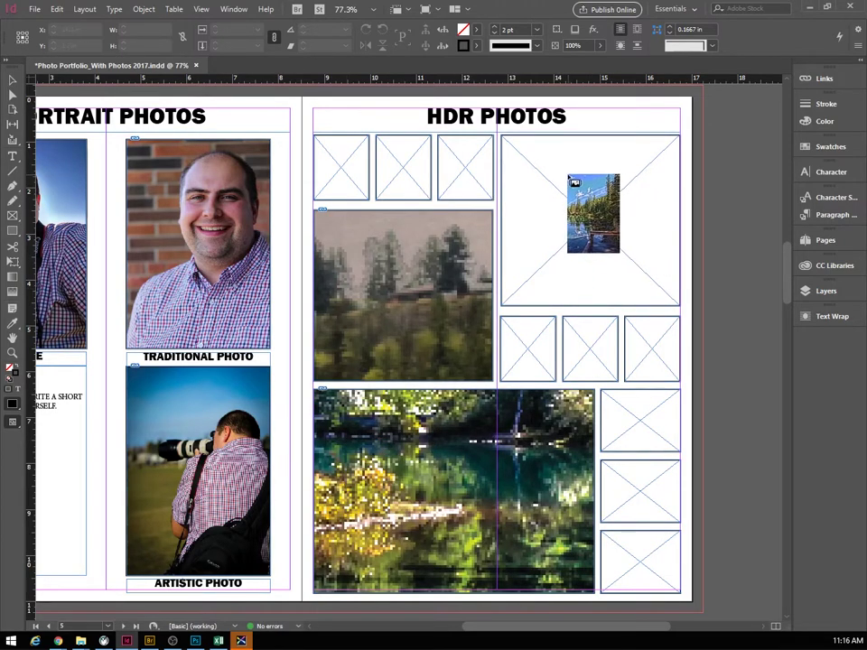
click(569, 180)
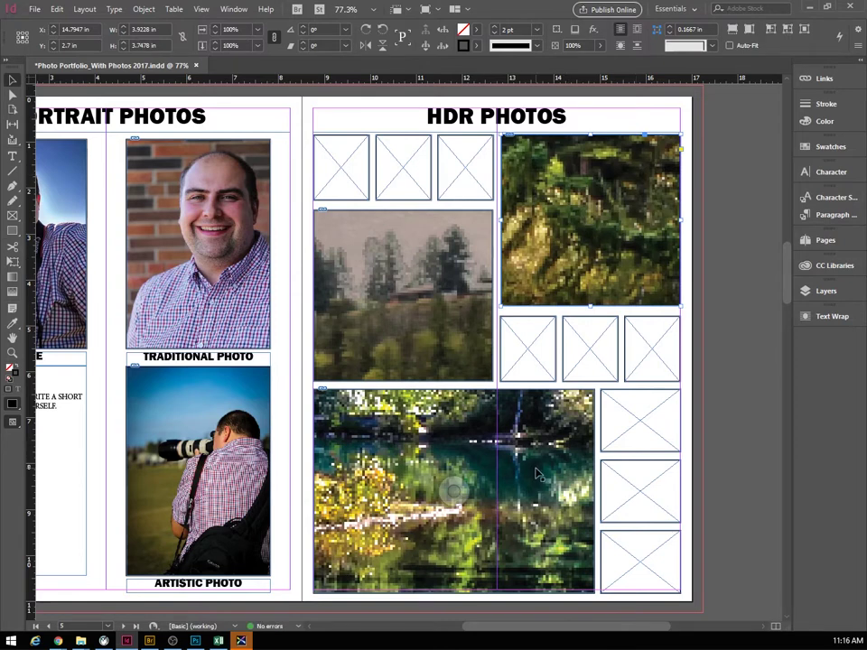
shift+click(456, 341)
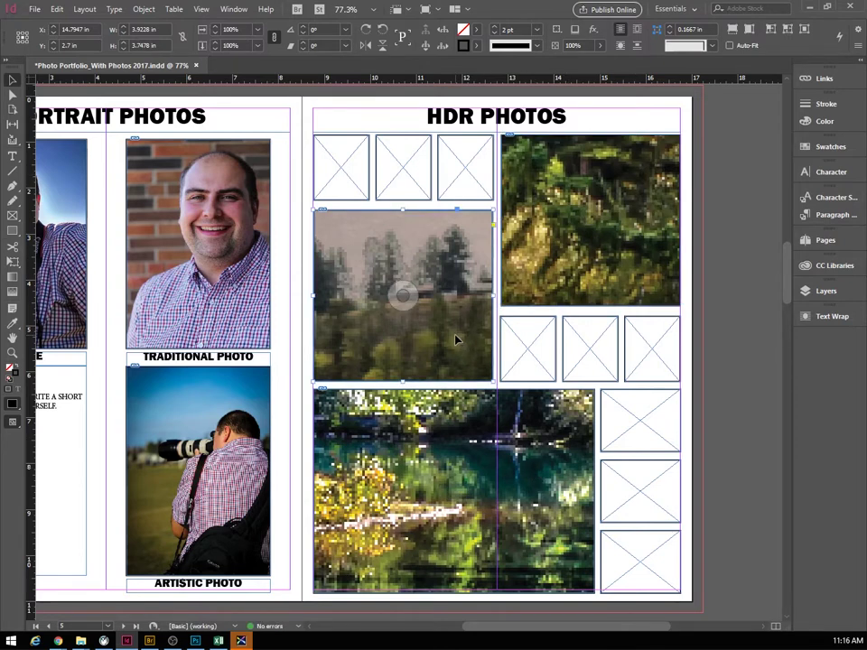
shift+click(533, 470)
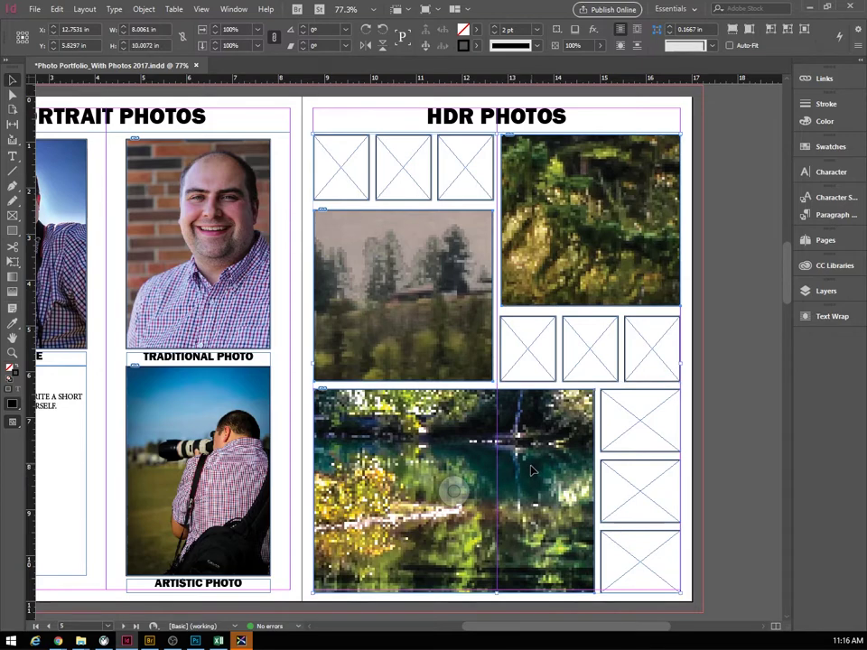
click(306, 296)
Fill the three large HDR frames proportionally with their photos
right_click(422, 255)
mouse_move(486, 415)
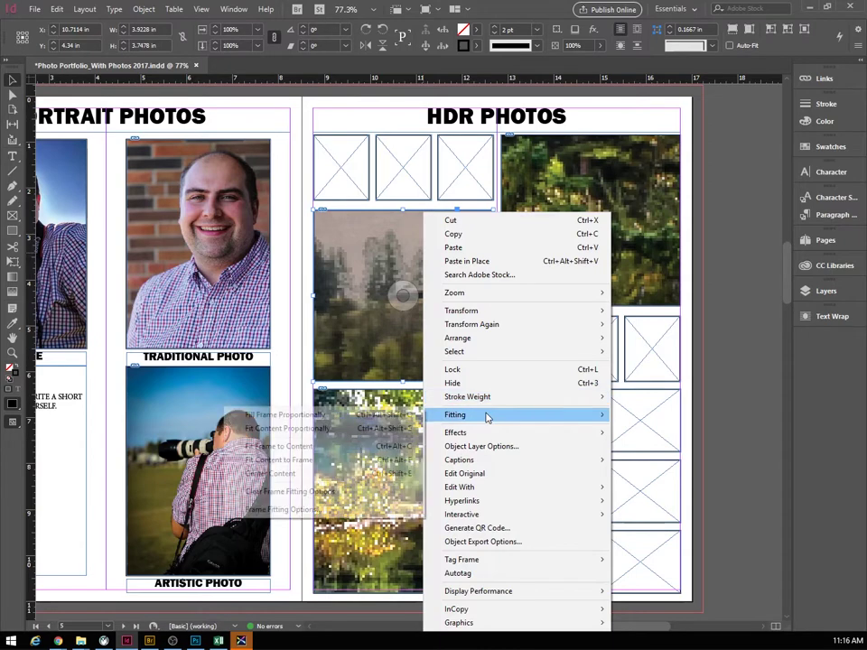
click(342, 418)
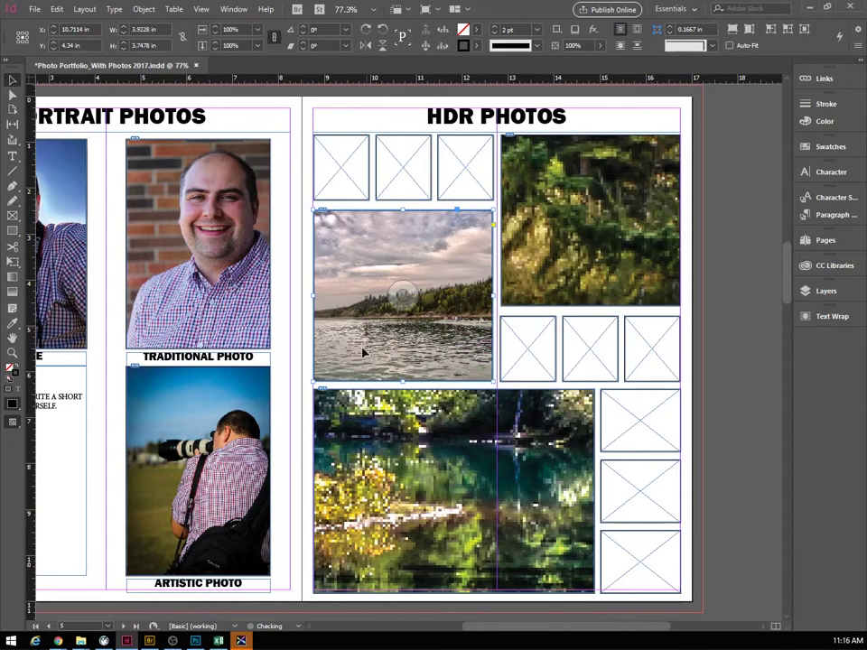
right_click(537, 211)
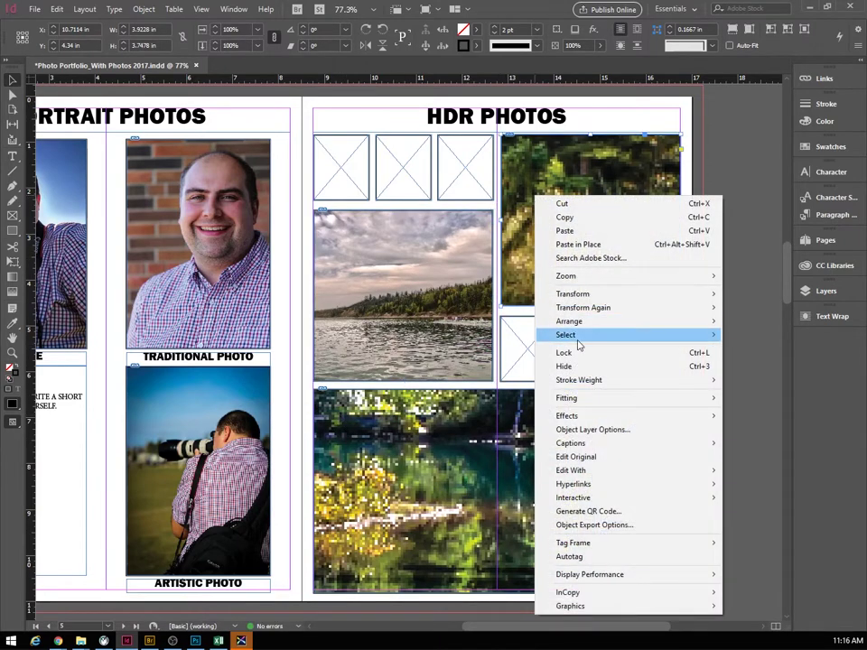
mouse_move(592, 401)
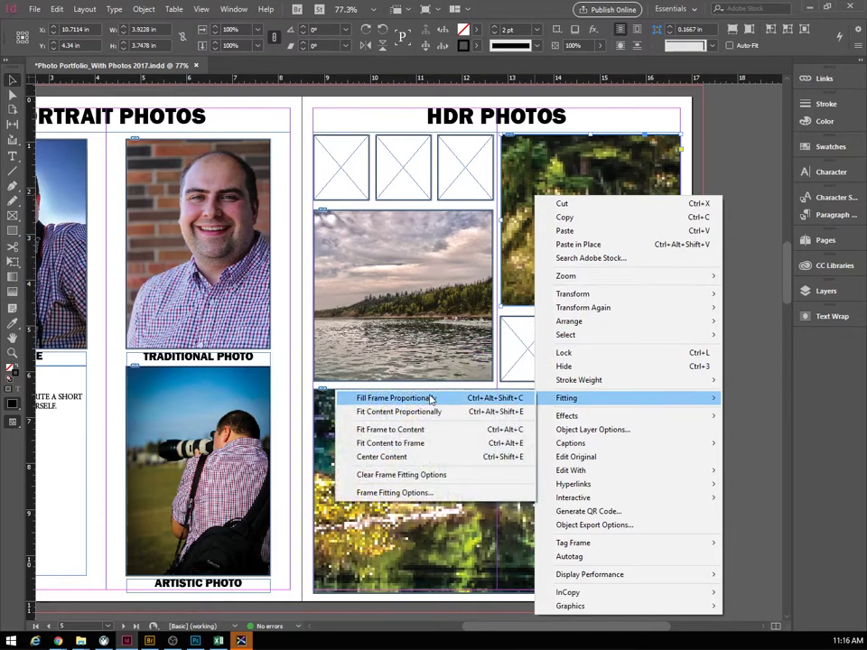
click(432, 399)
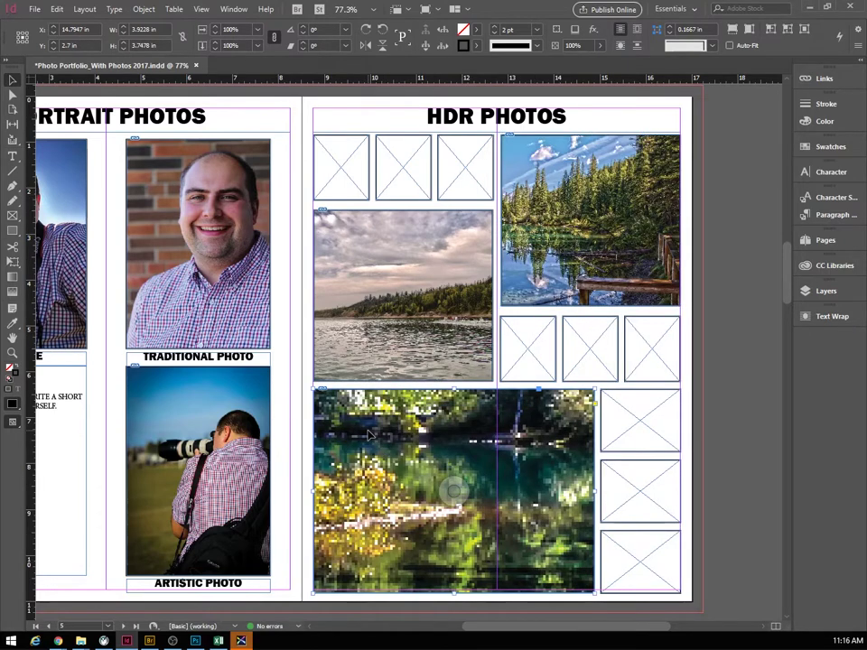
right_click(370, 436)
mouse_move(450, 217)
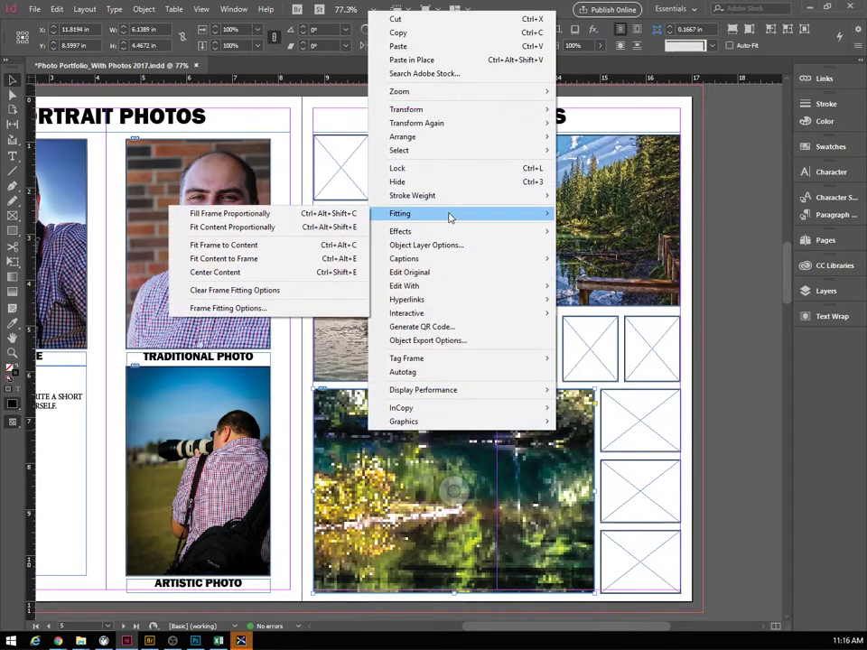
click(289, 216)
Shift the dock photo down inside its frame to a Y offset of about 2.24 in
click(551, 186)
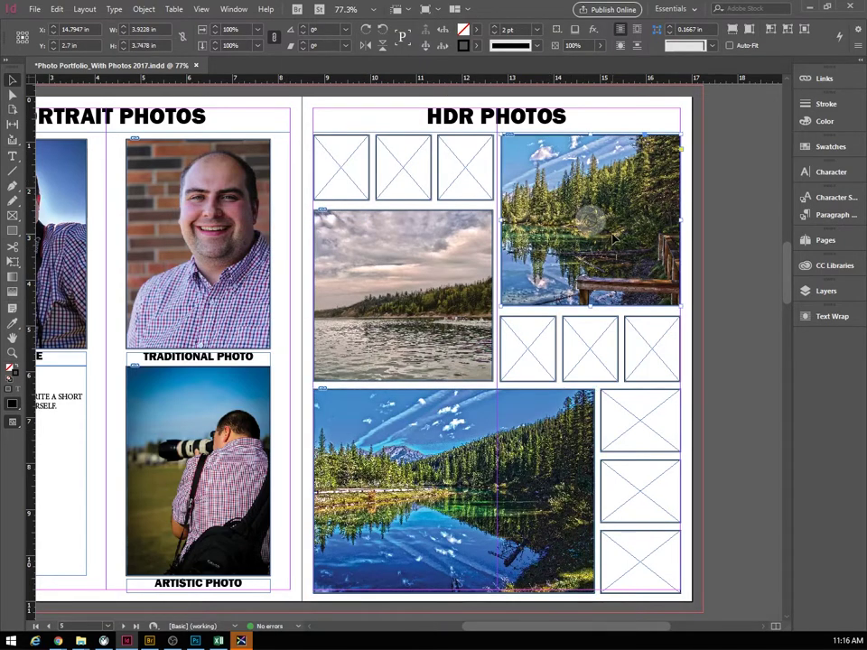
drag(593, 228, 625, 267)
key(Down)
key(Down)
key(Down)
key(Down)
key(Down)
key(Down)
key(Down)
key(Down)
key(Down)
key(Down)
key(Down)
key(Down)
key(Down)
key(Down)
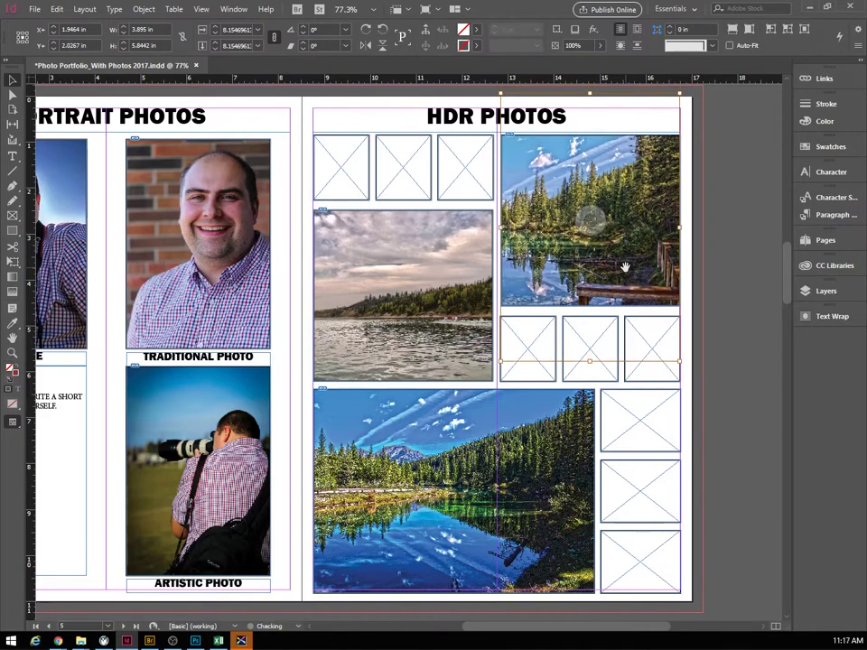
key(Down)
key(Down)
key(Down)
key(Down)
key(Down)
key(Down)
key(Down)
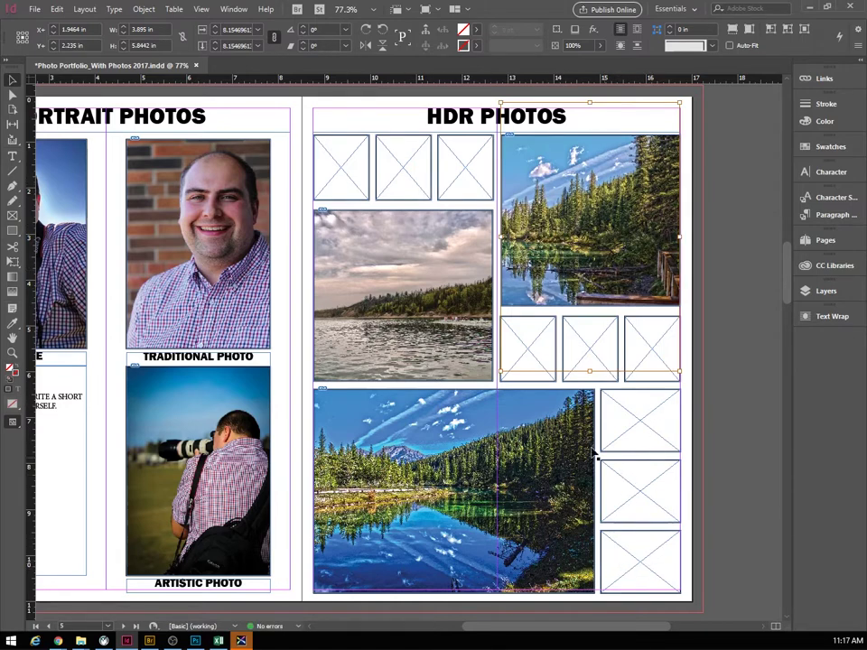
Shift the grey lake photo left inside its frame to an X offset of about 1.29 in, leaving it deselected
click(376, 352)
mouse_move(401, 300)
mouse_down()
mouse_move(389, 307)
mouse_move(384, 299)
mouse_move(397, 309)
mouse_up()
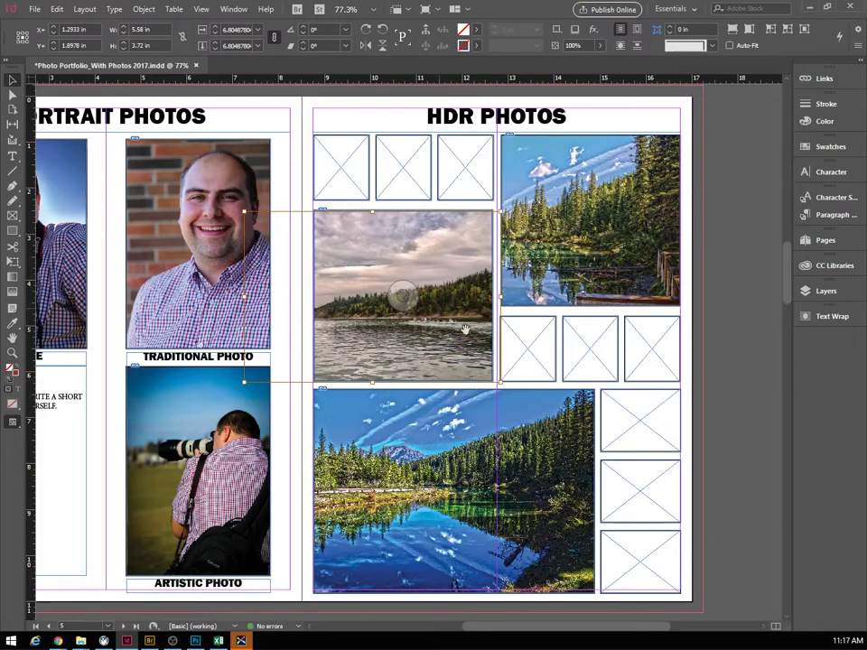
click(308, 482)
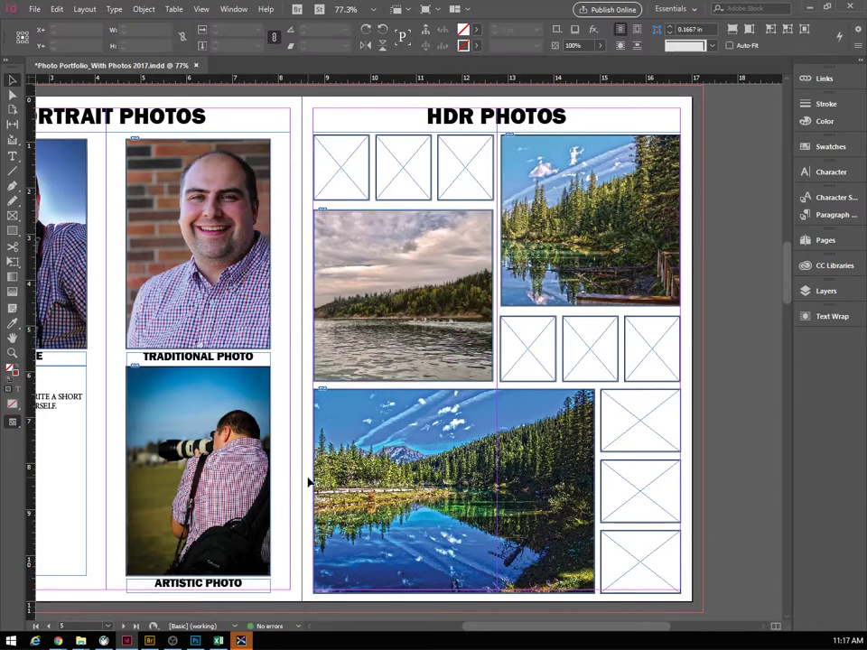
Load nine source exposures from the HDR folder for placement: IMG_5802 to IMG_5804, IMG_9919 to IMG_9921 and IMG_9943 to IMG_9945
click(34, 9)
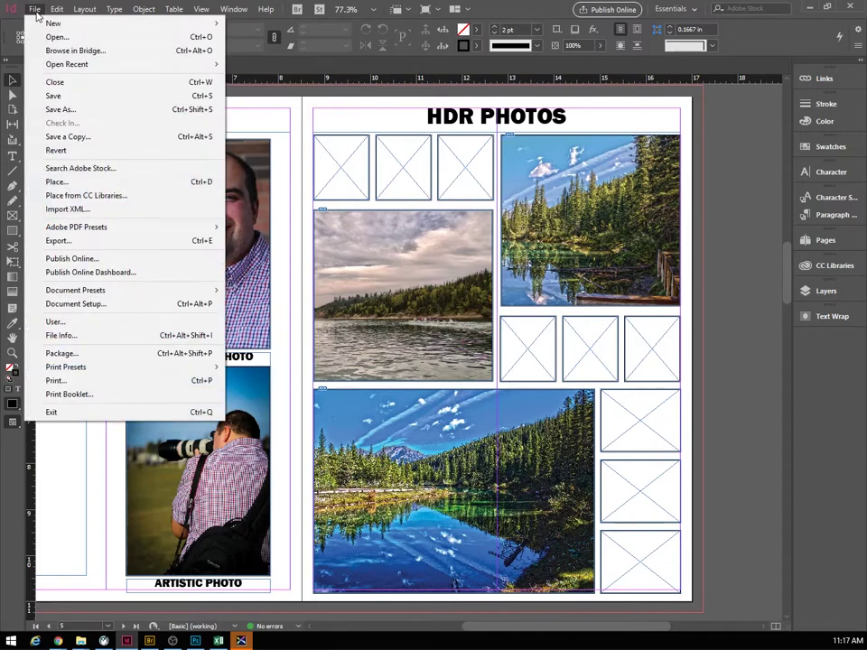
click(56, 181)
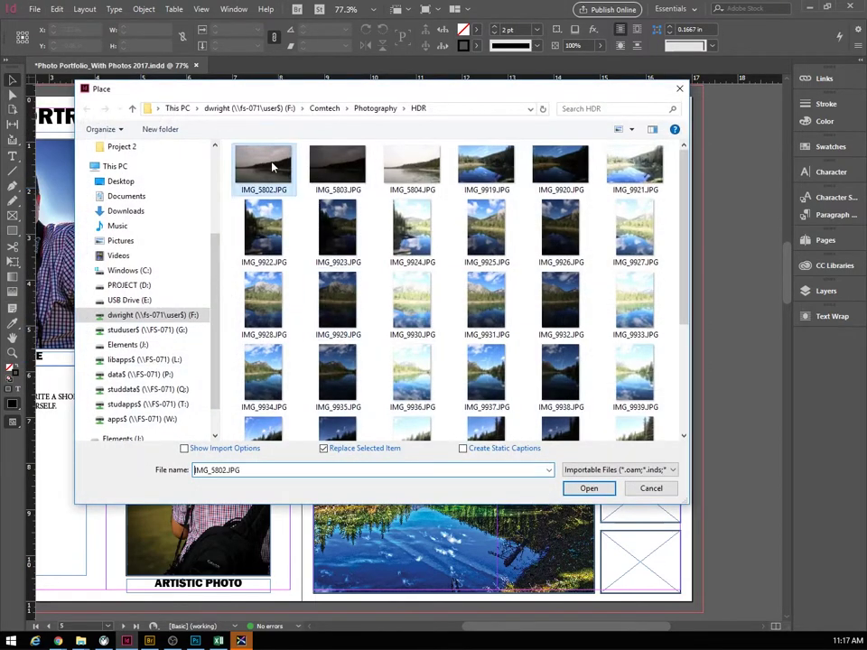
ctrl+click(347, 172)
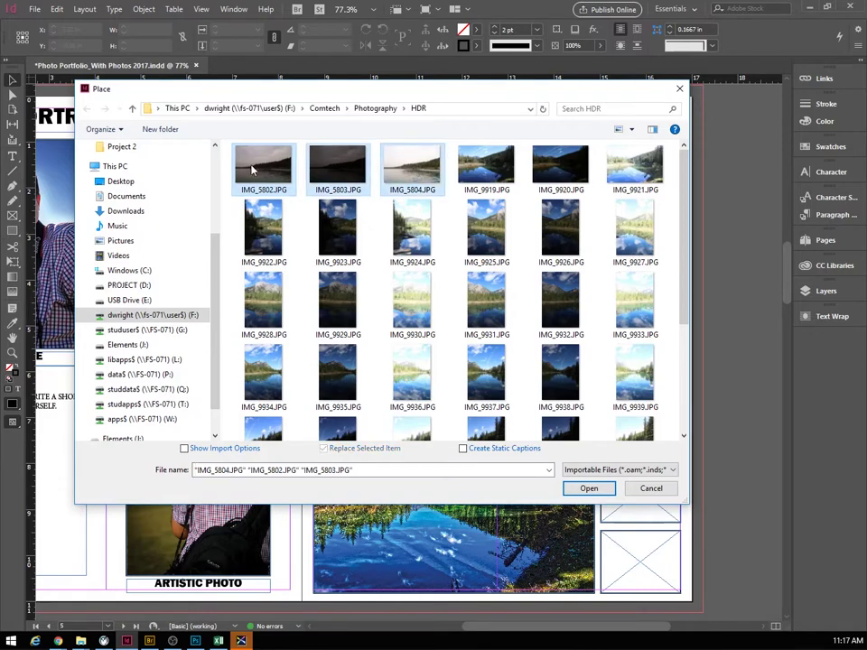
ctrl+click(560, 168)
ctrl+click(634, 167)
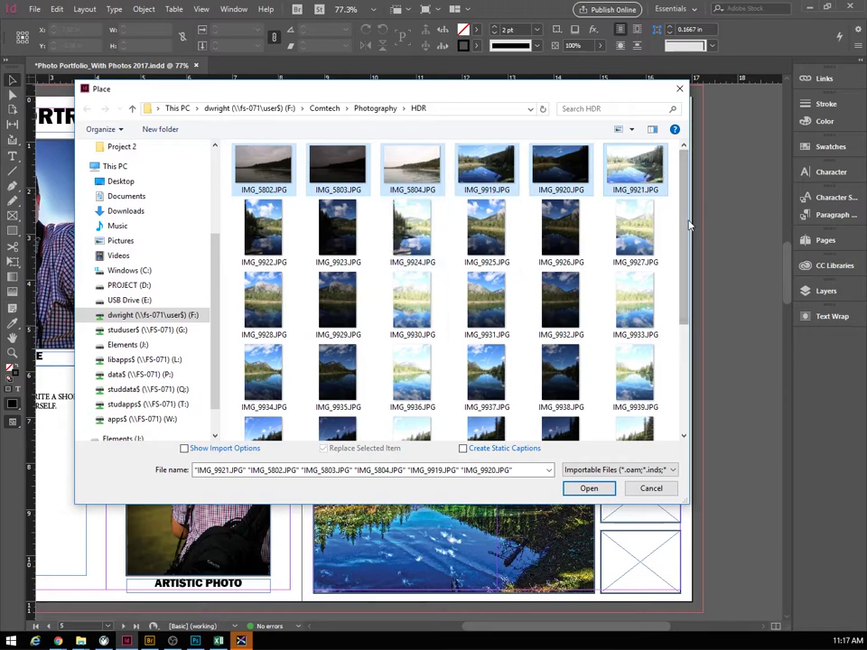
drag(687, 222, 688, 340)
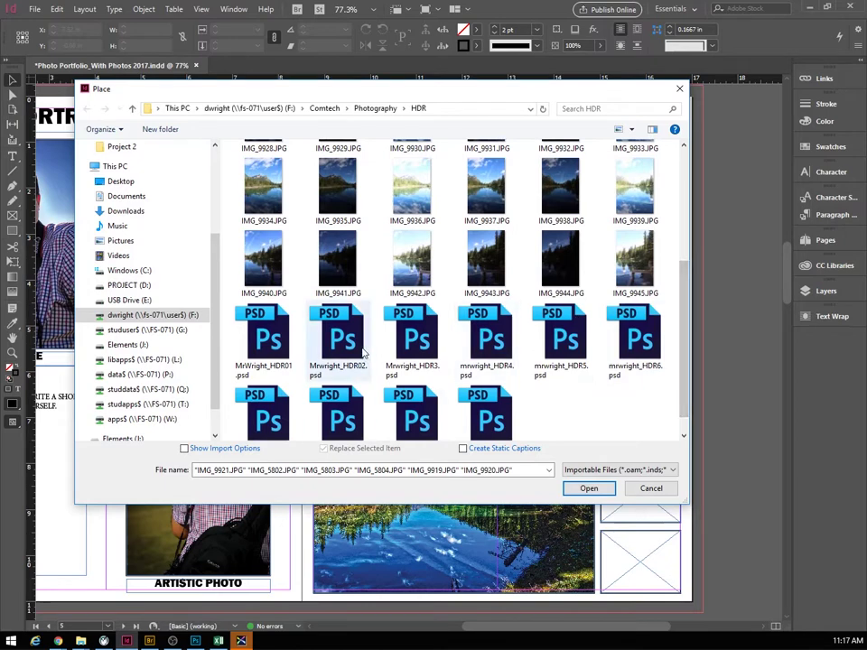
ctrl+click(635, 260)
ctrl+click(560, 260)
ctrl+click(496, 262)
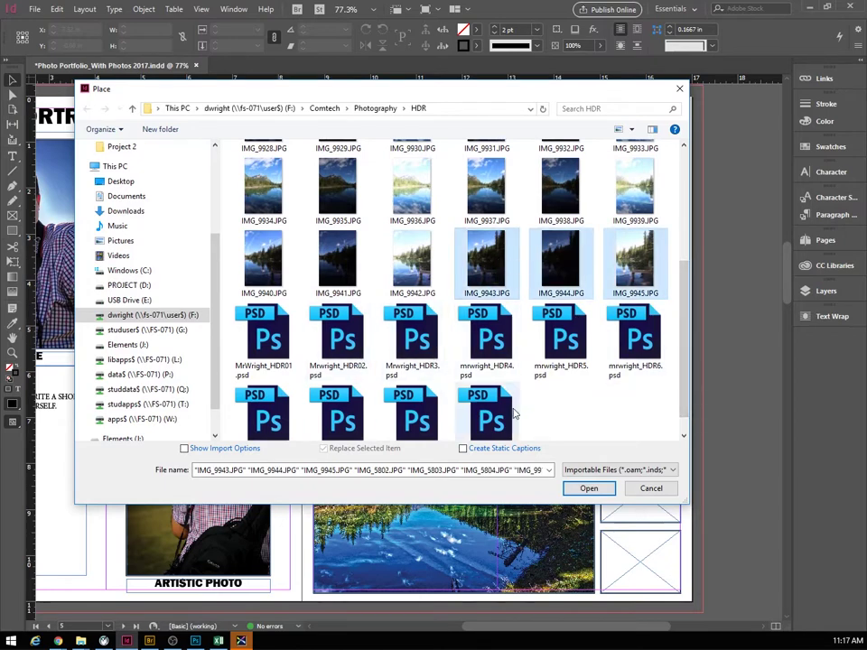
scroll(684, 361, up, 3)
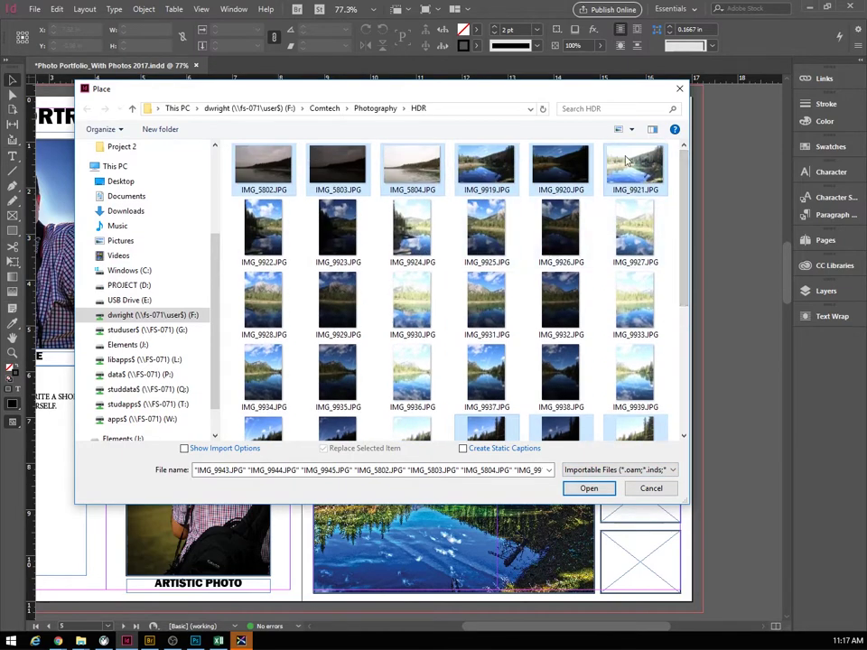
scroll(520, 253, down, 3)
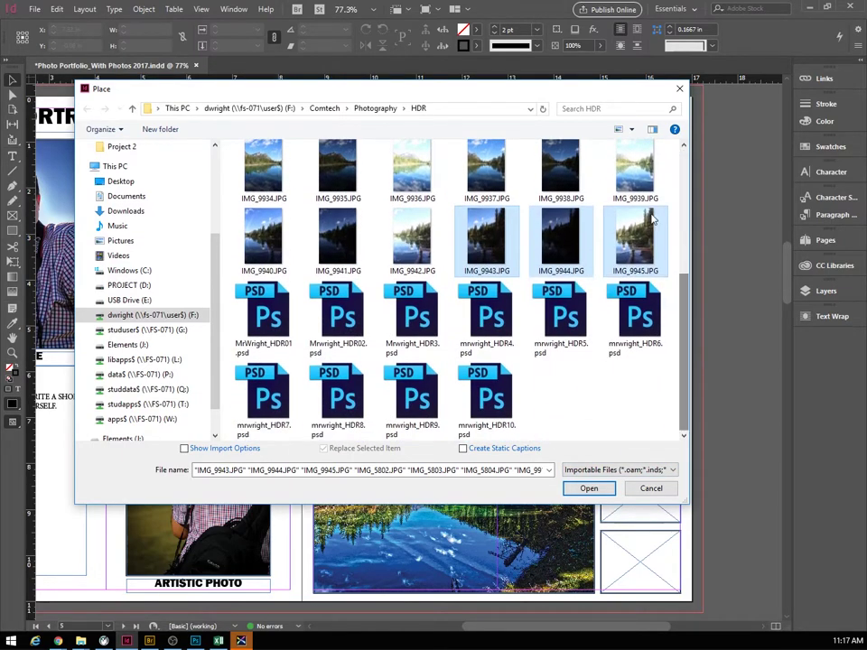
click(587, 489)
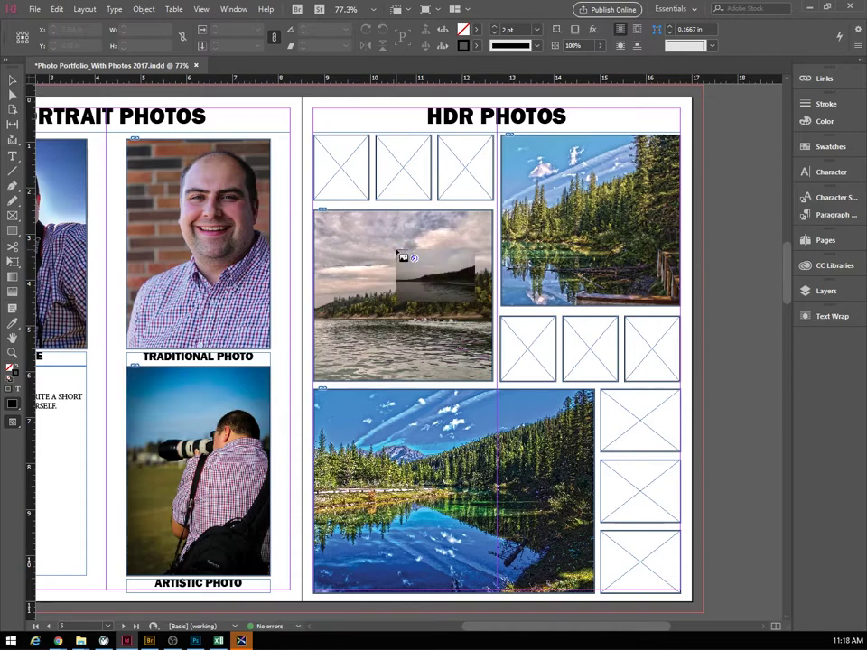
Place the nine loaded exposures in the small frames: IMG_5802–5804 above the grey lake photo, IMG_9919–9921 beside the large lake photo, IMG_9943–9945 below the dock photo
click(333, 167)
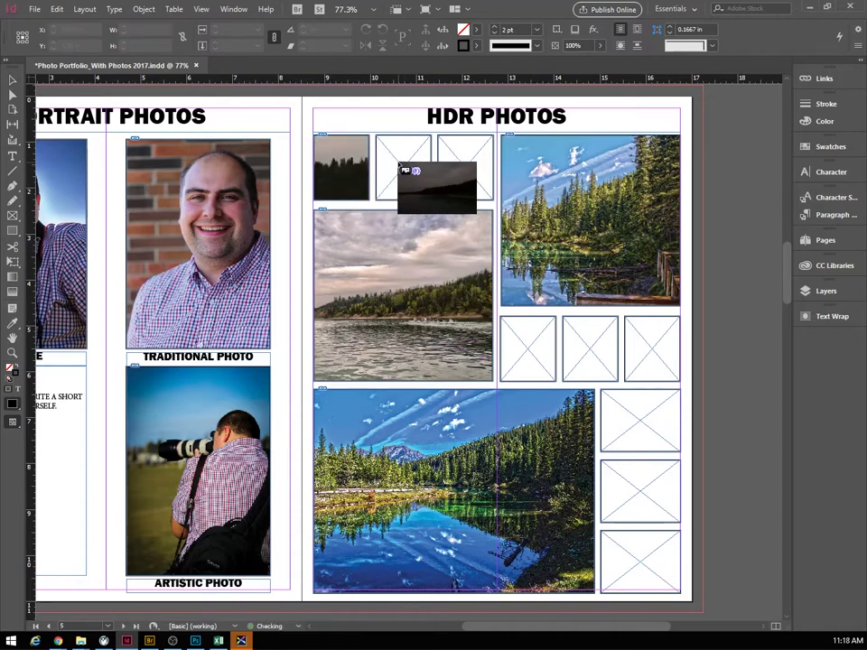
click(401, 168)
click(449, 162)
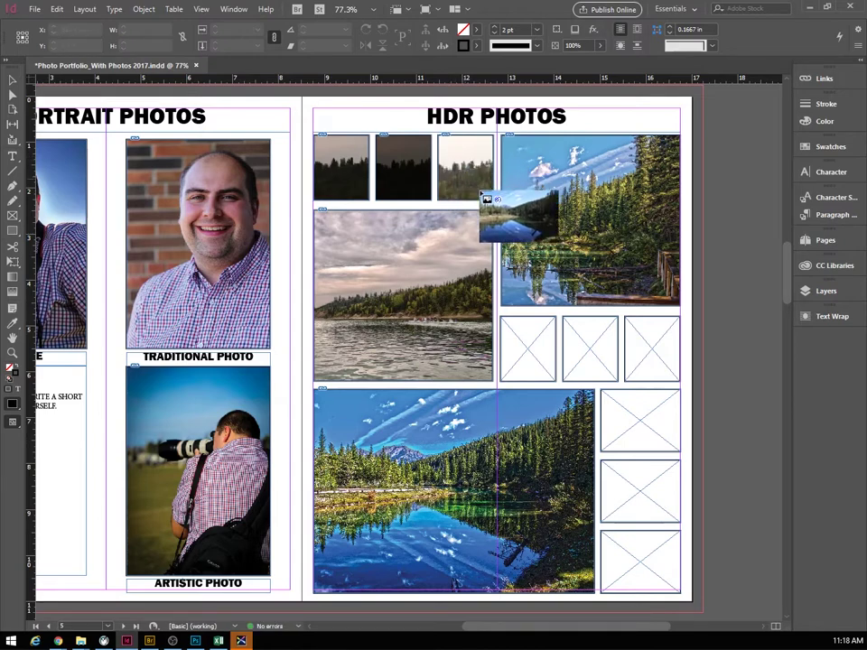
click(634, 425)
click(638, 487)
click(641, 555)
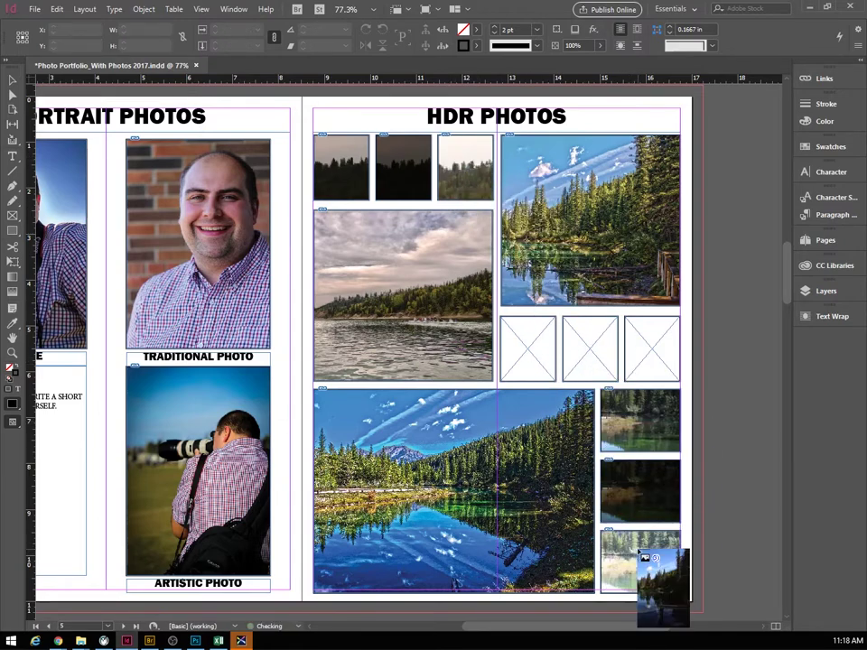
click(537, 348)
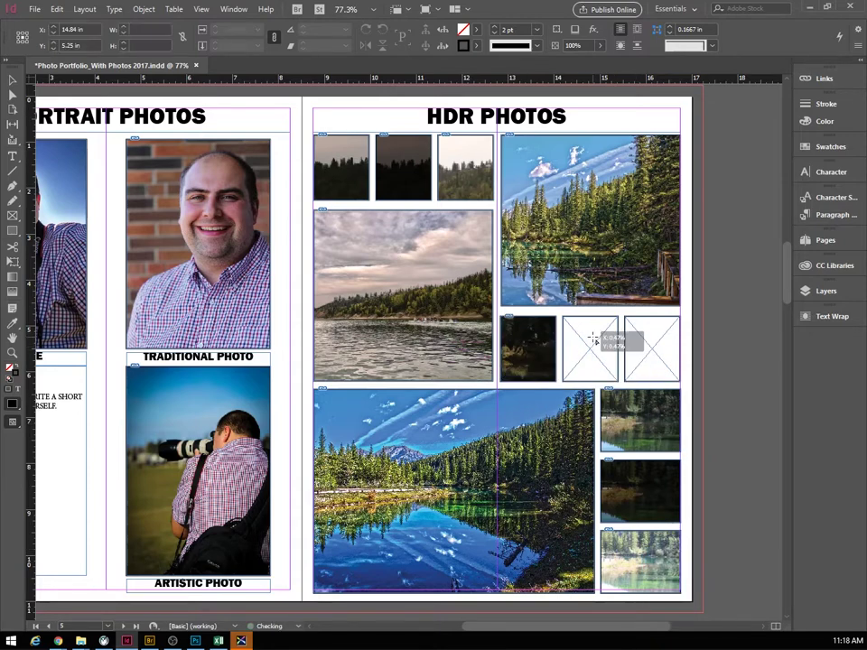
click(593, 341)
click(655, 346)
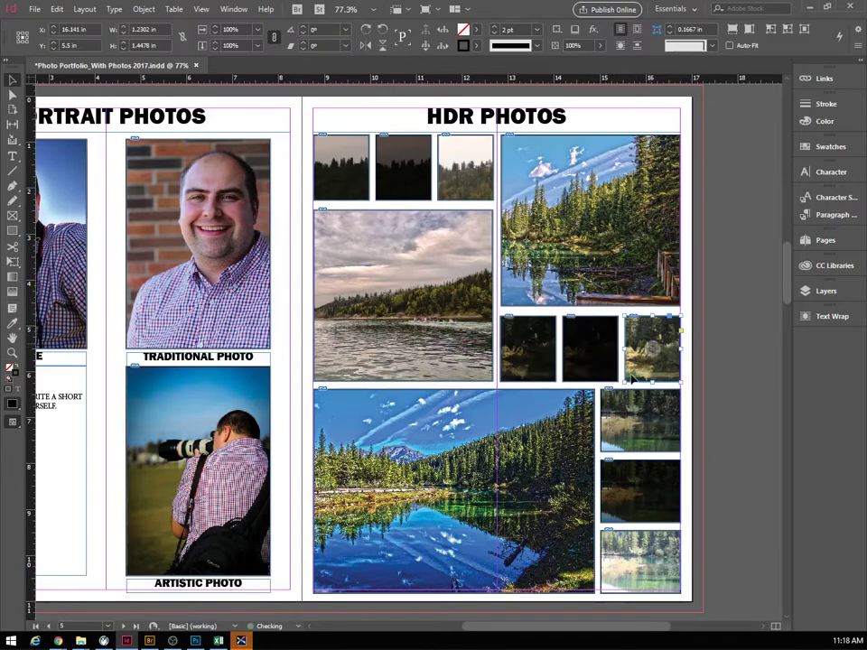
Fill the three small frames above the grey lake photo proportionally with their exposures
click(309, 145)
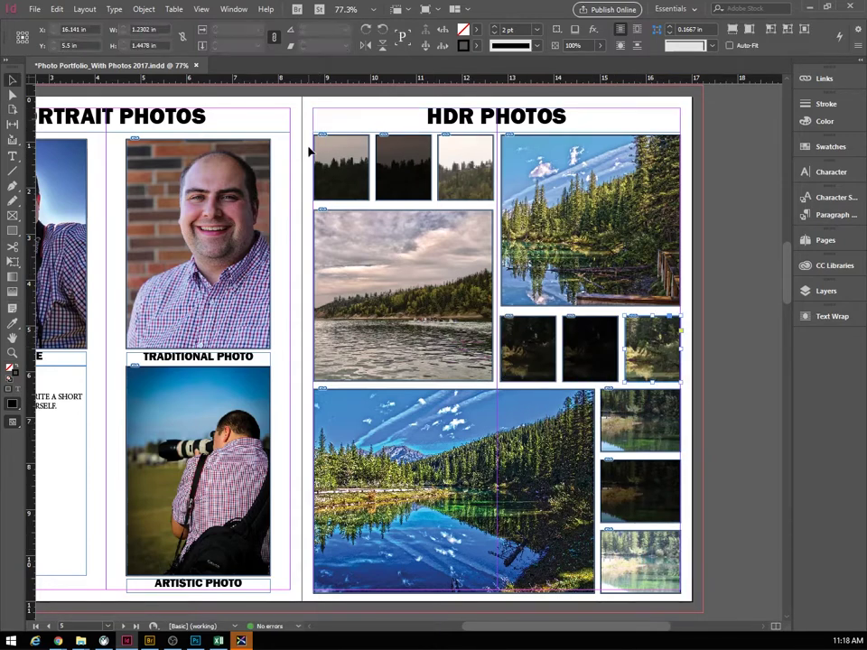
drag(479, 188, 481, 190)
right_click(466, 166)
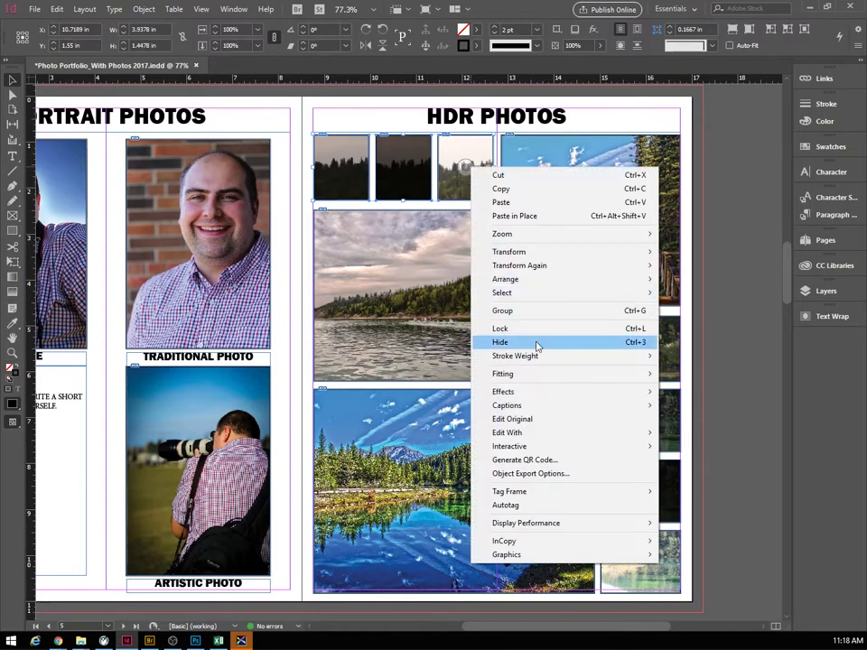
mouse_move(549, 383)
click(352, 374)
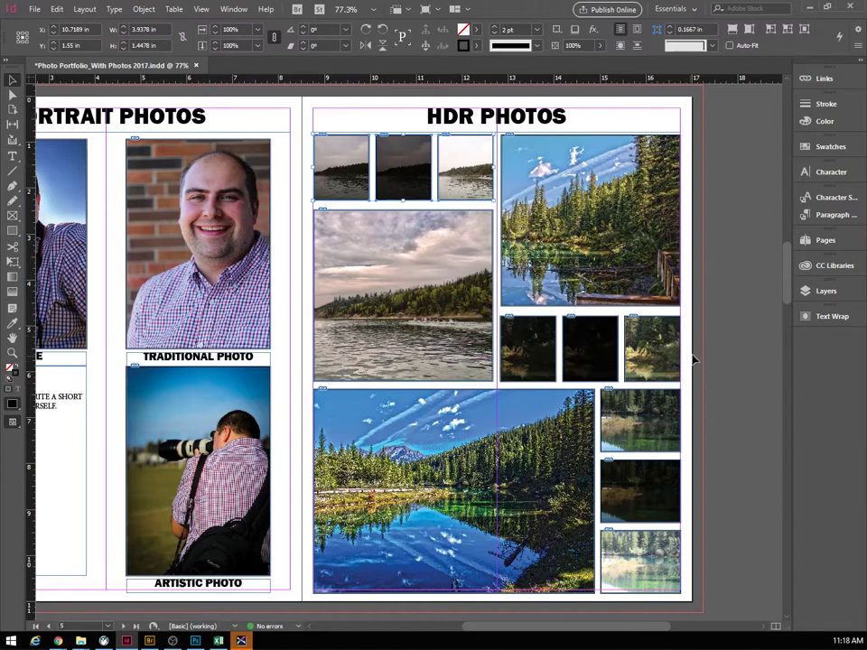
Fill the three small frames below the dock photo proportionally with their exposures
right_click(516, 354)
mouse_move(573, 445)
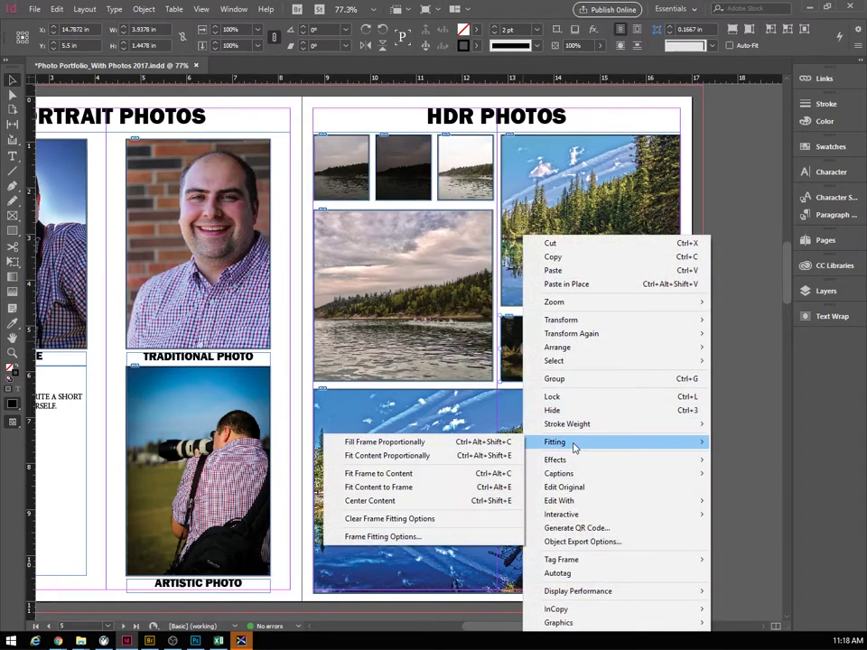
click(426, 442)
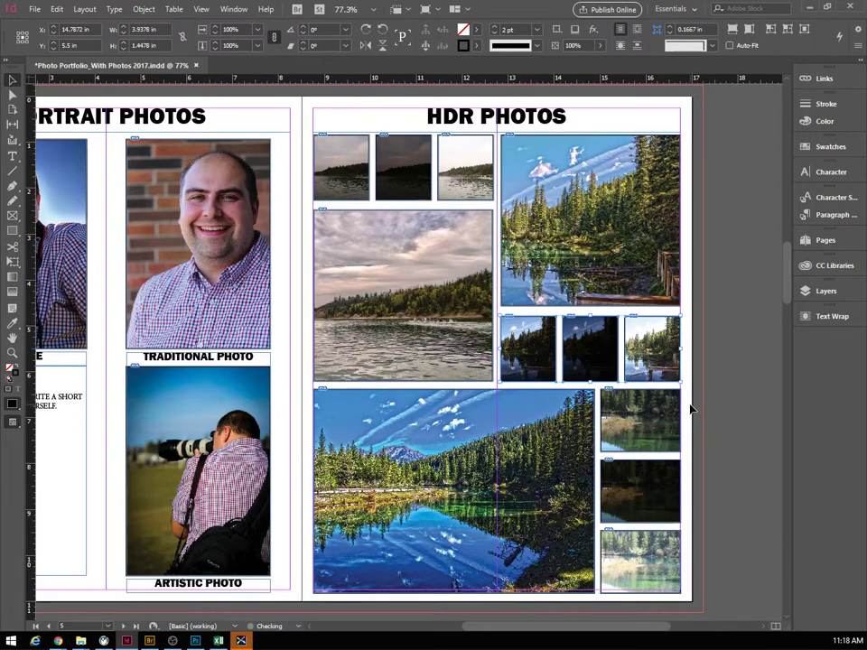
Fill the three stacked frames beside the large blue lake photo proportionally with their exposures, and save the document
click(643, 565)
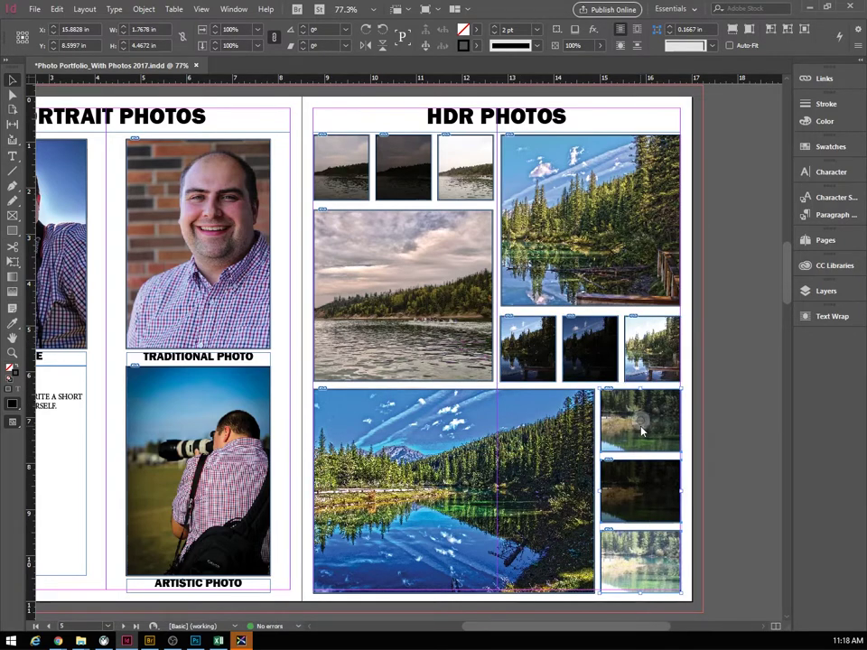
right_click(642, 426)
mouse_move(686, 236)
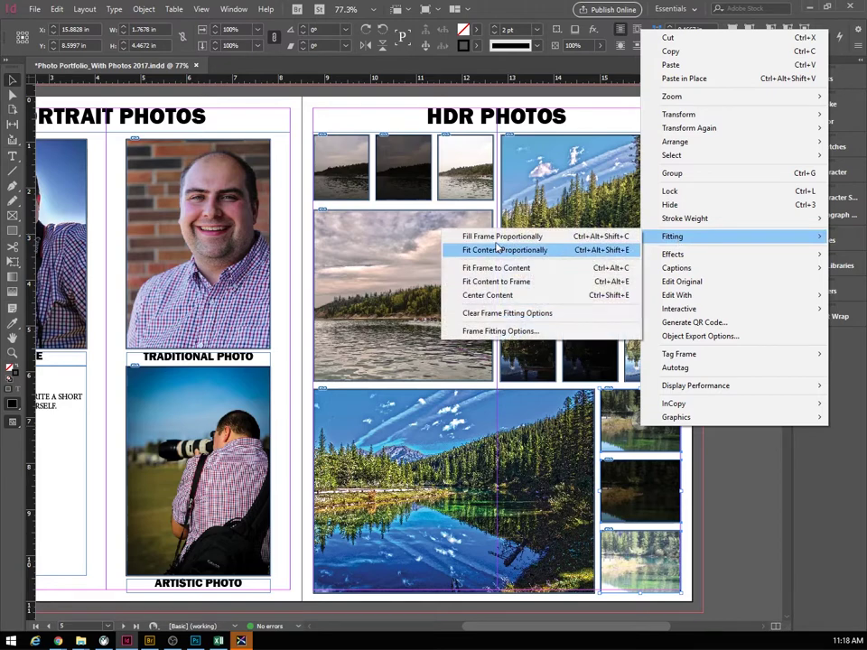
click(492, 240)
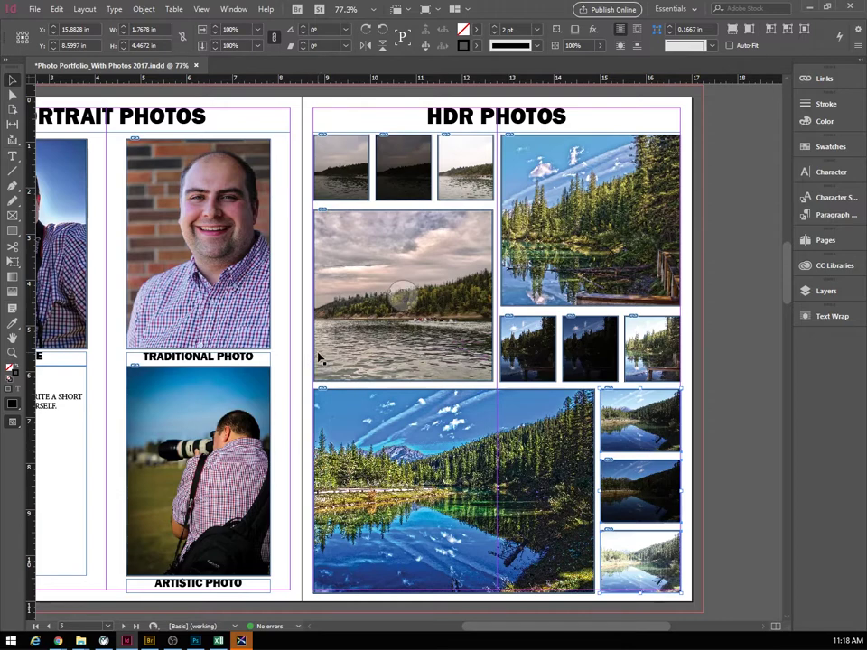
click(34, 10)
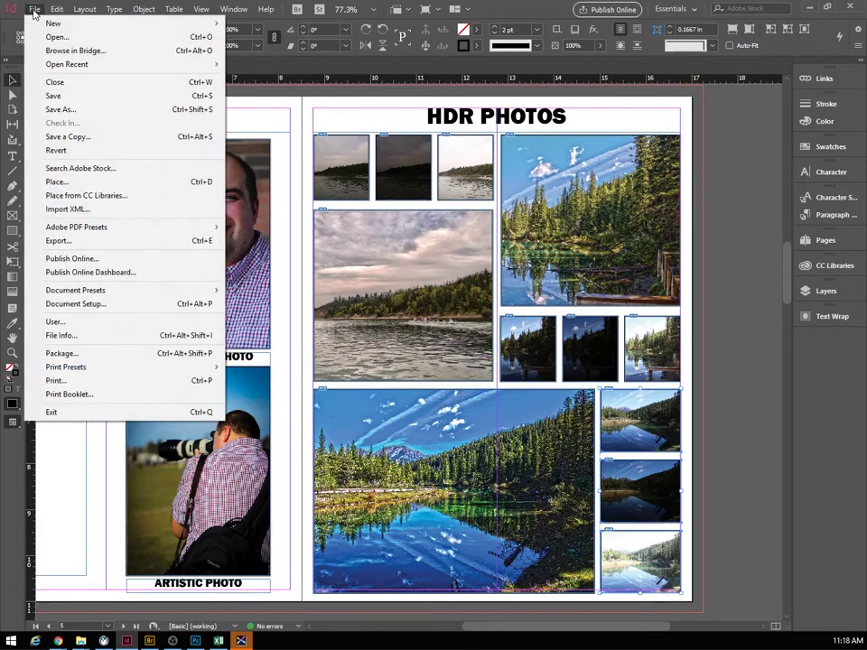
click(50, 96)
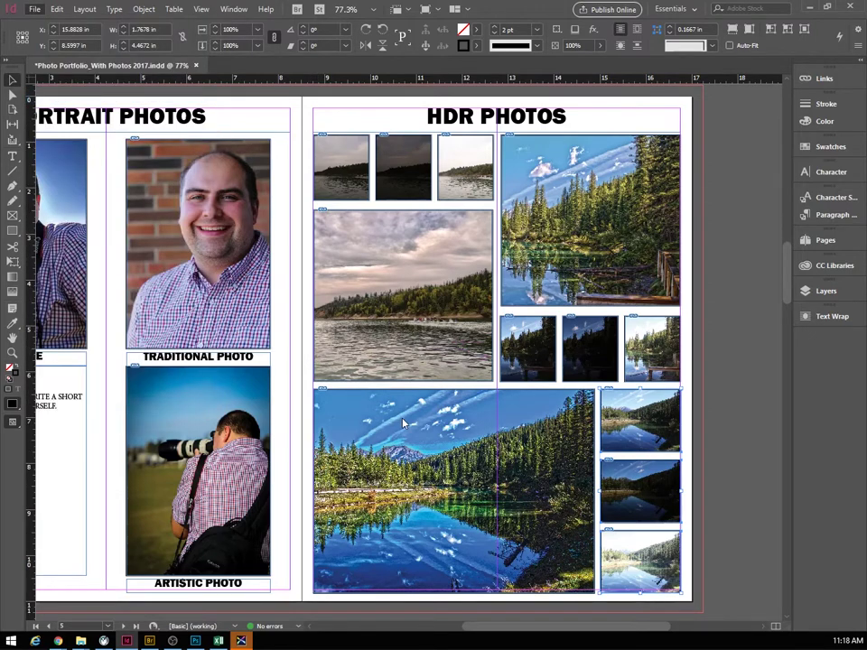
Load all ten JPG photos from the Photography folder's Horizontal subfolder for placement on the Horizontal Photos page
scroll(676, 393, up, 10)
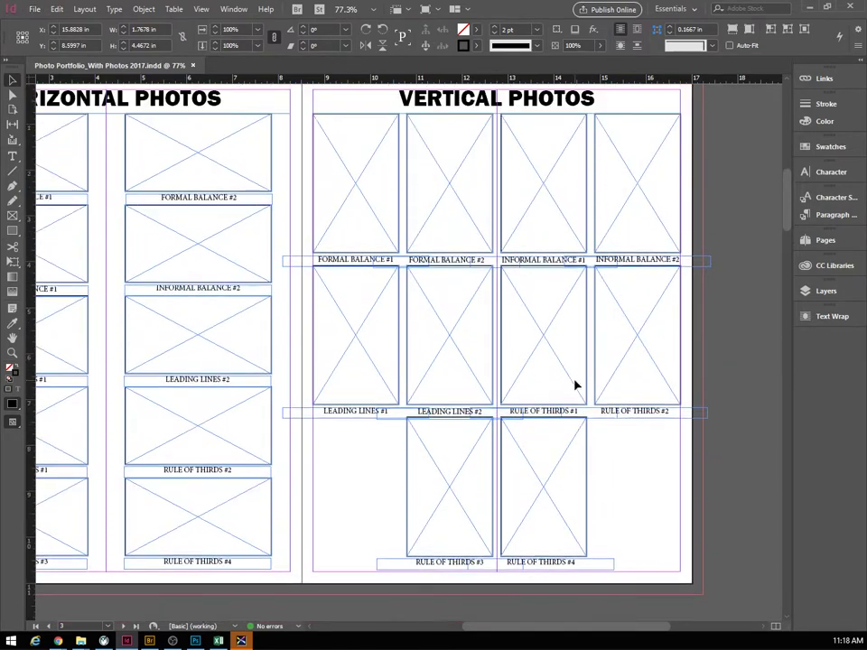
drag(525, 633, 496, 634)
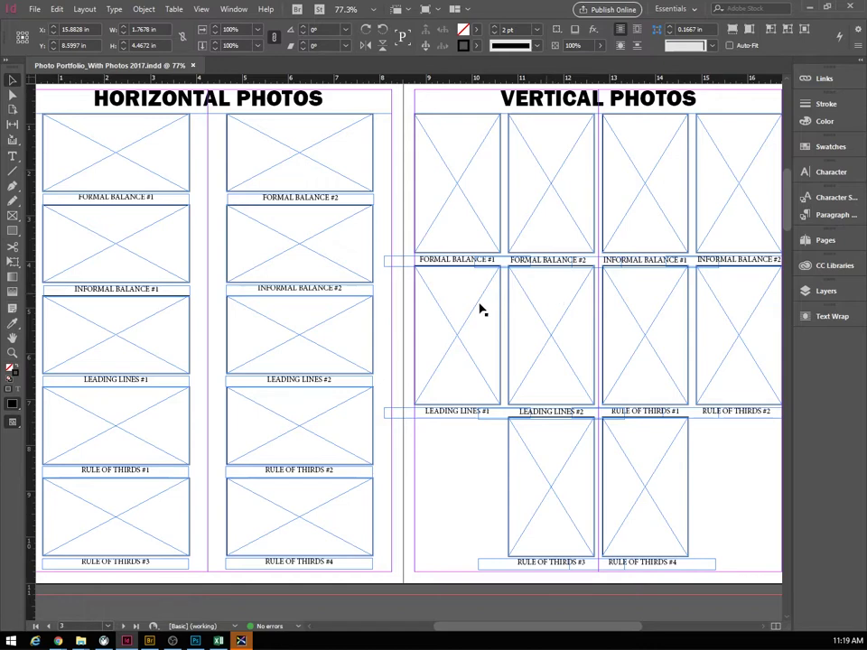
click(35, 10)
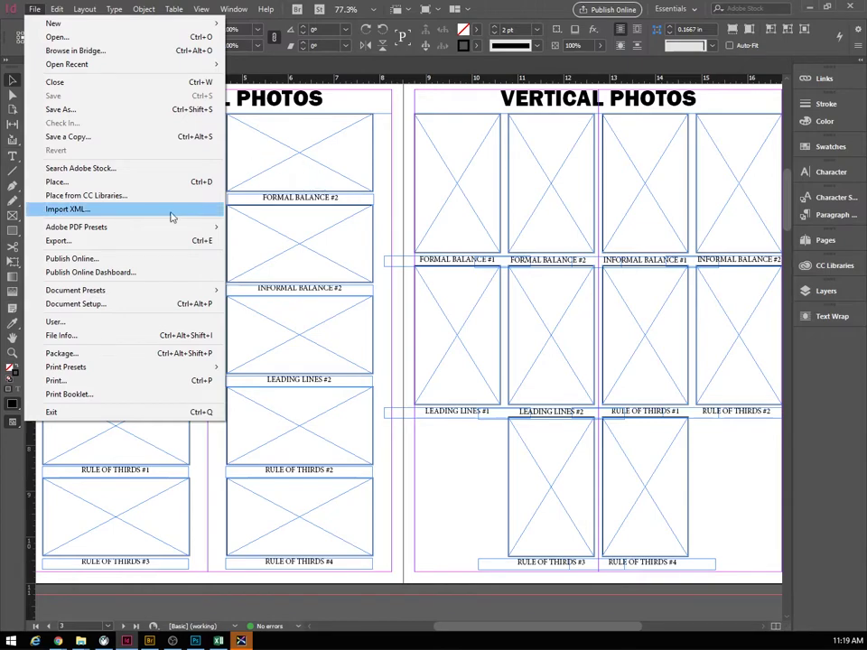
click(70, 187)
click(375, 109)
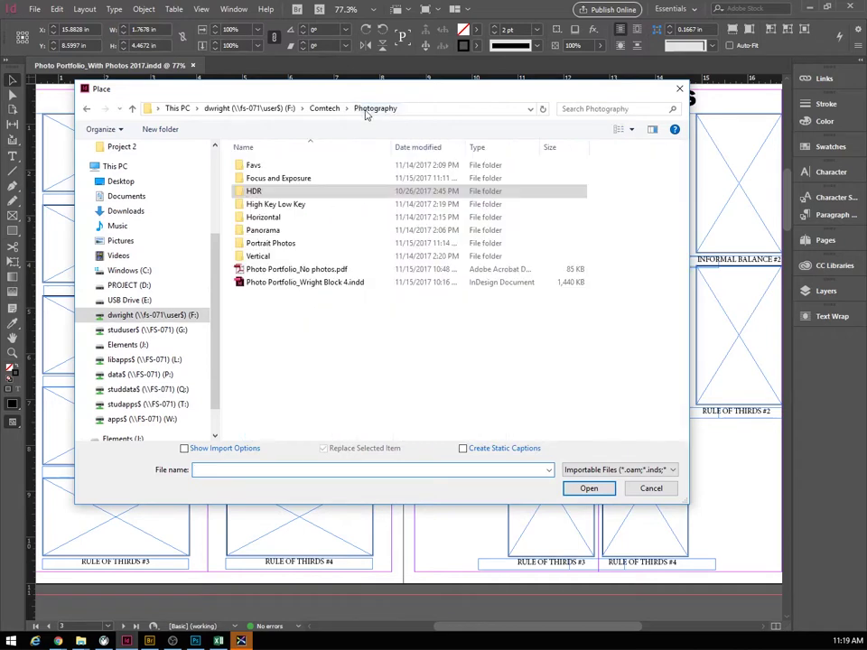
double_click(244, 218)
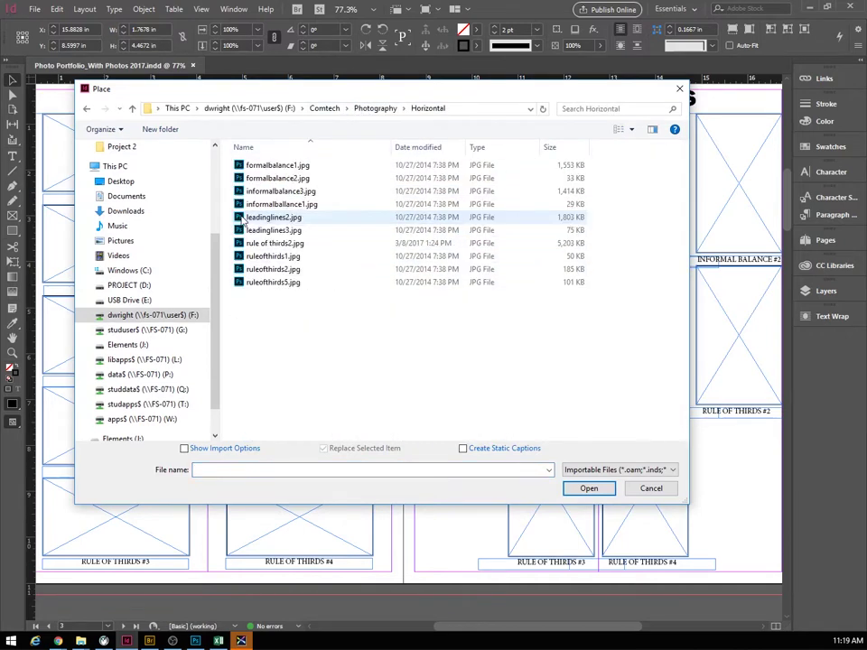
drag(277, 311, 277, 163)
click(602, 490)
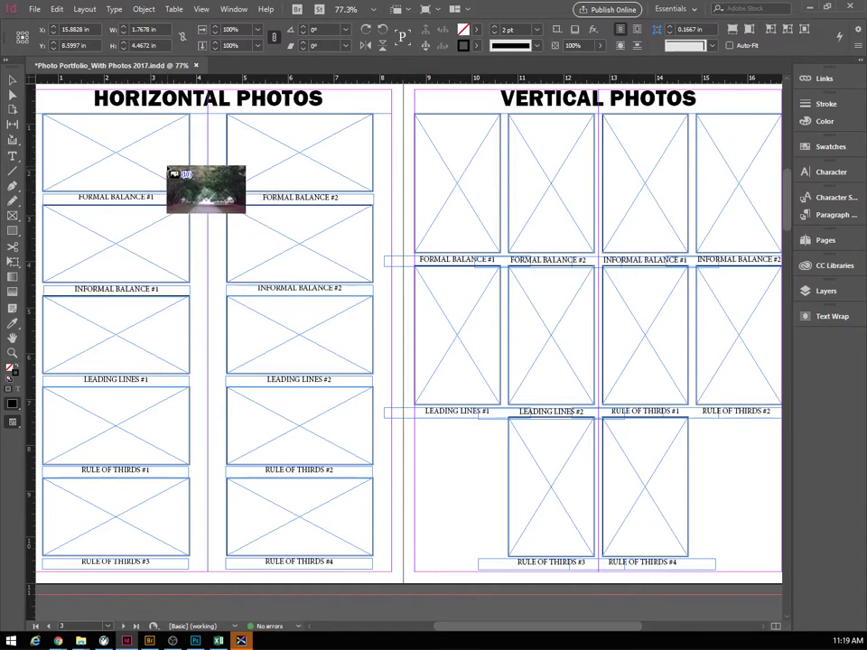
Place loaded photos in order into the horizontal Formal Balance, Informal Balance, Leading Lines and Rule of Thirds #1, #2 and #4 frames
click(99, 142)
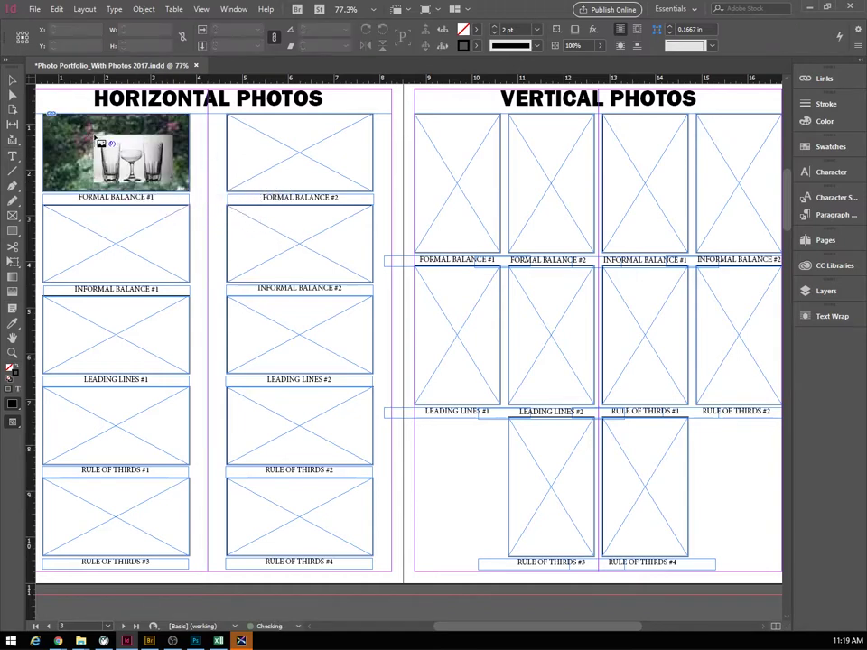
click(253, 144)
click(134, 226)
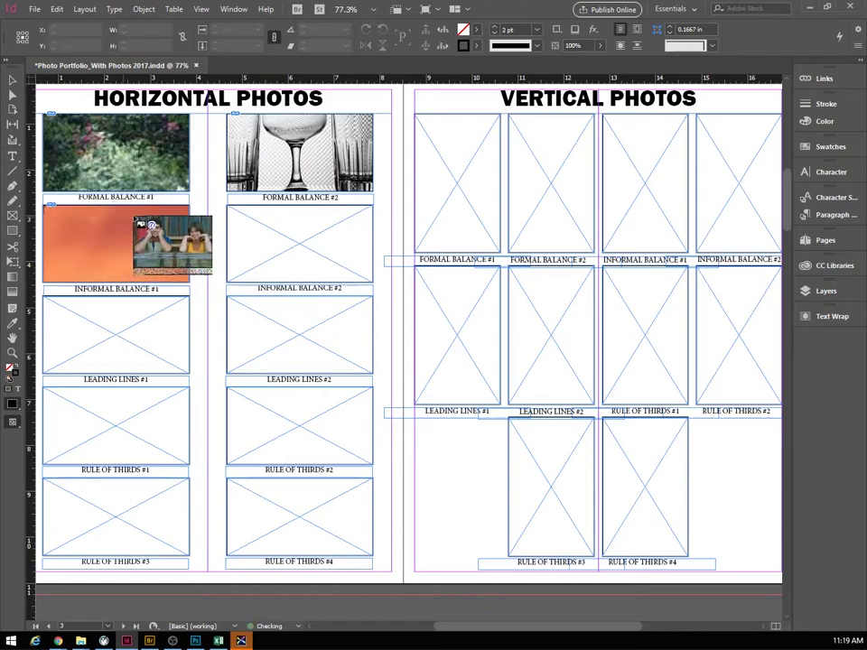
click(276, 227)
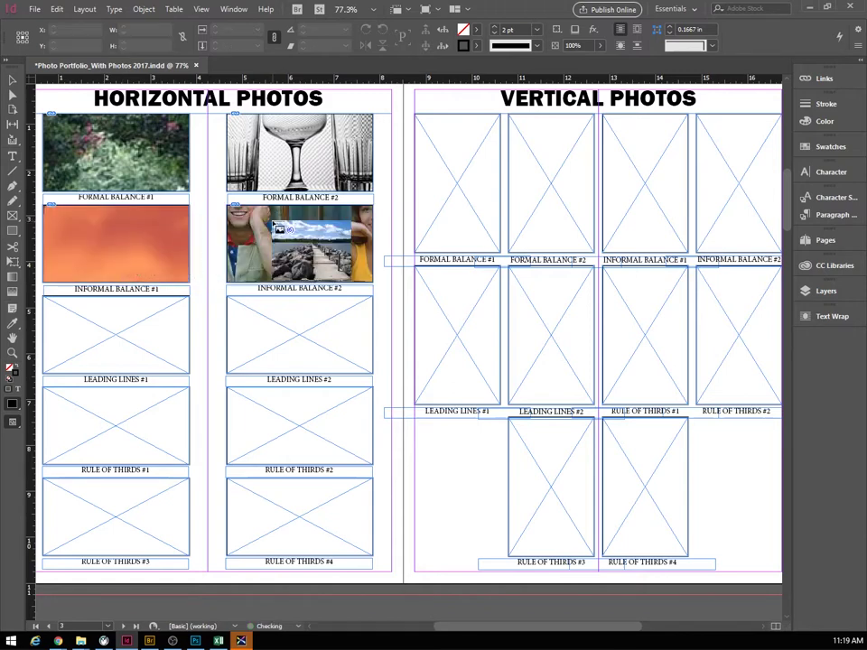
click(96, 313)
click(241, 316)
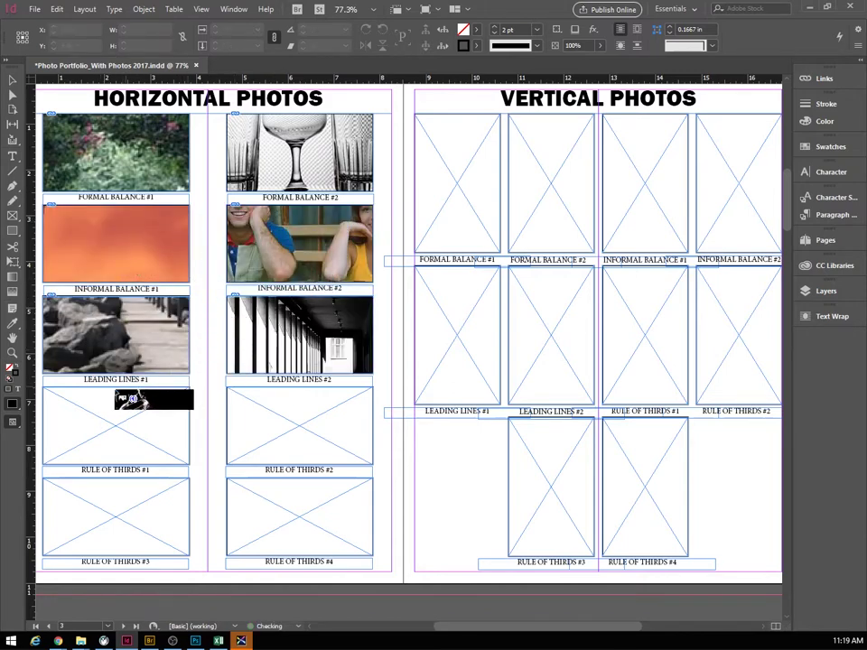
click(79, 394)
click(256, 413)
click(262, 505)
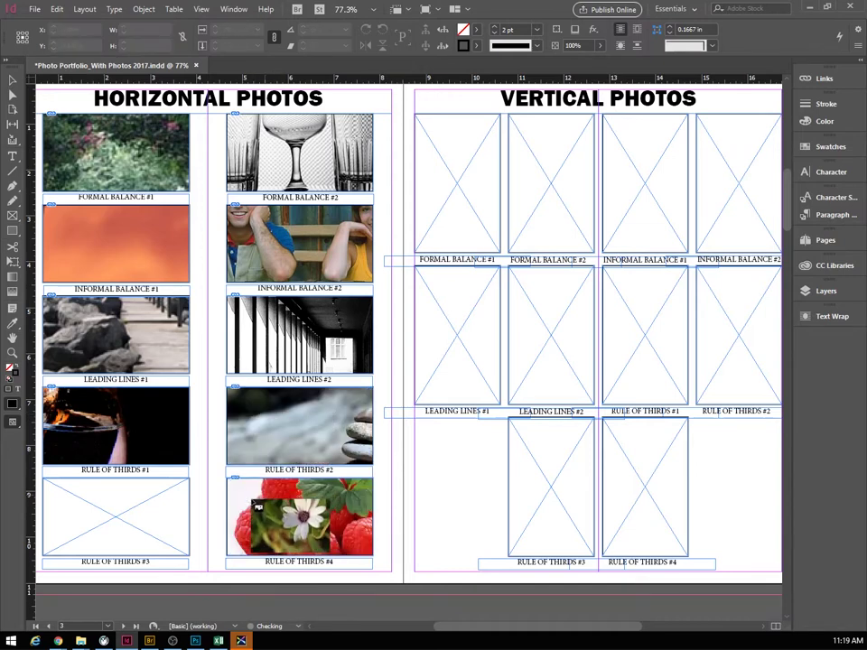